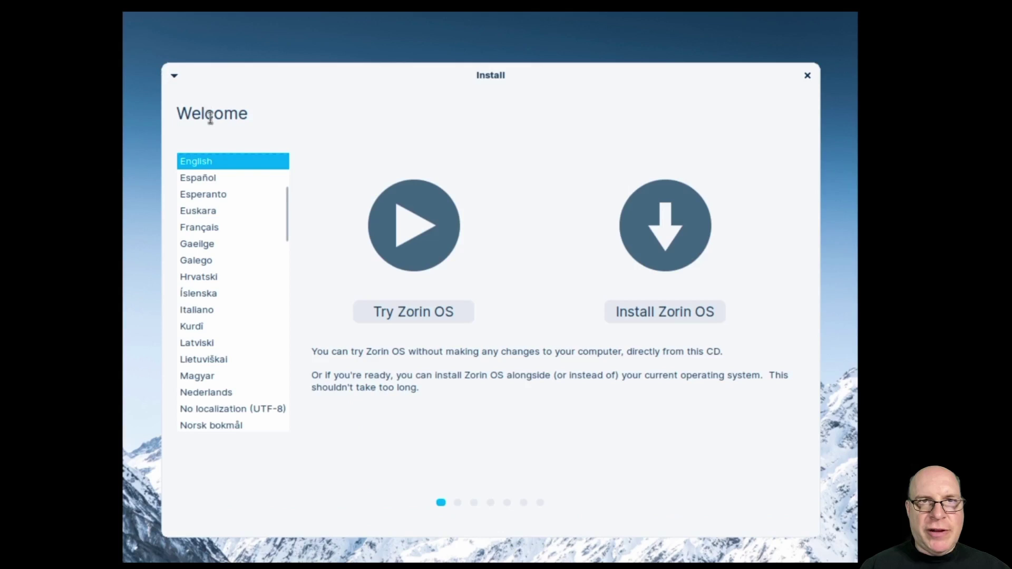
Start the live session and set the display resolution to 1920×1080, keeping it.
left_click(407, 313)
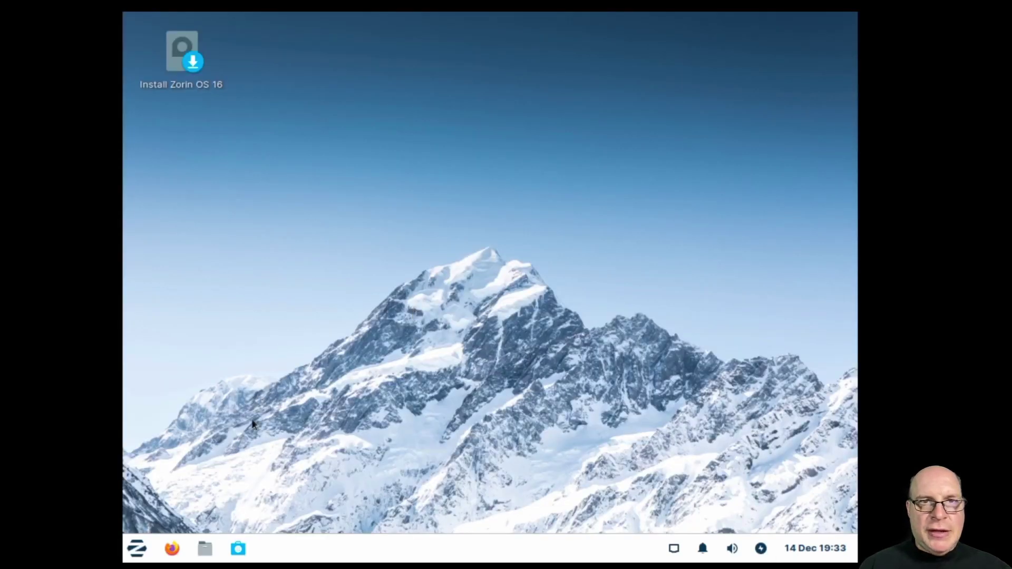
left_click(137, 548)
type("Display")
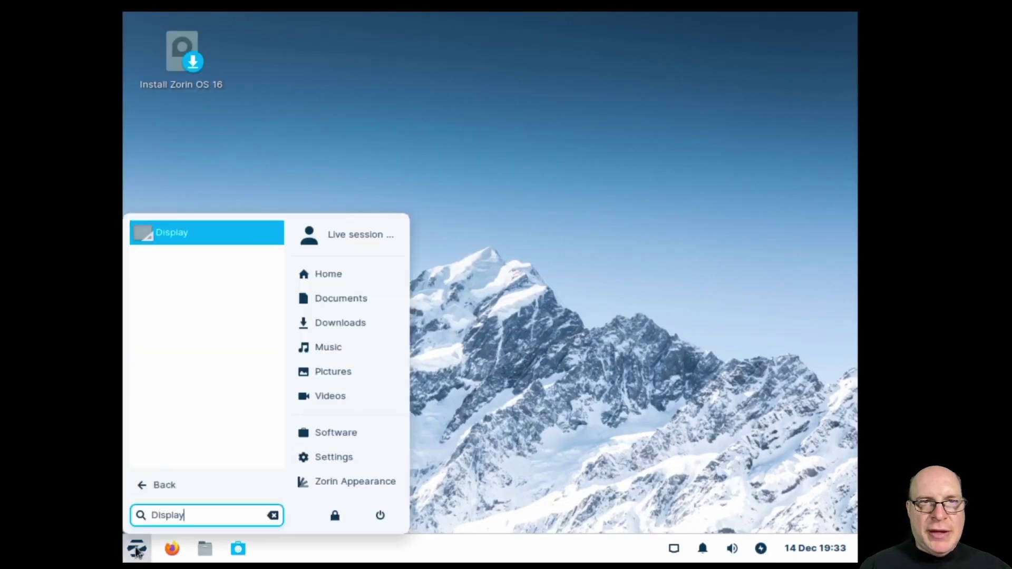
key("Return")
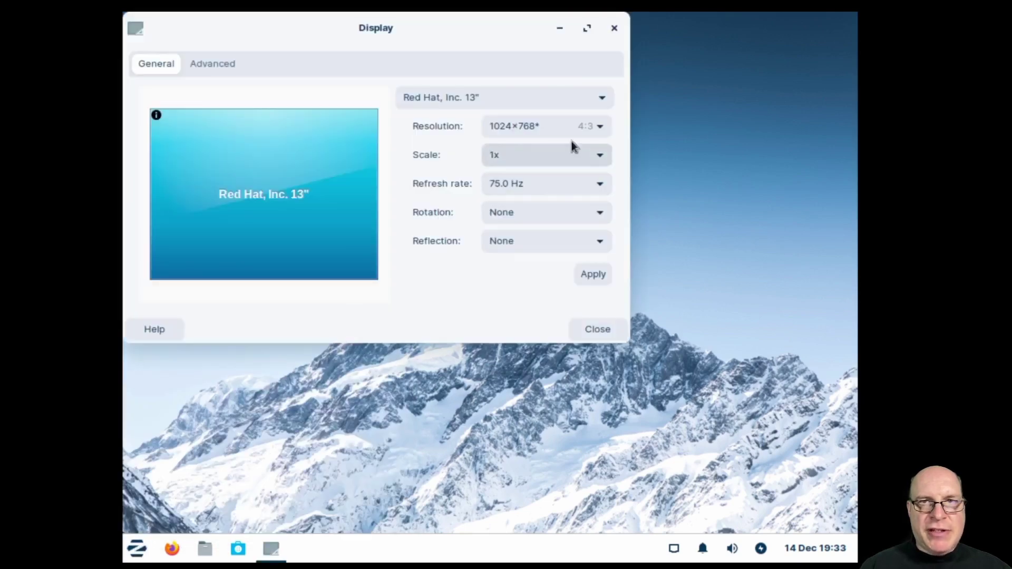
left_click(584, 129)
left_click(552, 340)
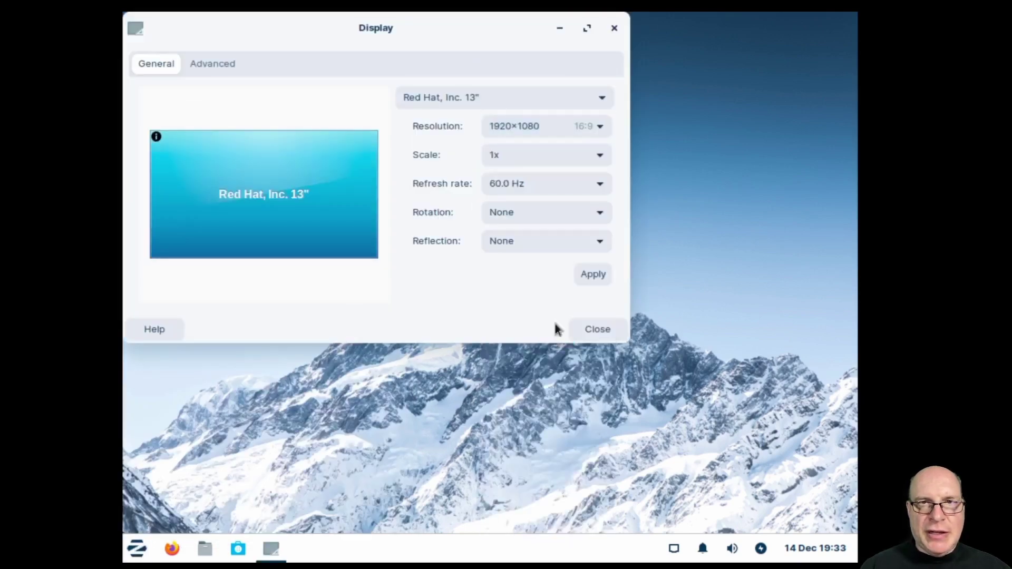
left_click(589, 276)
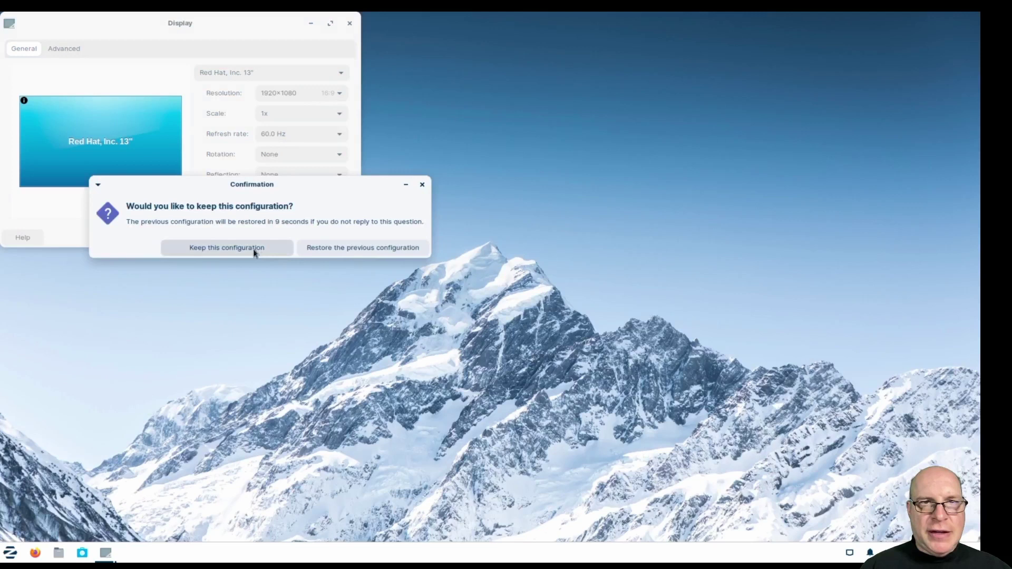
left_click(255, 248)
left_click(353, 240)
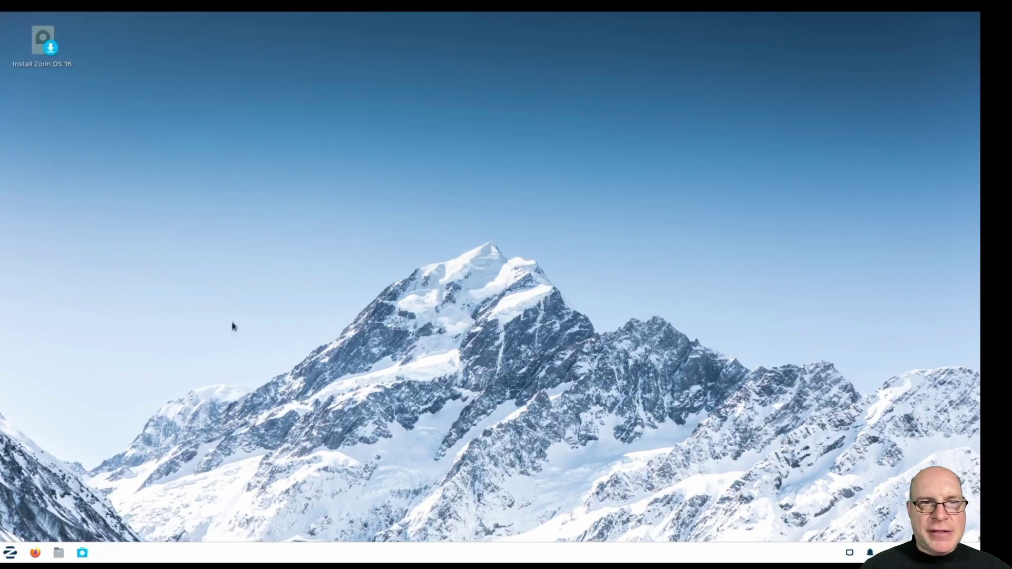
Set the custom font DPI to 120 in Appearance, then launch the Zorin OS installer.
left_click(19, 554)
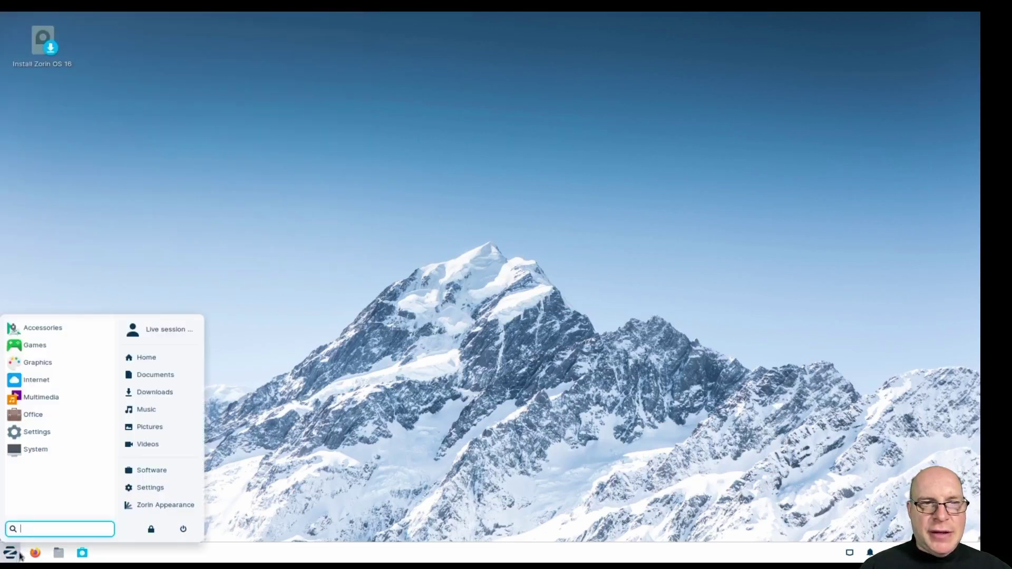
type("appearance")
key("Return")
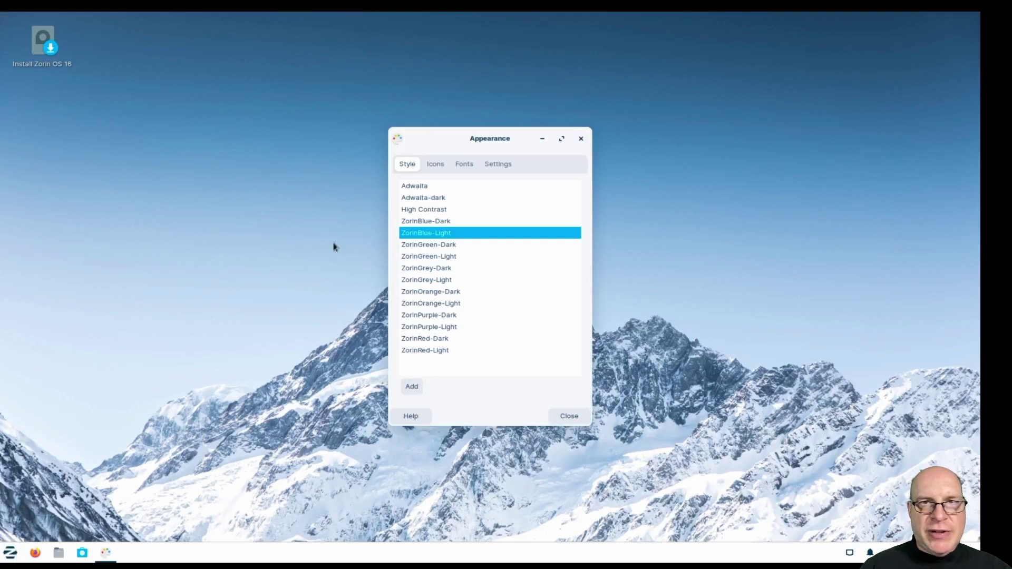
left_click(464, 163)
left_click(500, 349)
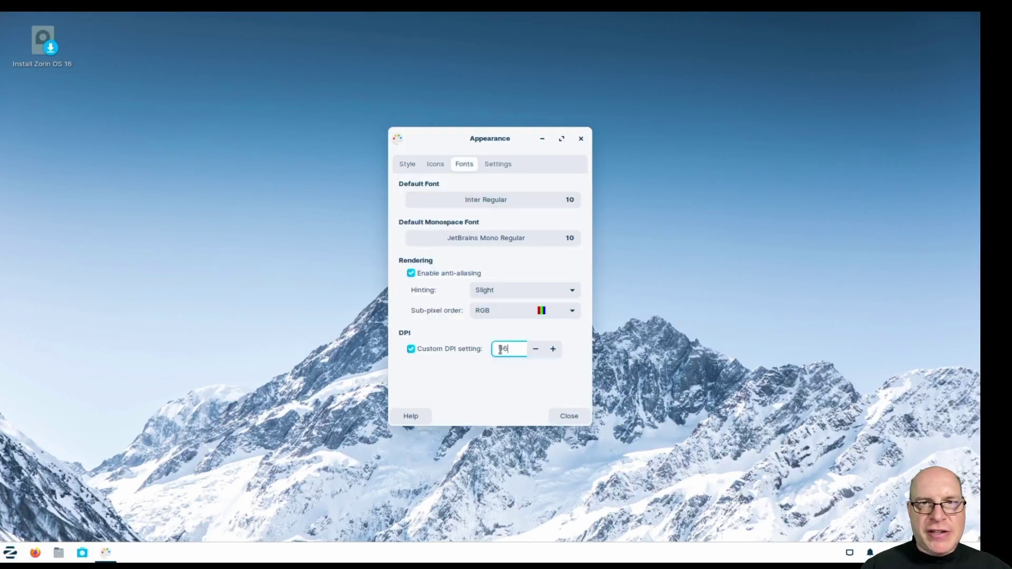
double_click(501, 349)
type("120")
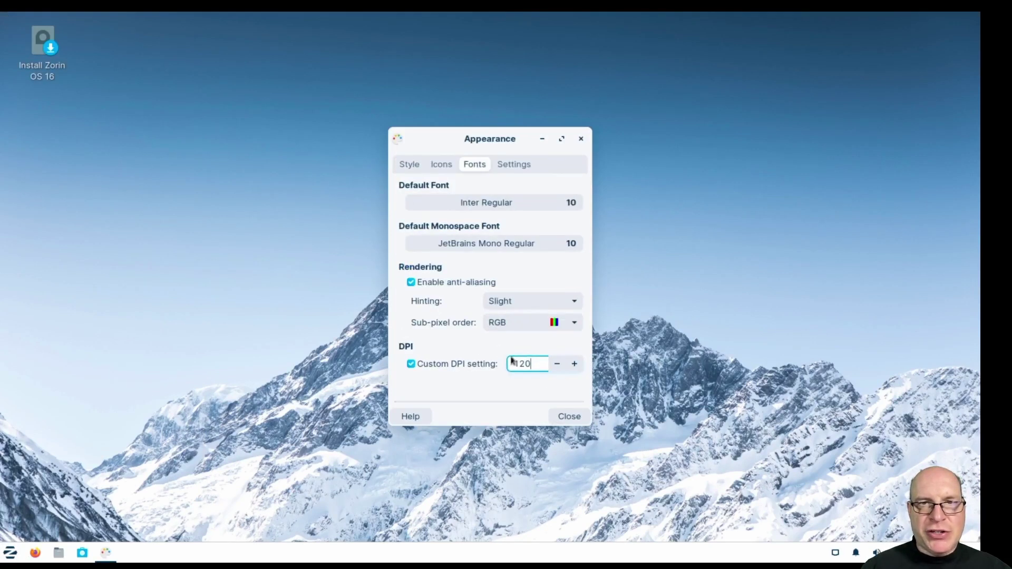
left_click(570, 417)
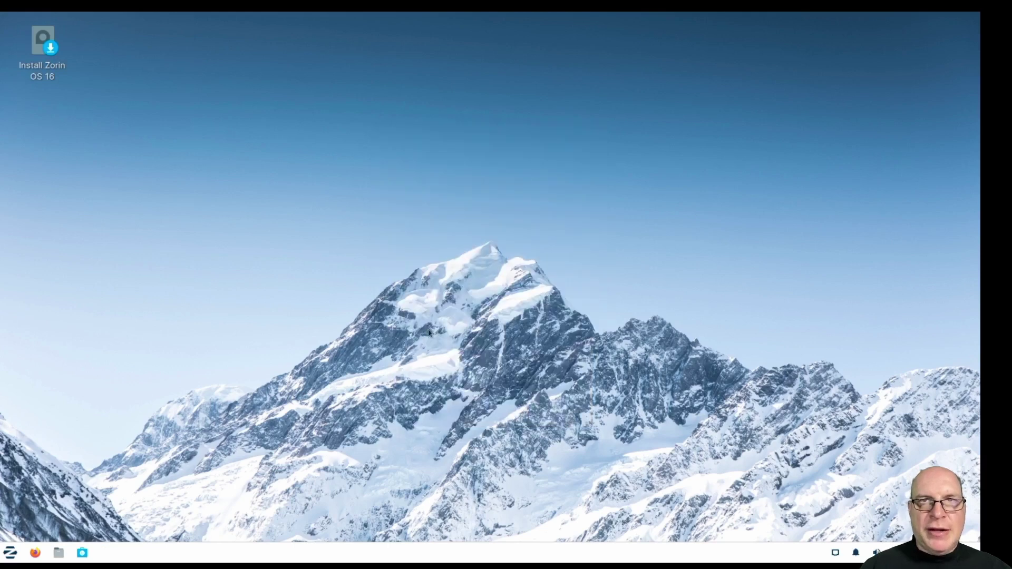
double_click(35, 50)
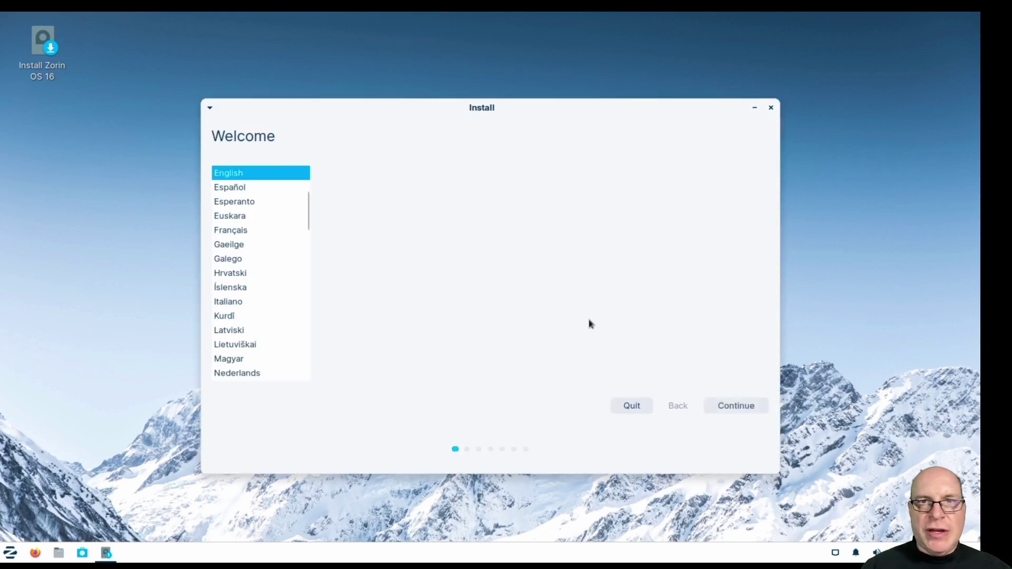
Keep English and the English (US) keyboard layout, then highlight the anonymous census note.
left_click(737, 407)
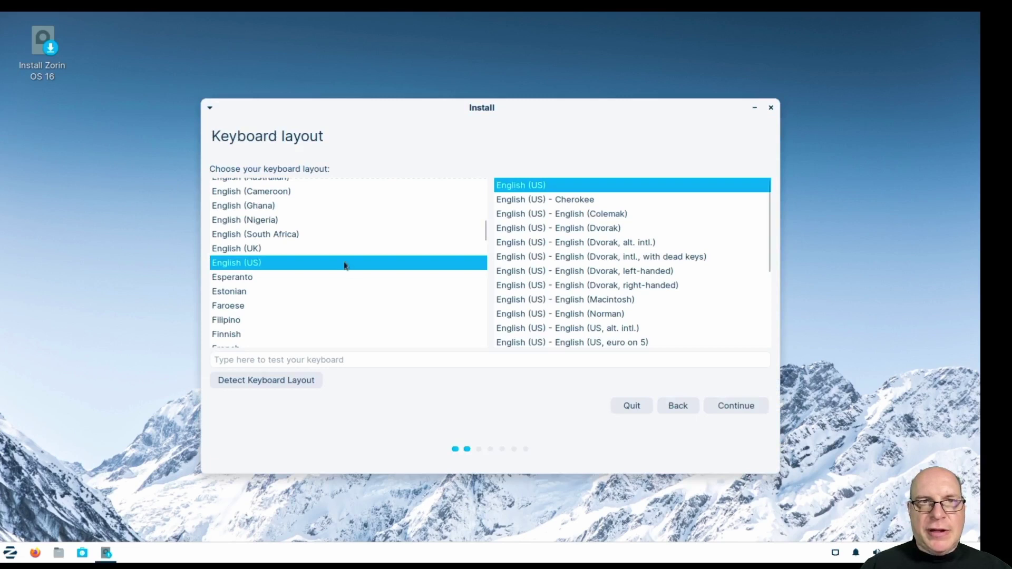
left_click(722, 405)
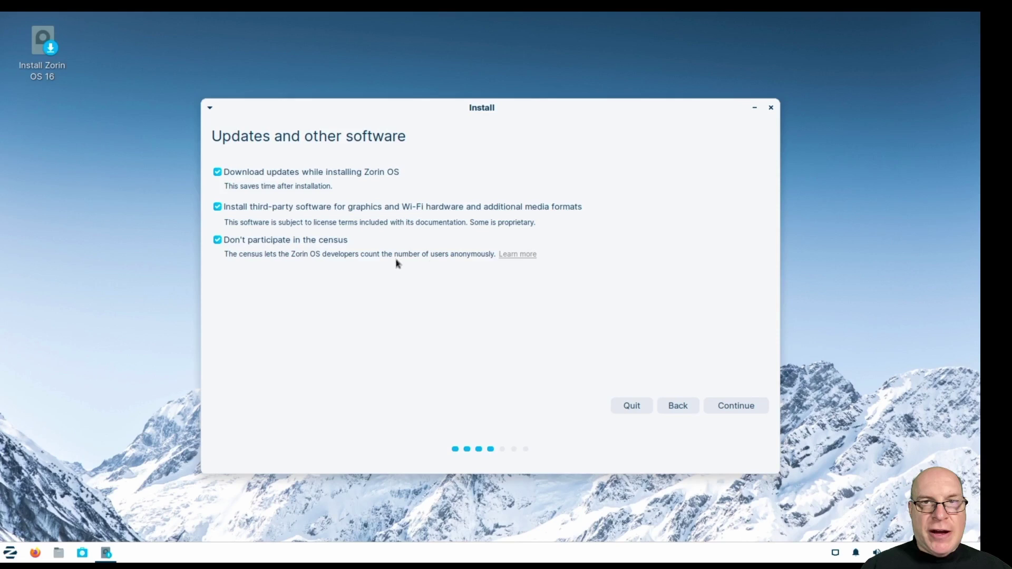
left_click_drag(361, 255, 494, 255)
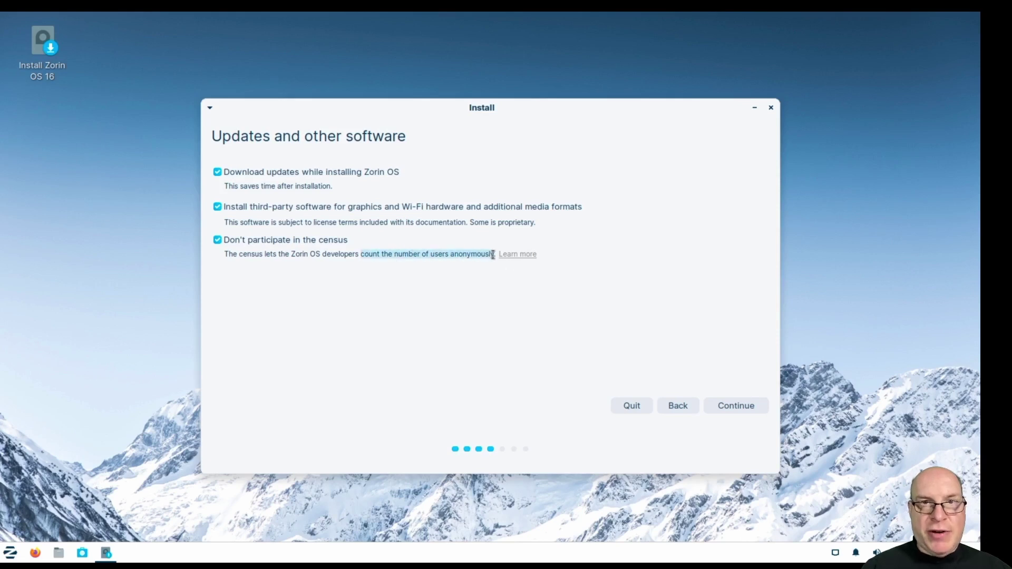
left_click(522, 255)
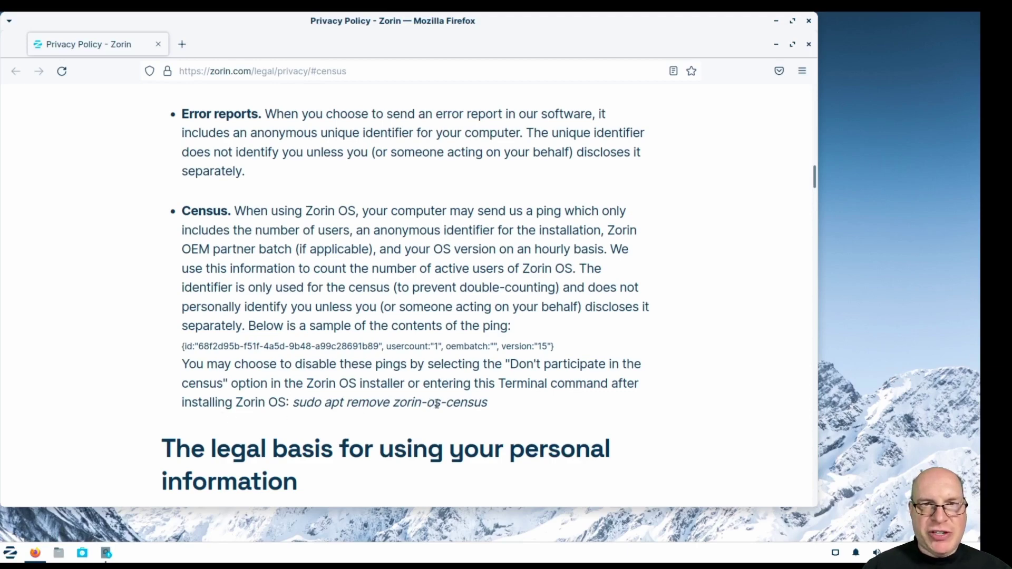
scroll(576, 406, "down", 5)
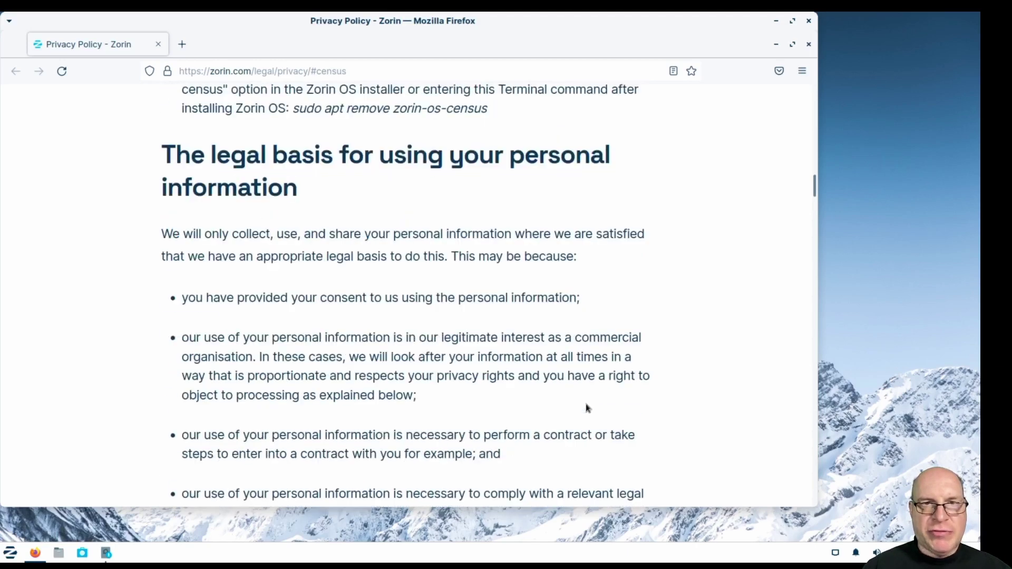
scroll(587, 405, "down", 3)
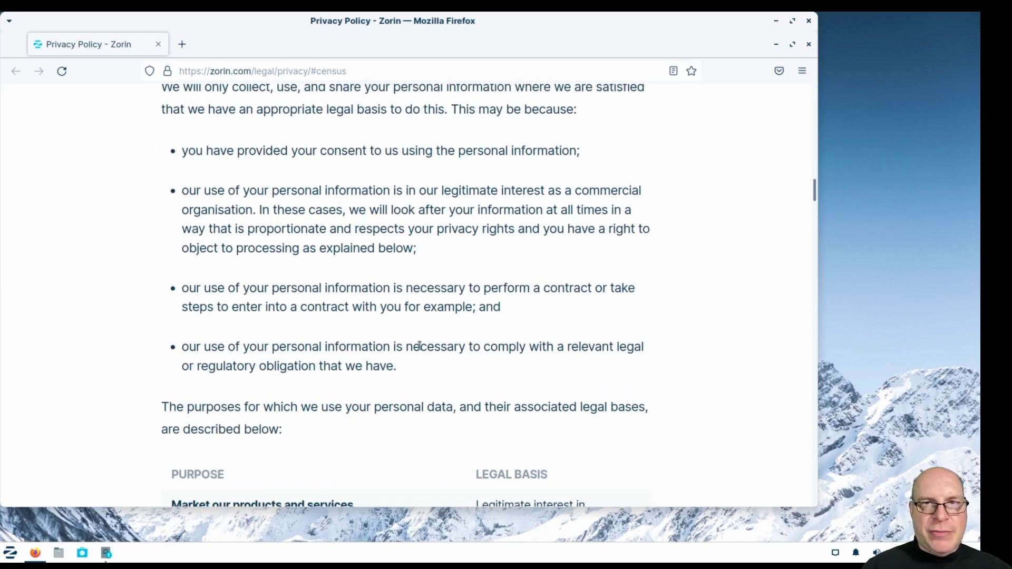
scroll(492, 356, "down", 12)
scroll(643, 356, "down", 12)
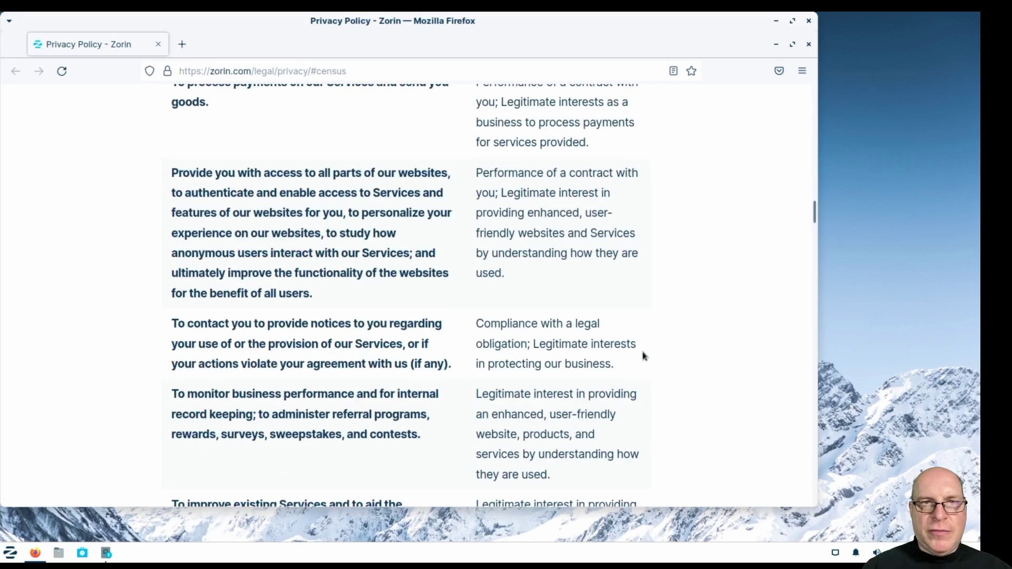
scroll(685, 348, "down", 8)
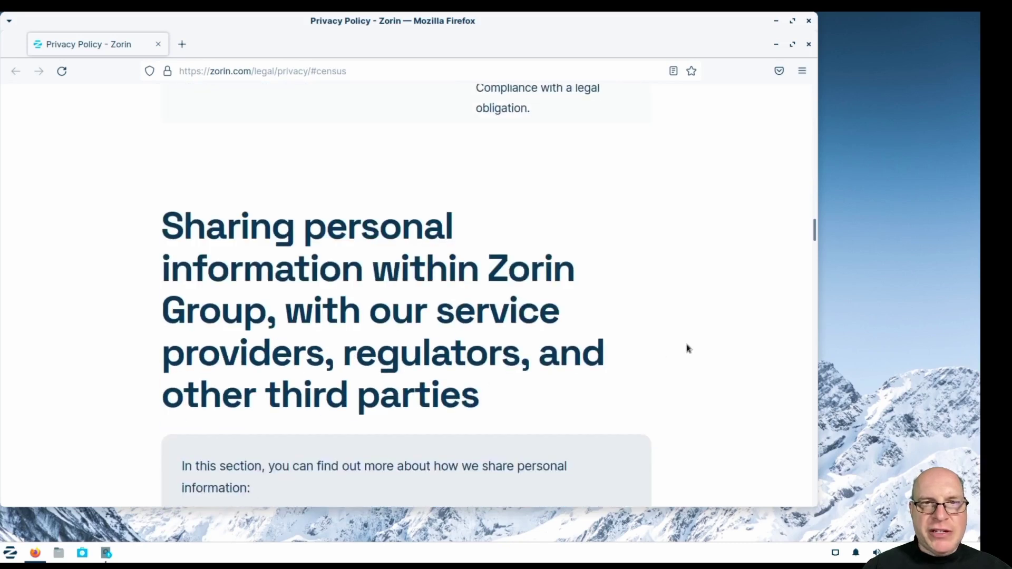
scroll(690, 349, "down", 4)
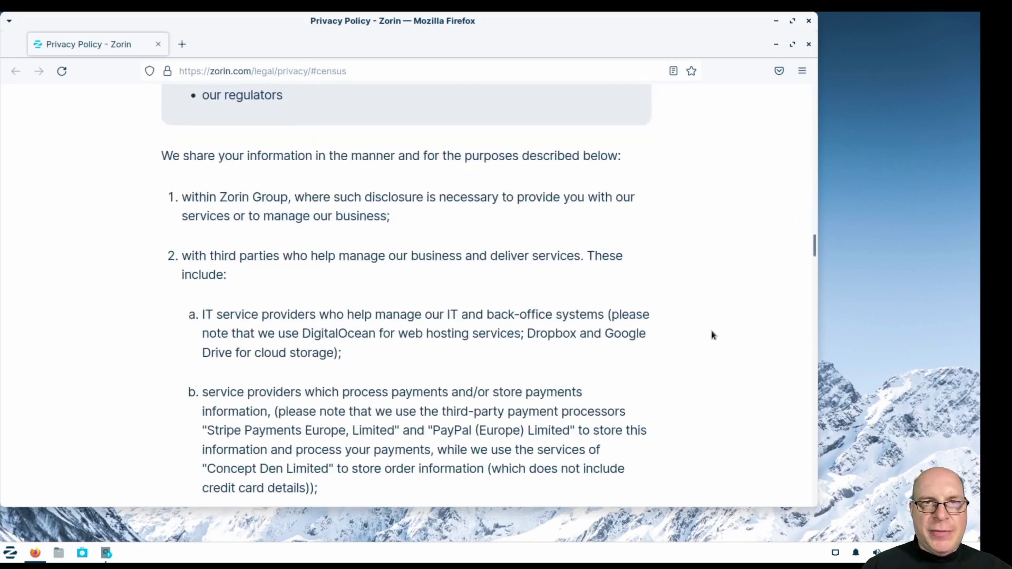
left_click(808, 21)
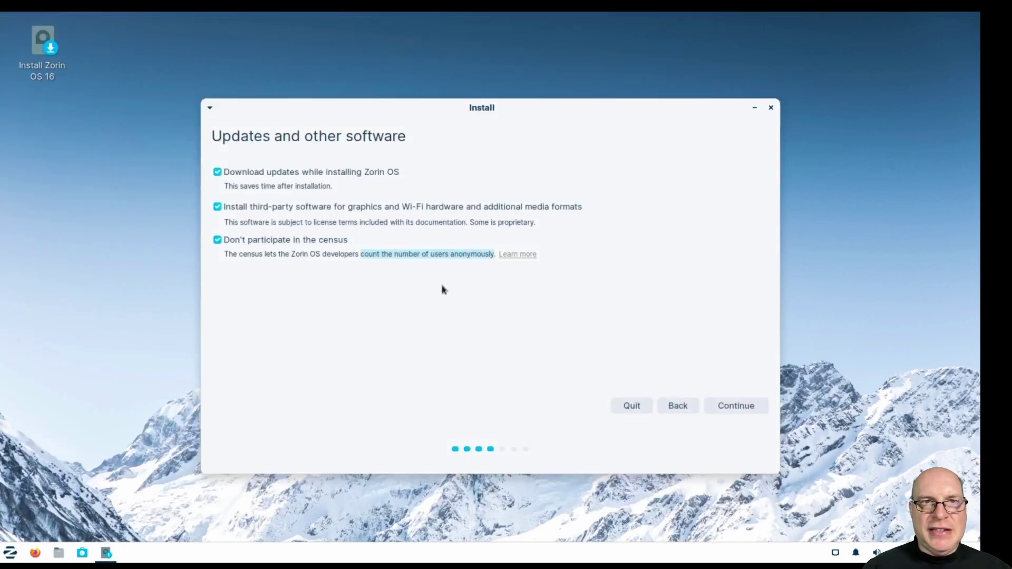
Keep 'Erase disk and install Zorin OS' with no advanced features and start the installation.
left_click(736, 407)
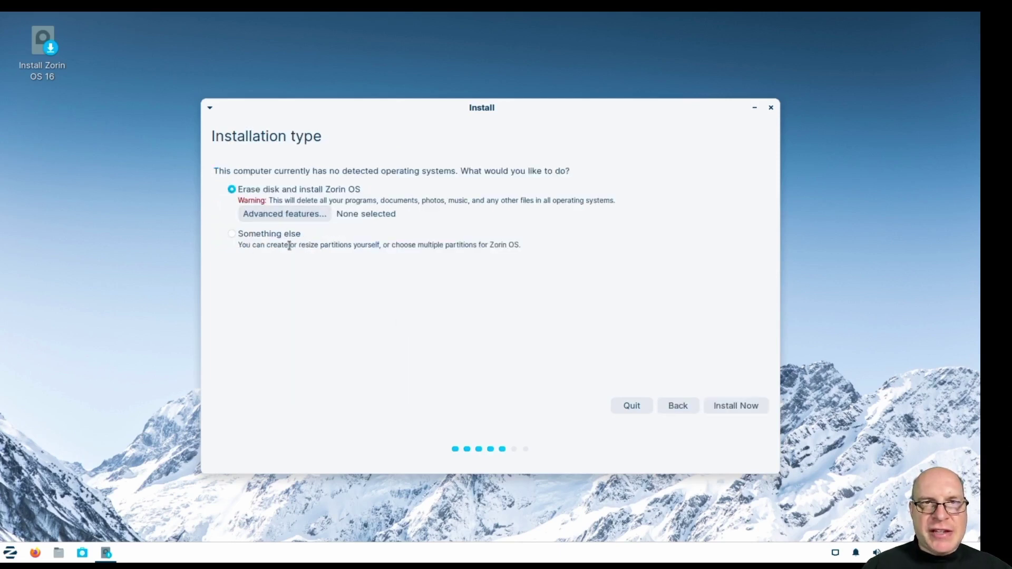
left_click(305, 213)
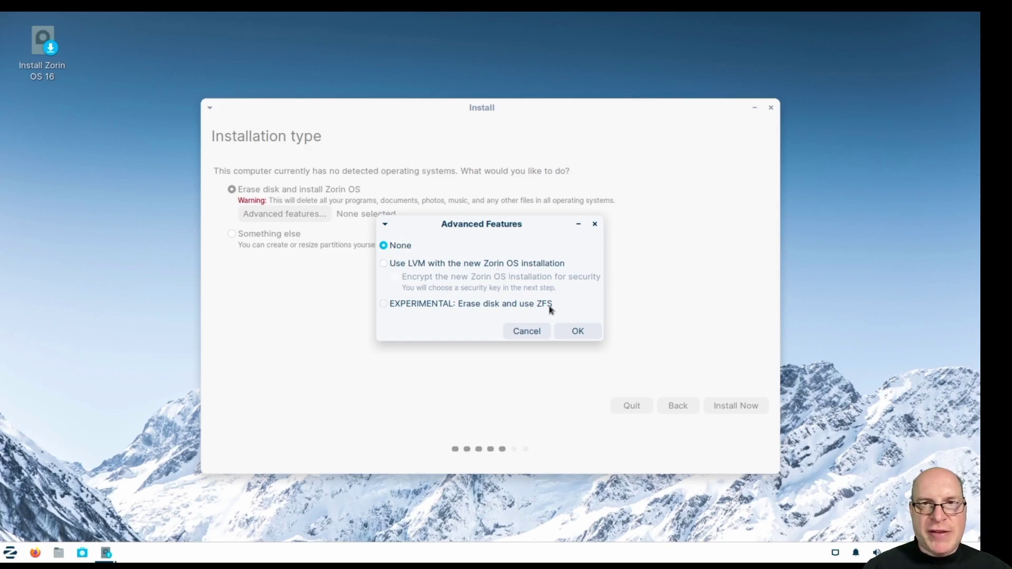
left_click(532, 332)
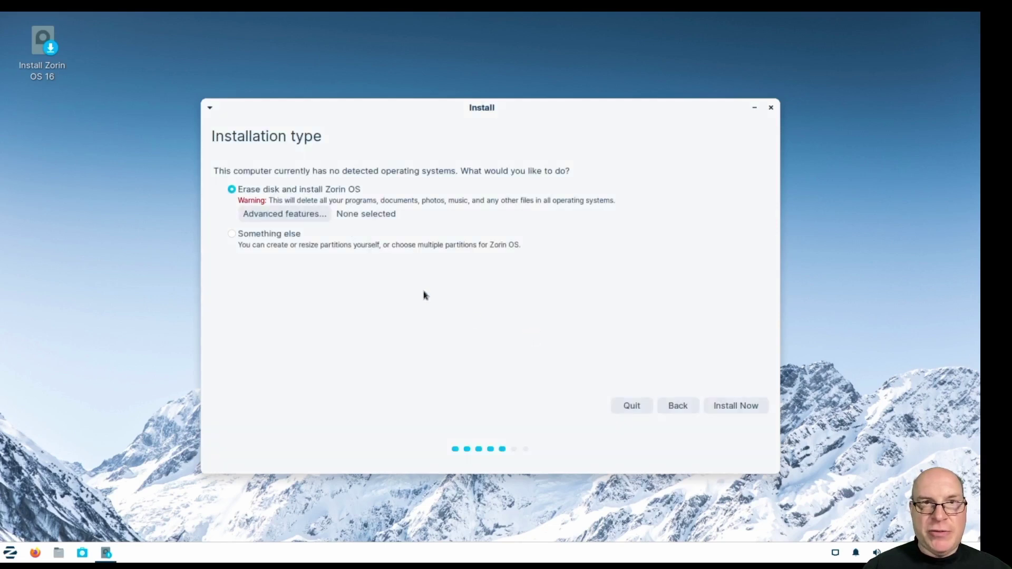
left_click(735, 406)
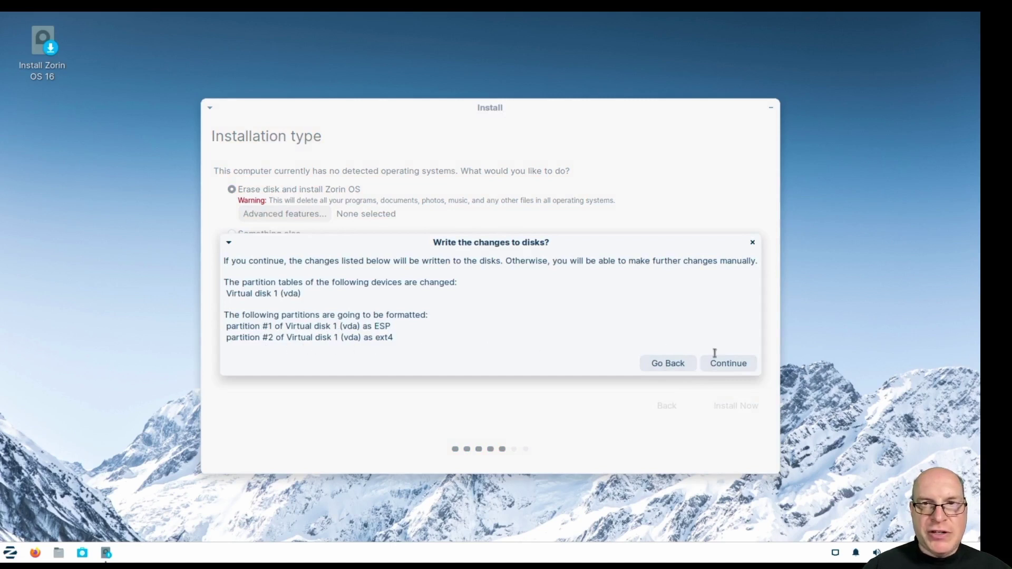
Confirm the disk changes, keep Los Angeles, and create the account on computer mypc1 with a password.
left_click(732, 363)
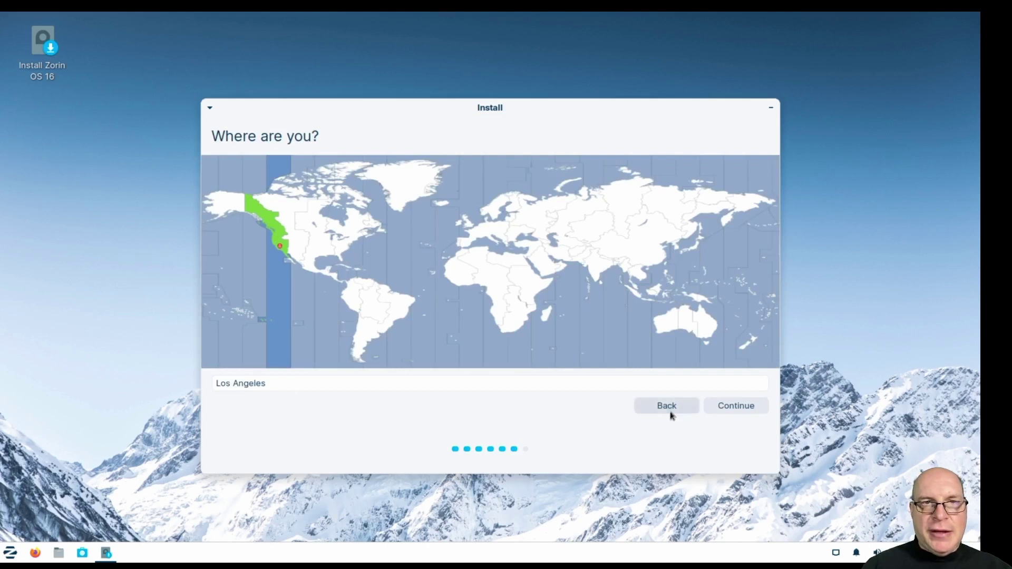
left_click(722, 407)
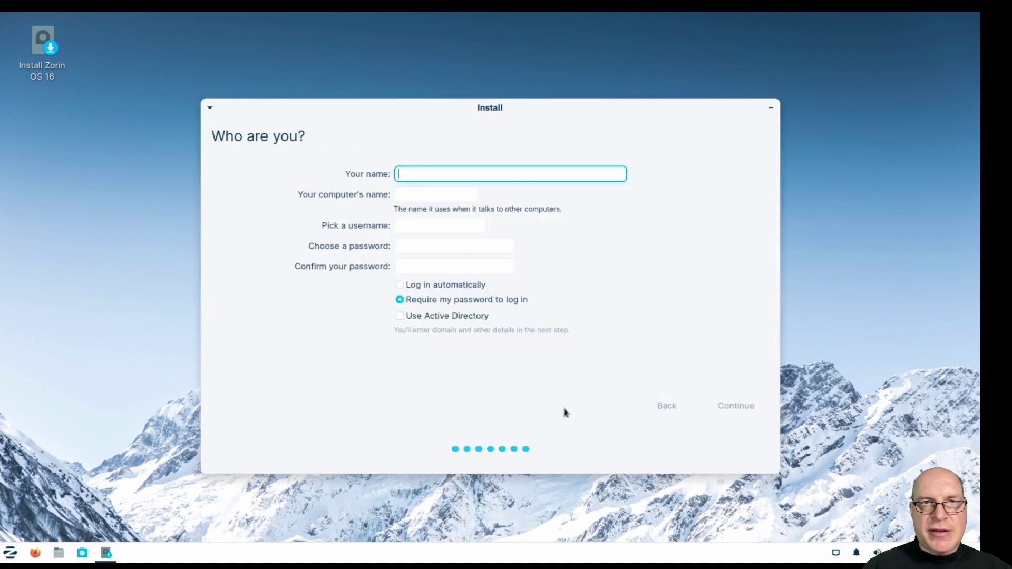
type("stephen")
key("Tab")
type("my")
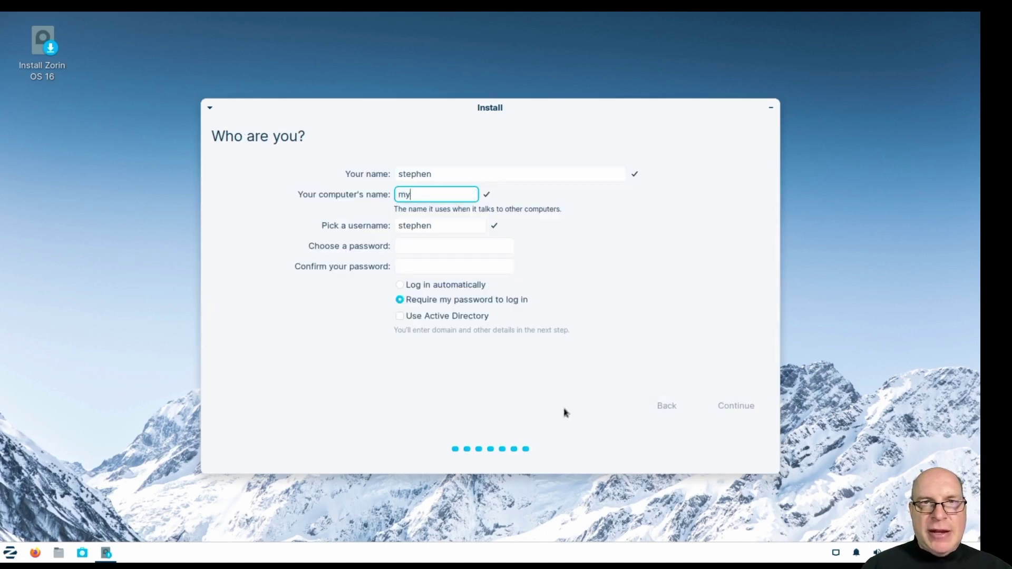
key("Tab")
key("Tab")
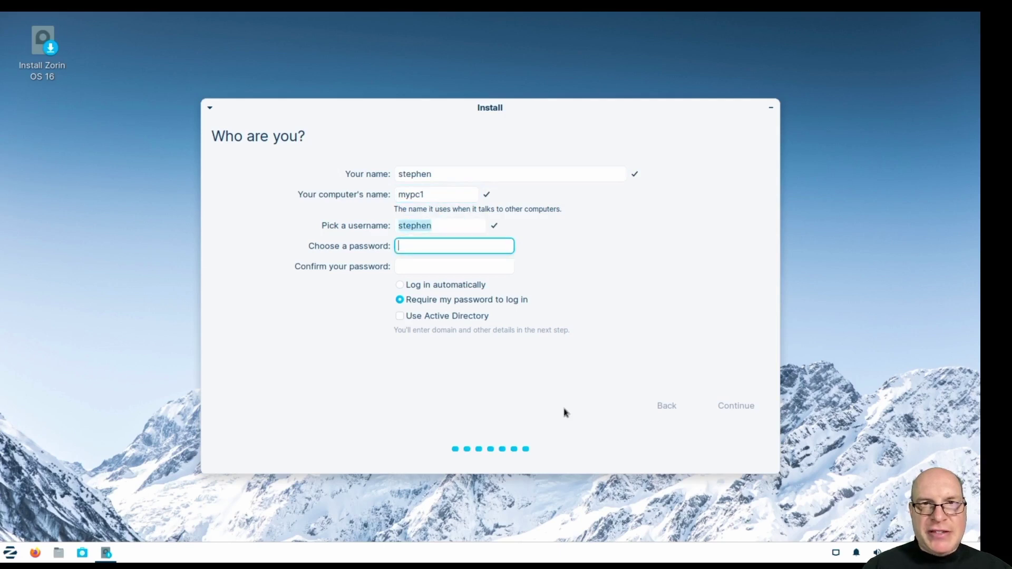
type("••")
key("BackSpace")
key("BackSpace")
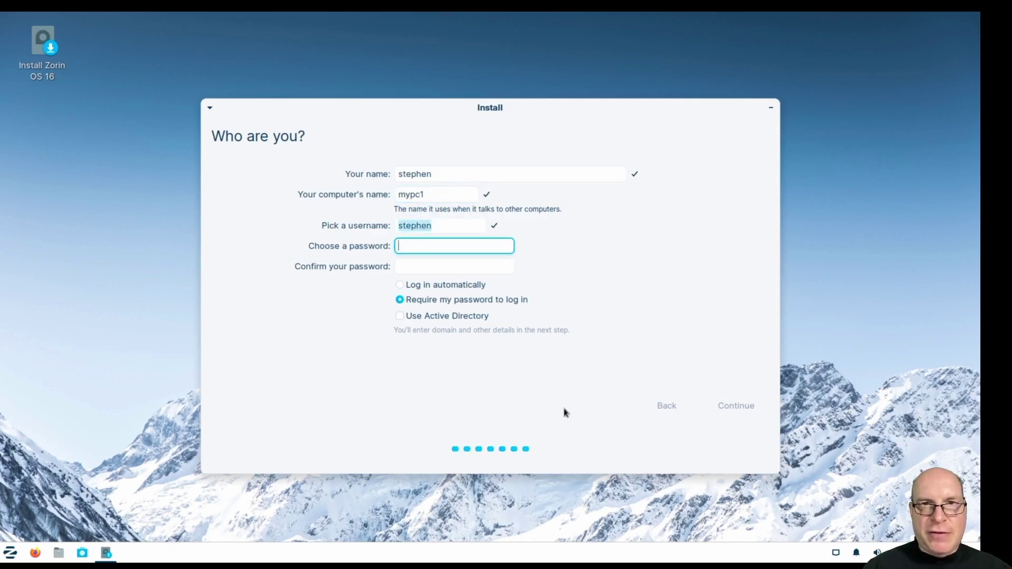
type("•••••••••")
key("Tab")
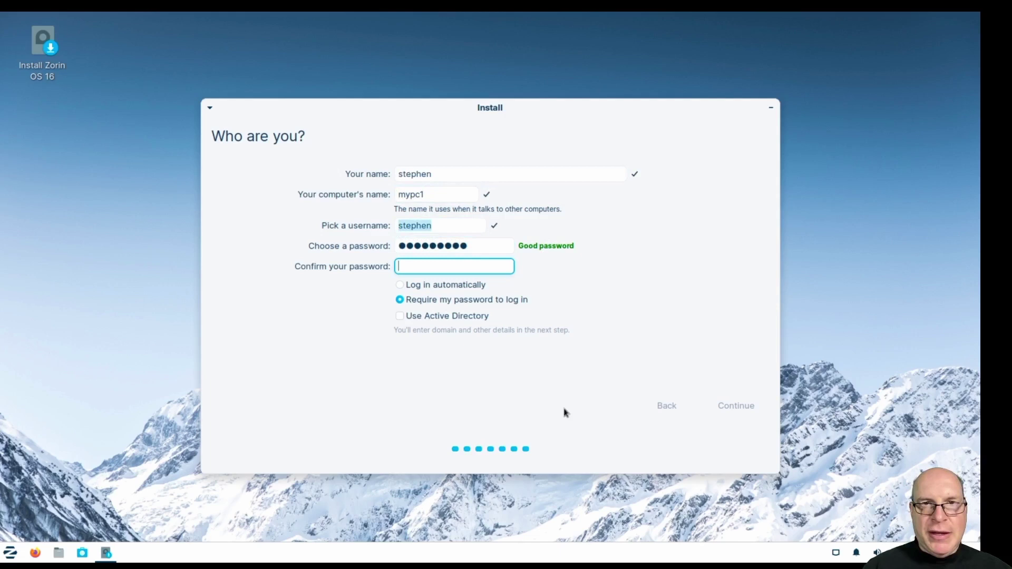
type("••••••••••")
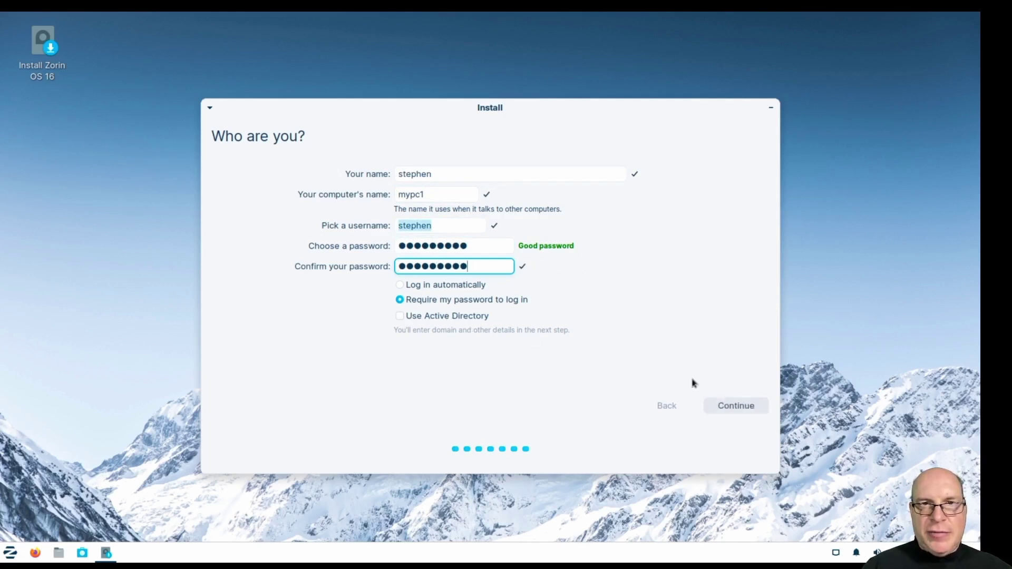
left_click(741, 415)
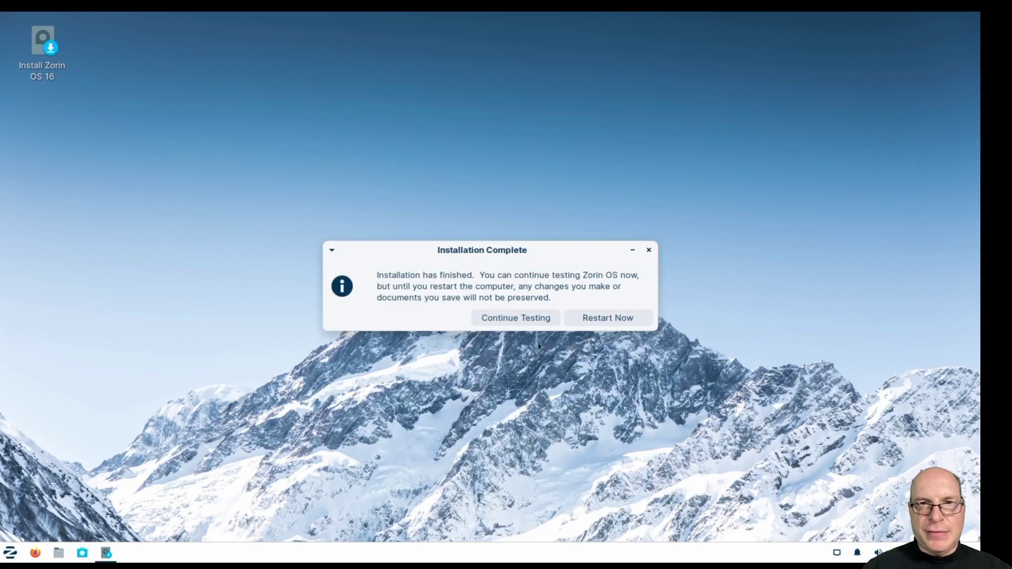
Restart into the installed system and log in with the account password.
left_click(628, 319)
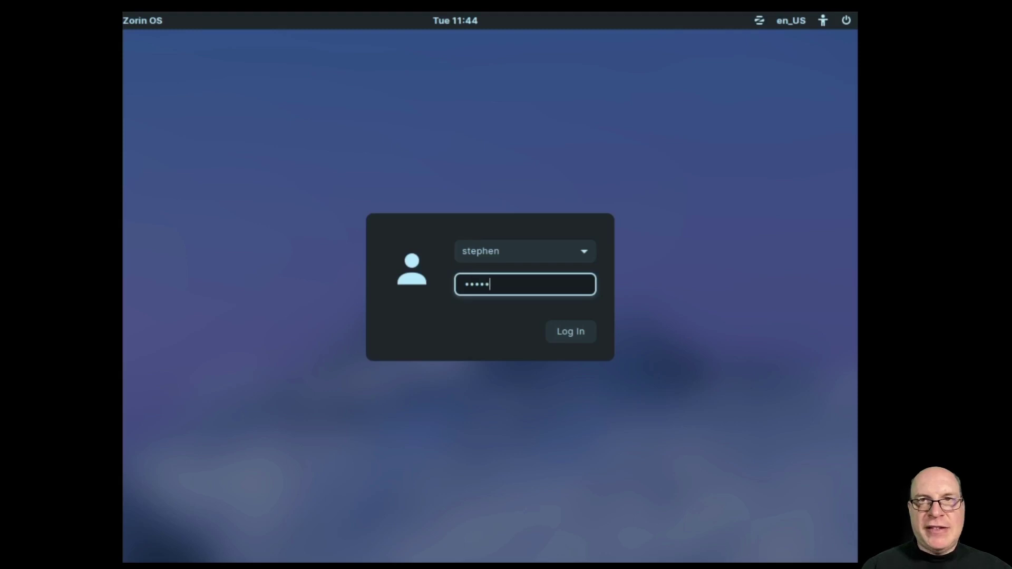
key("Return")
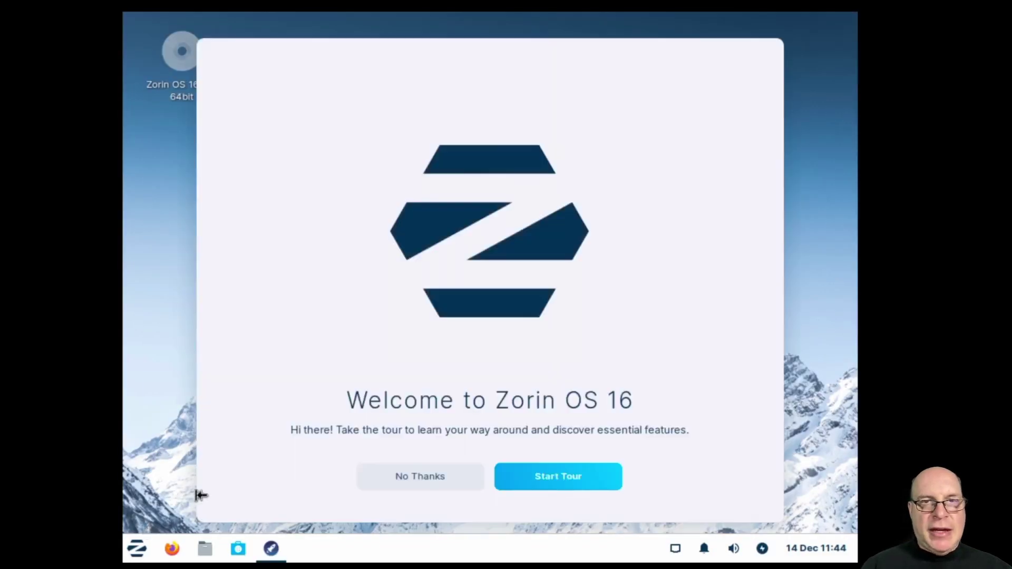
Set the installed desktop's resolution to 1920×1080 at 60 Hz and keep it.
left_click(136, 550)
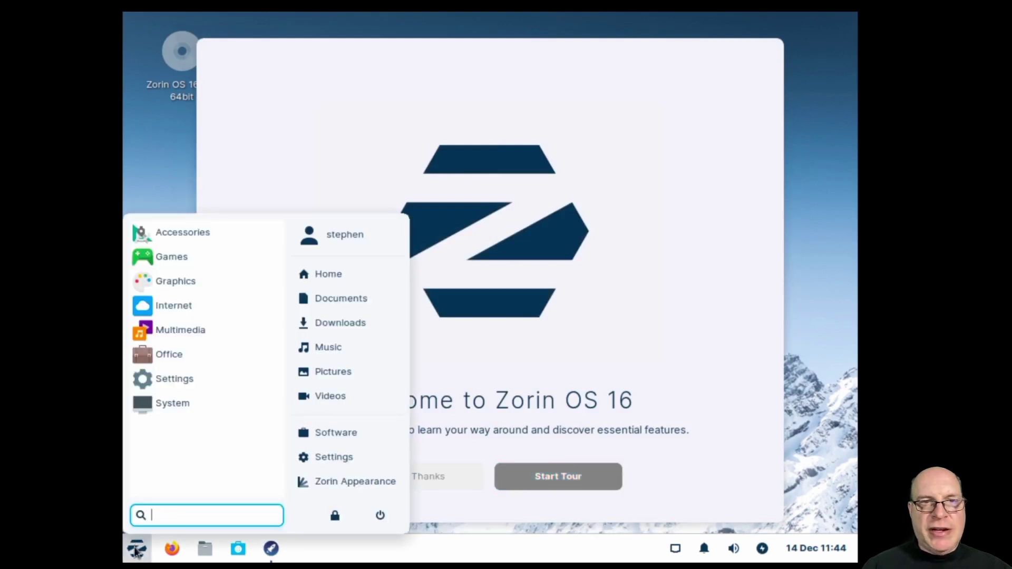
type("display")
key("Return")
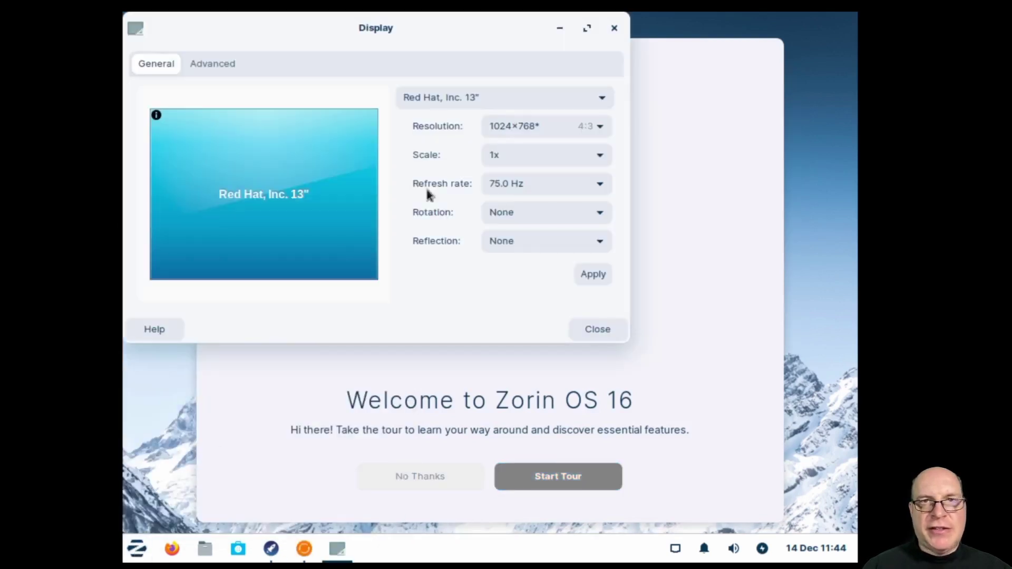
left_click(561, 126)
left_click(527, 336)
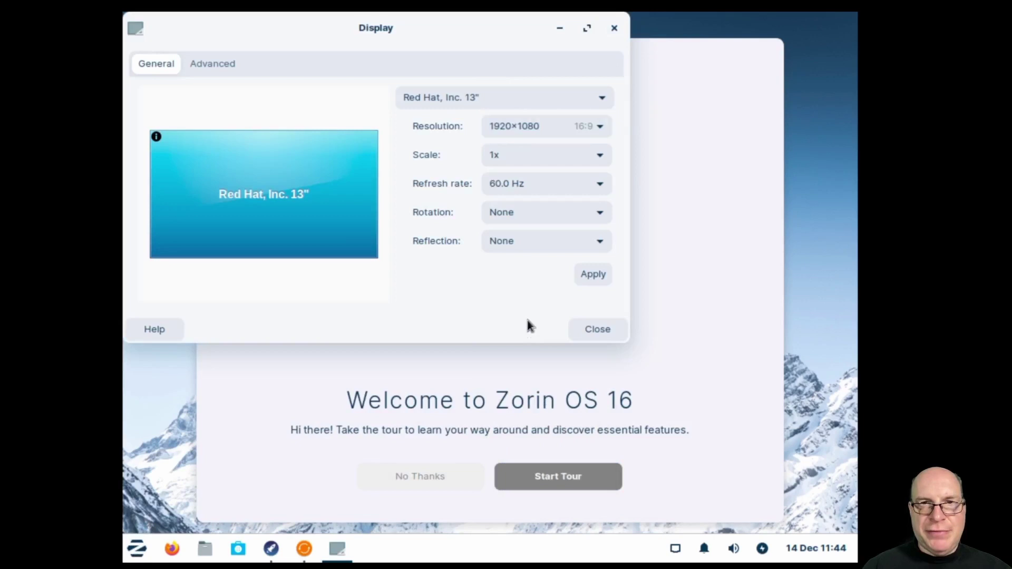
left_click(585, 280)
left_click(262, 246)
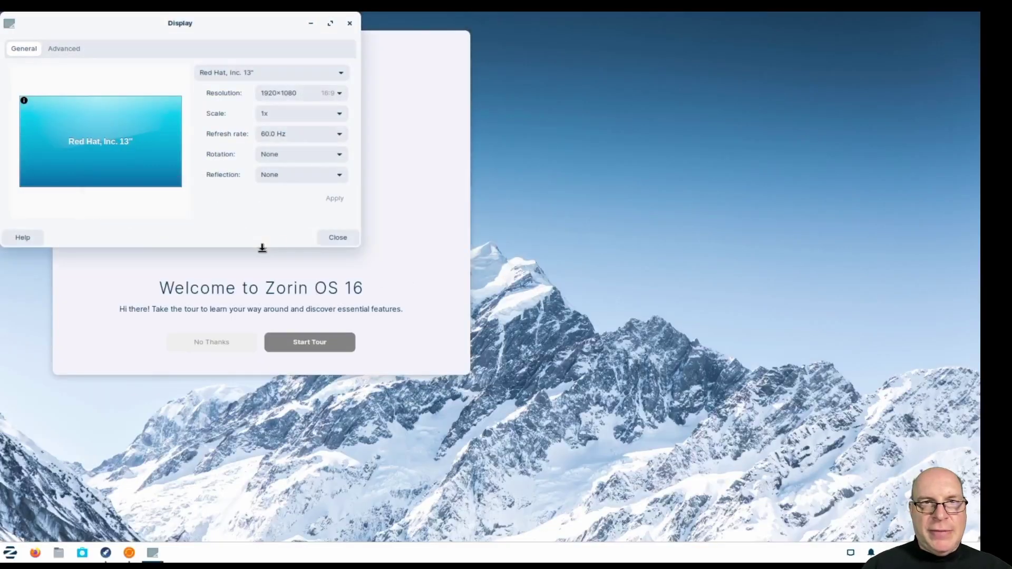
left_click(337, 238)
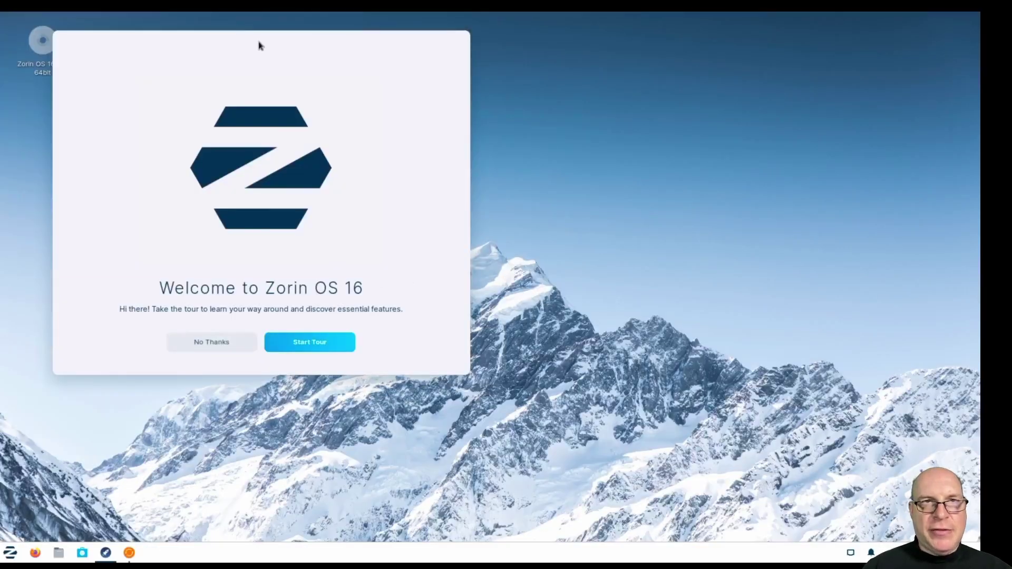
Center the Welcome window and change the custom font DPI from 96 to 120 in Zorin Appearance.
left_click_drag(258, 46, 458, 72)
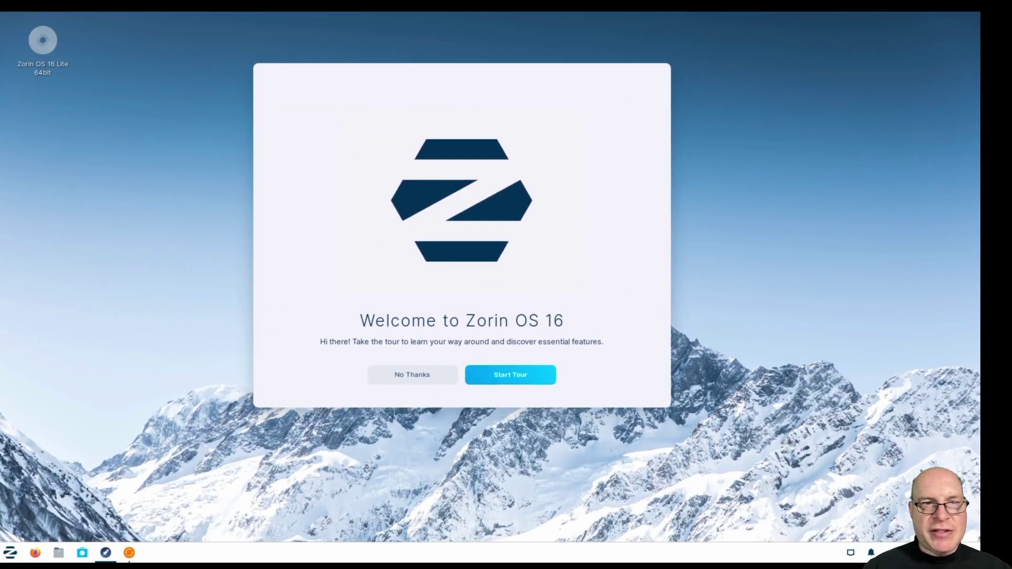
left_click(11, 554)
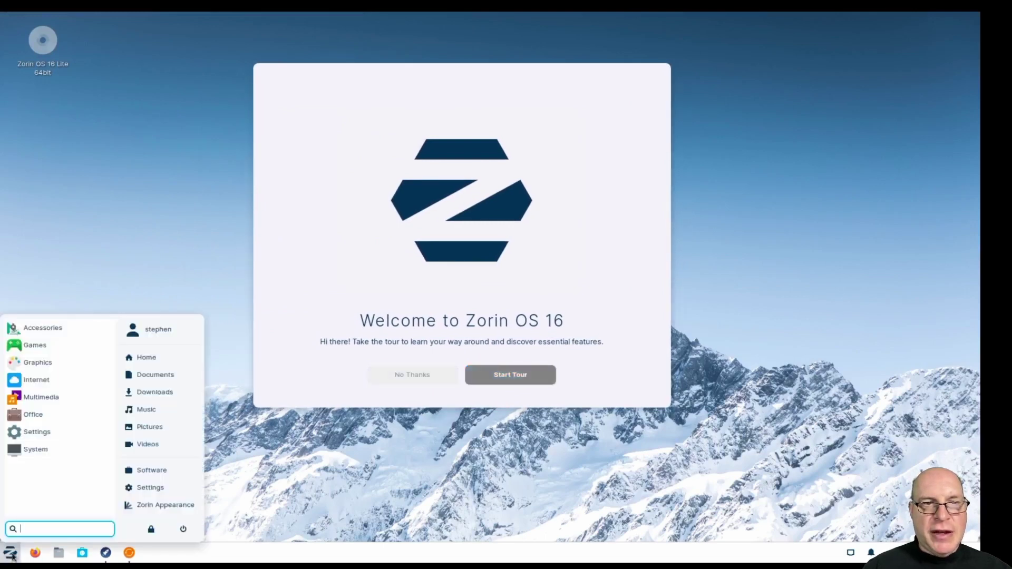
type("appea")
key("Return")
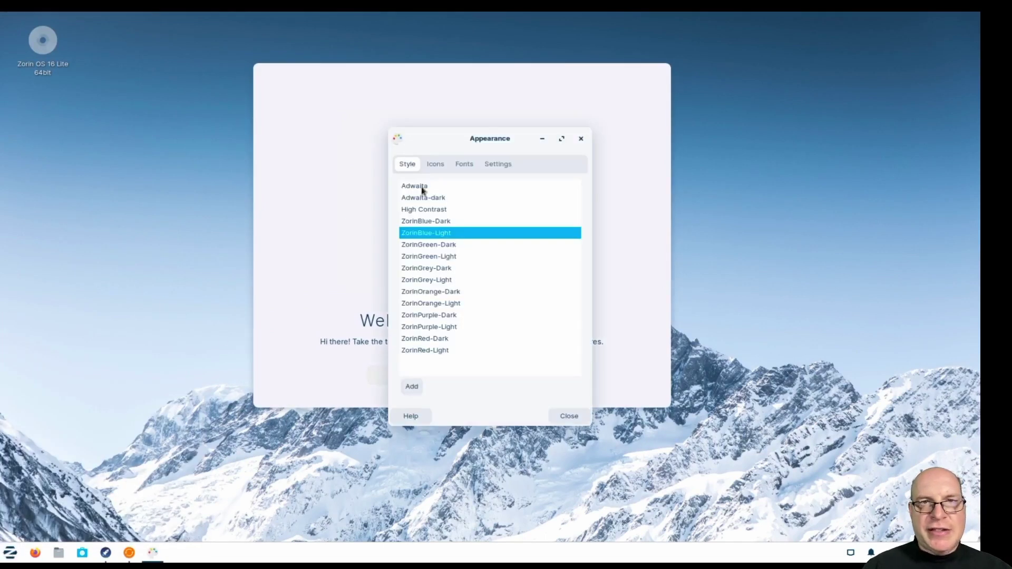
left_click(464, 164)
left_click(514, 350)
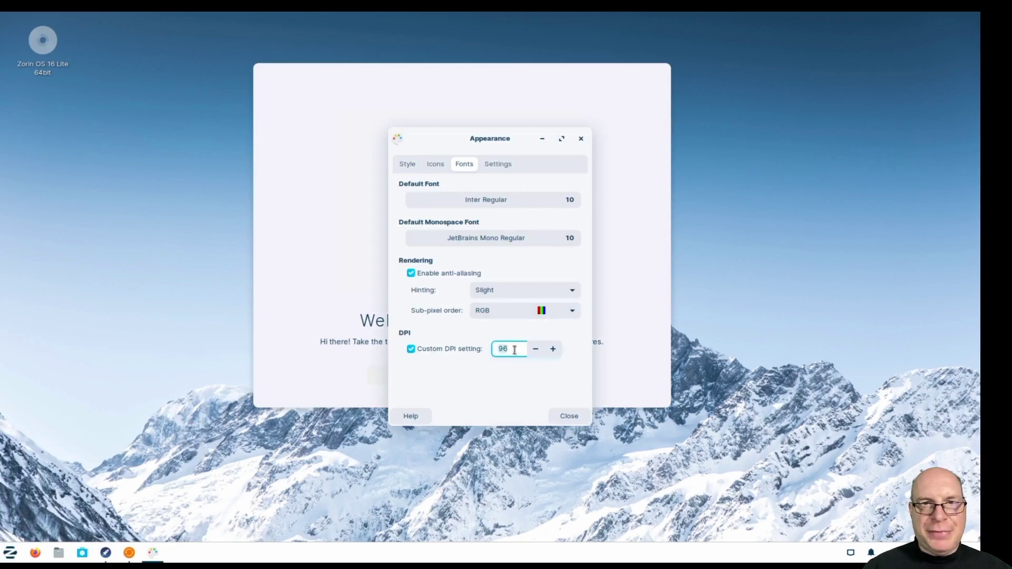
key("BackSpace")
key("BackSpace")
type("120")
key("Return")
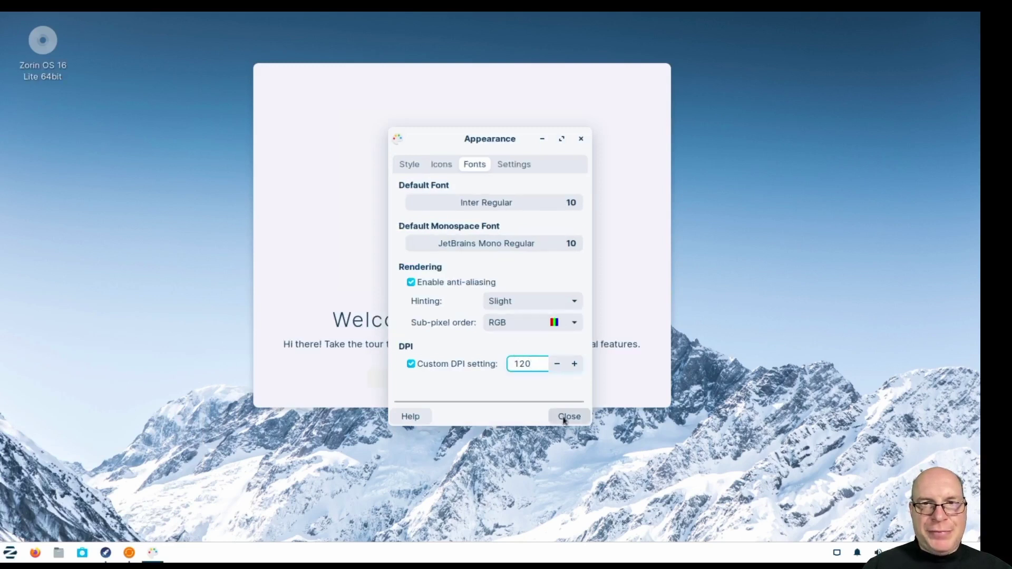
left_click(567, 416)
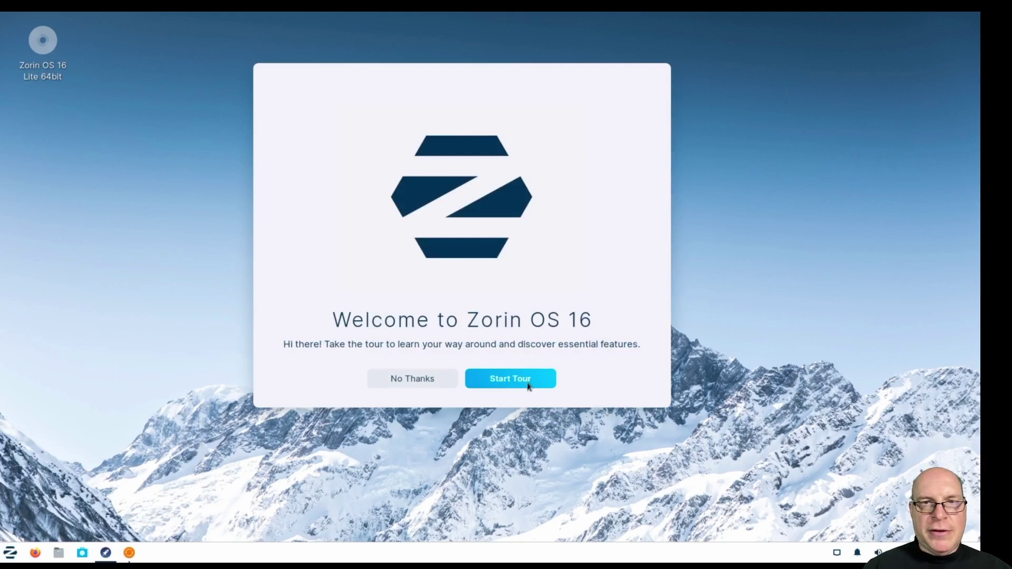
Start the guided tour and browse the Accessories and Games app categories.
left_click(511, 380)
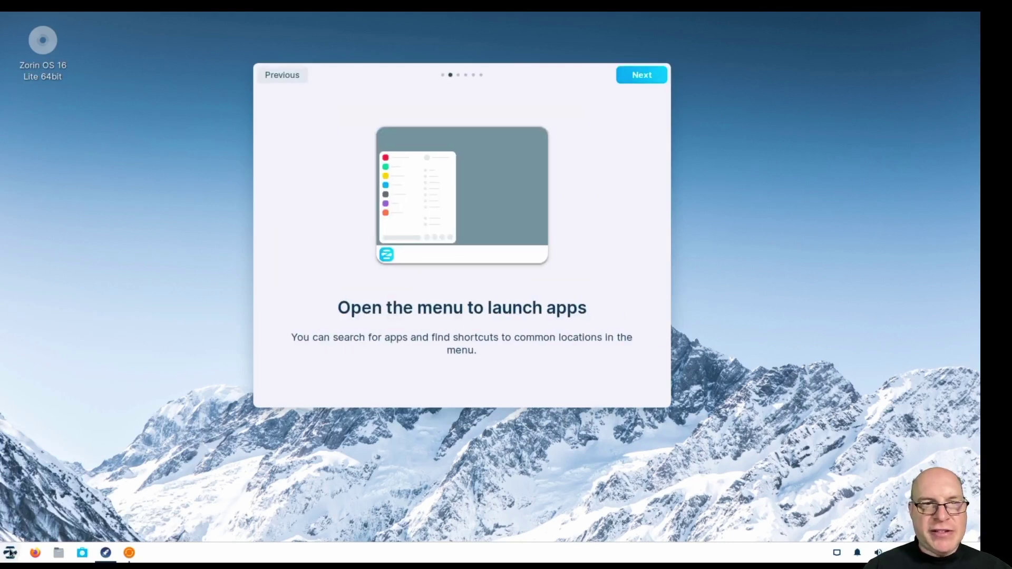
left_click(10, 553)
left_click(64, 329)
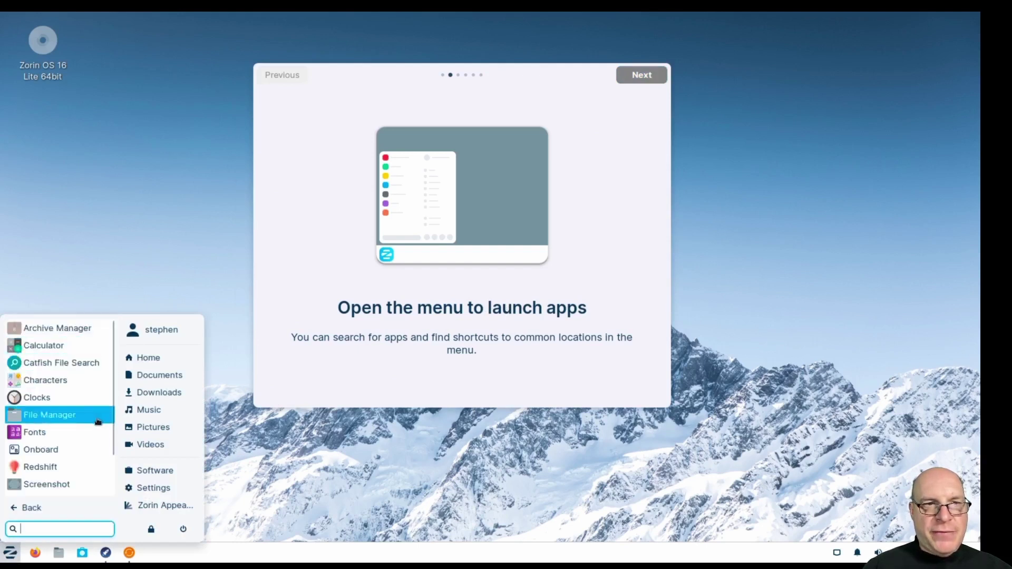
scroll(106, 421, "down", 2)
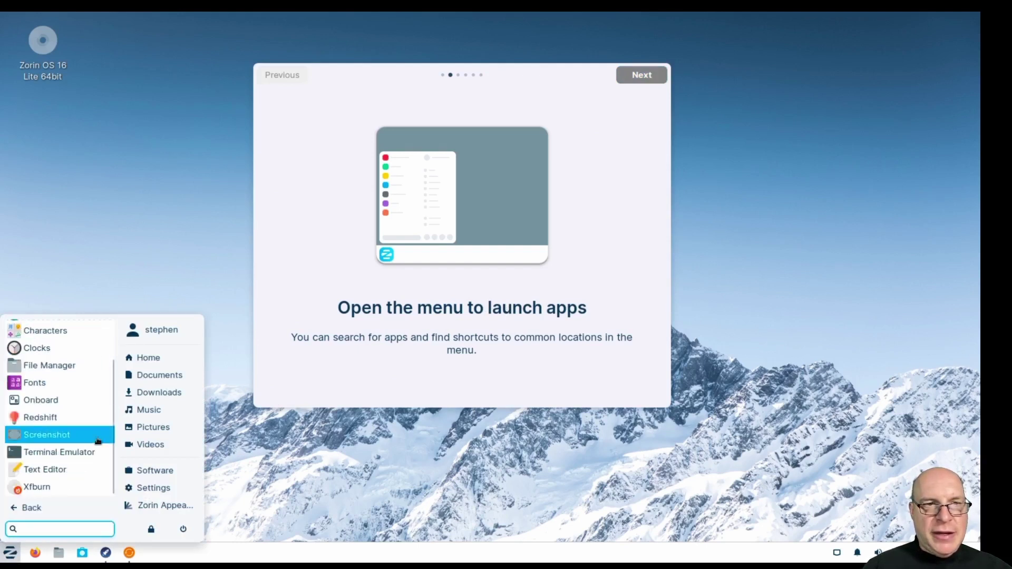
left_click(39, 509)
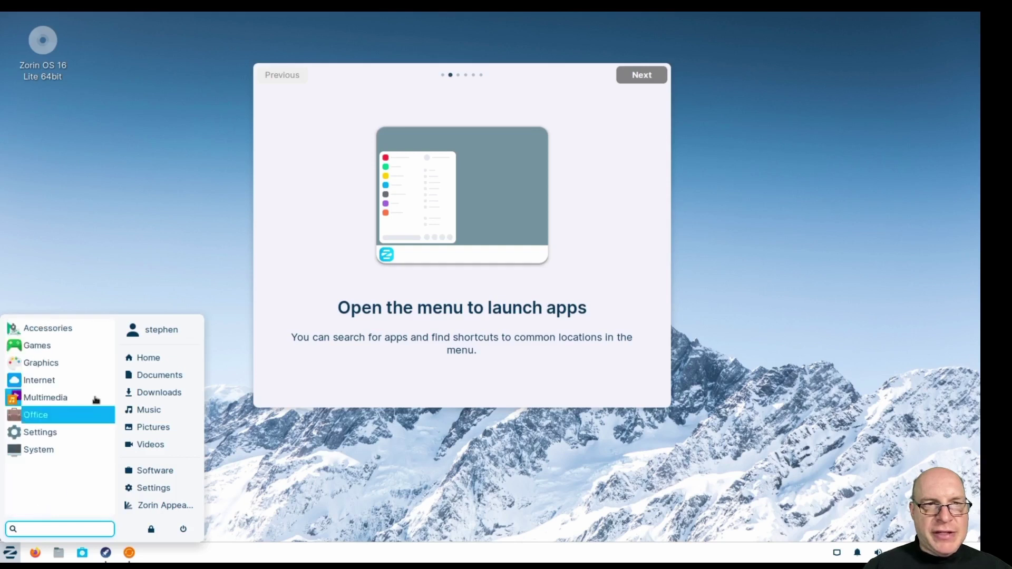
left_click(104, 347)
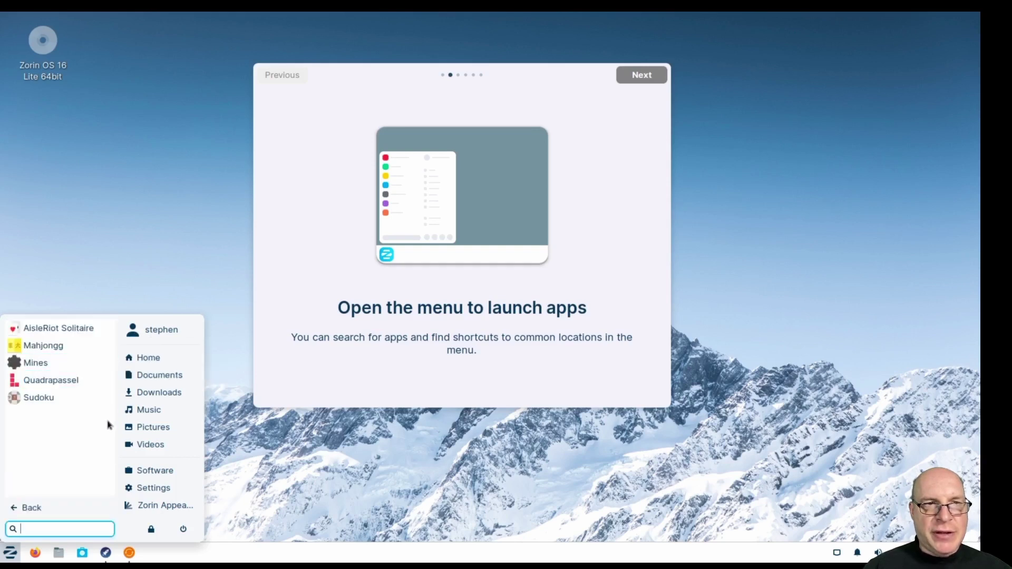
left_click(33, 508)
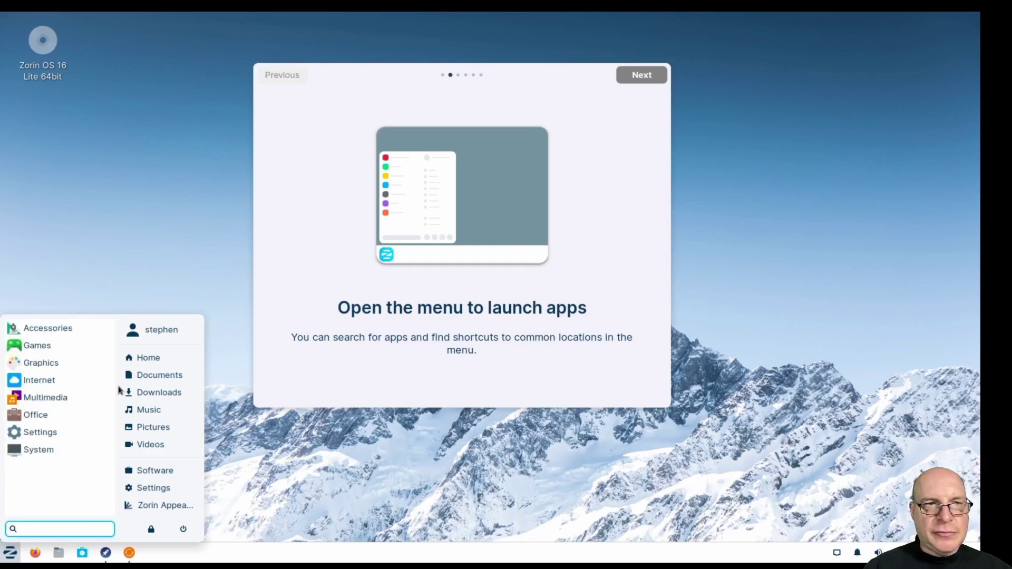
Browse the Graphics, Internet and Multimedia categories, then launch LibreOffice from Office.
left_click(112, 364)
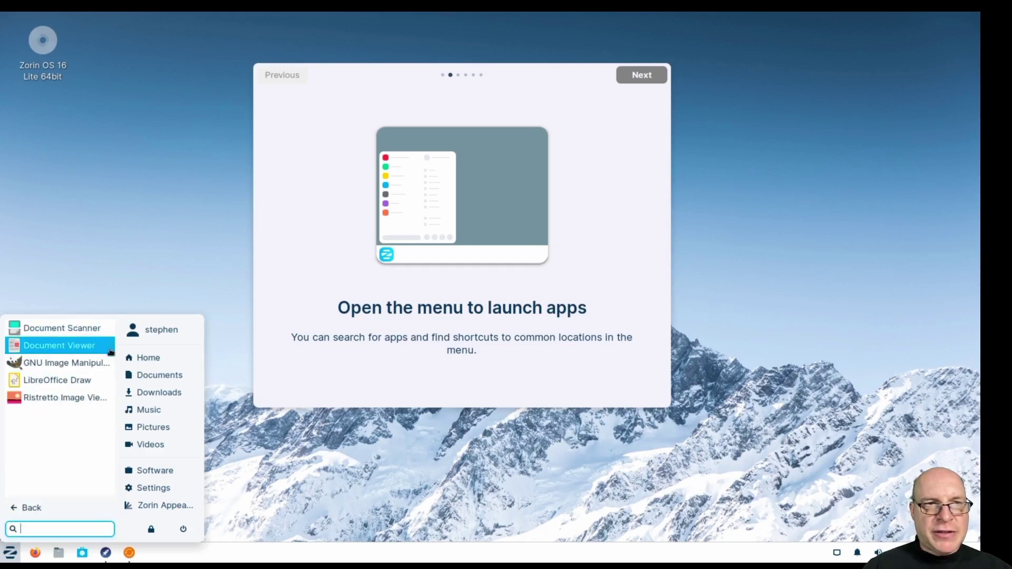
left_click(56, 506)
left_click(107, 384)
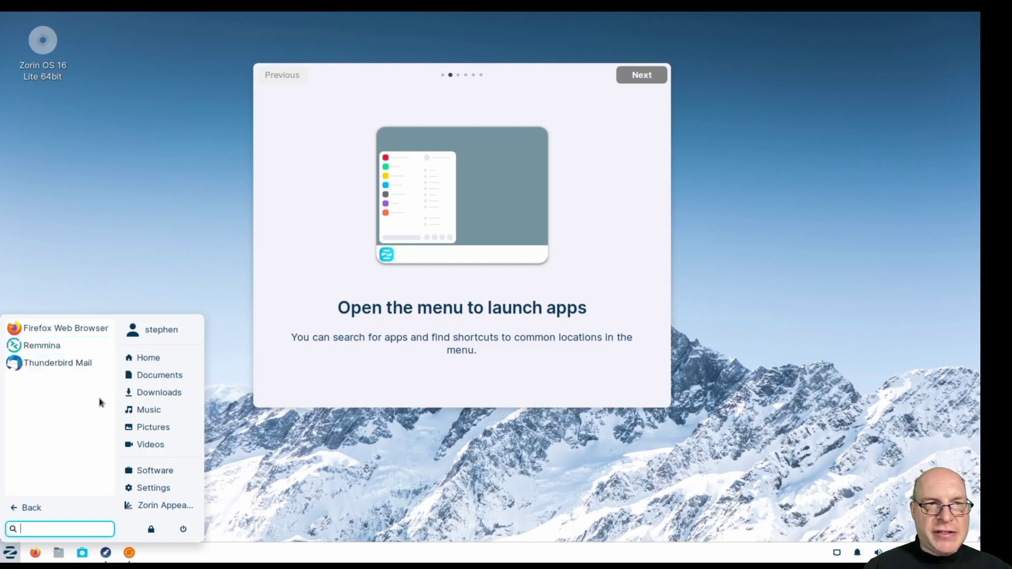
left_click(66, 515)
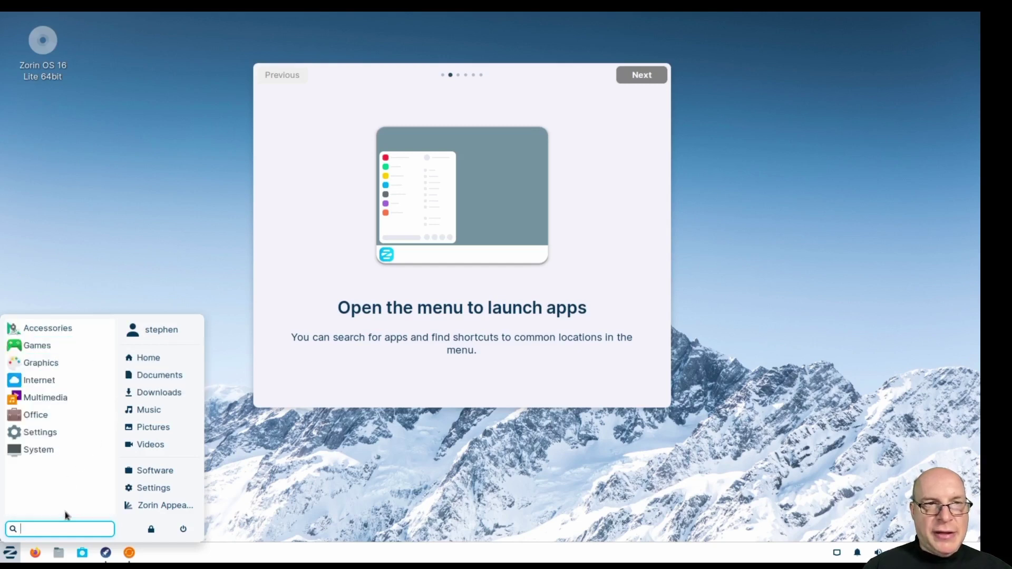
left_click(111, 396)
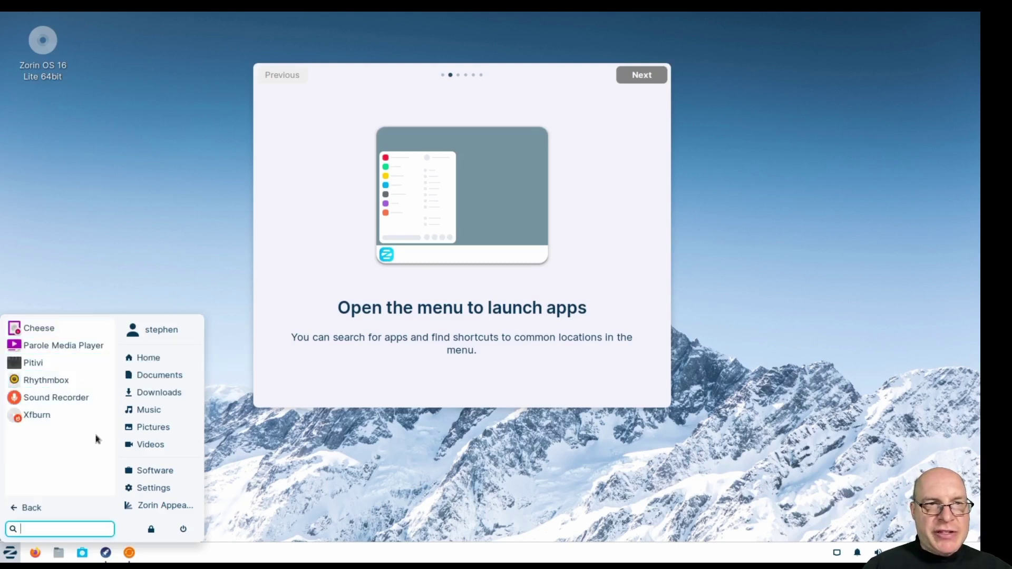
left_click(50, 510)
left_click(104, 417)
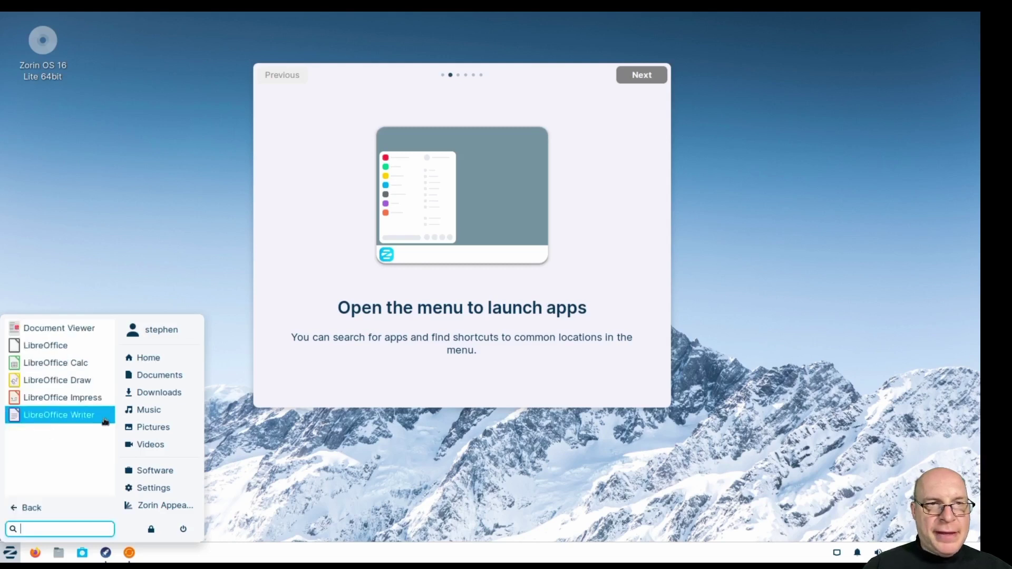
left_click(100, 350)
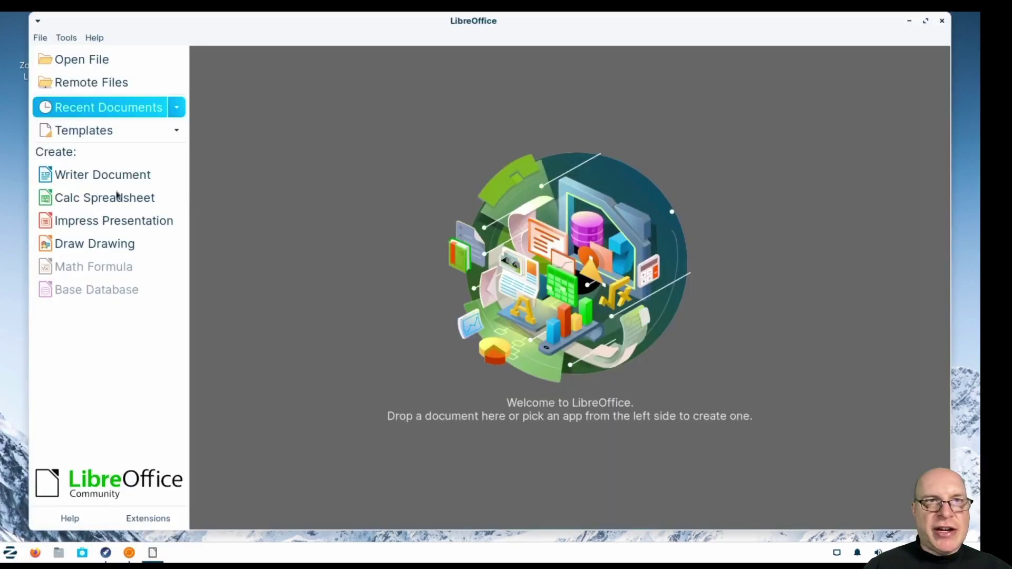
View LibreOffice's About box showing version 7.2.3.2 Community, then close it.
left_click(95, 38)
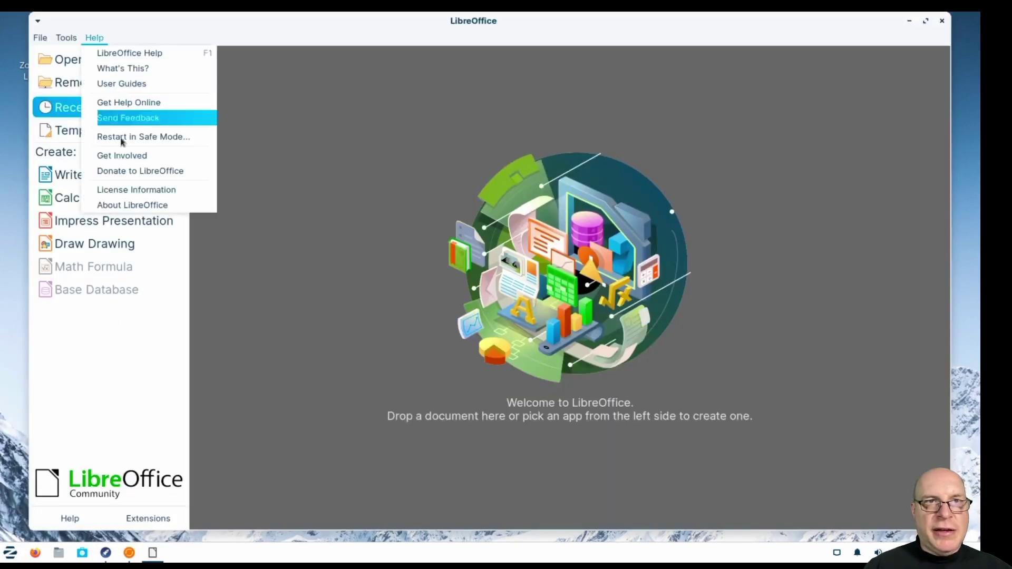
left_click(124, 204)
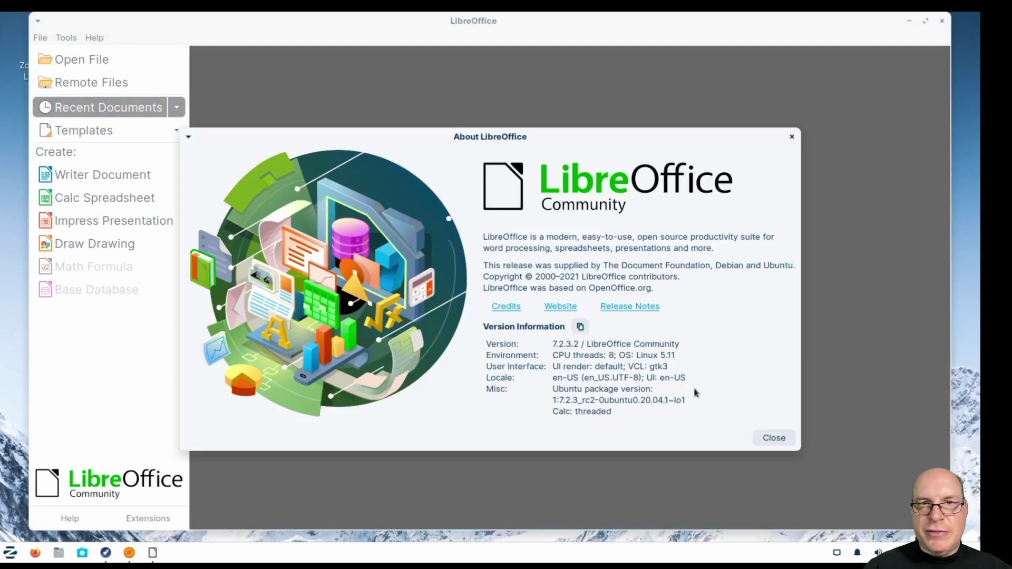
left_click(774, 439)
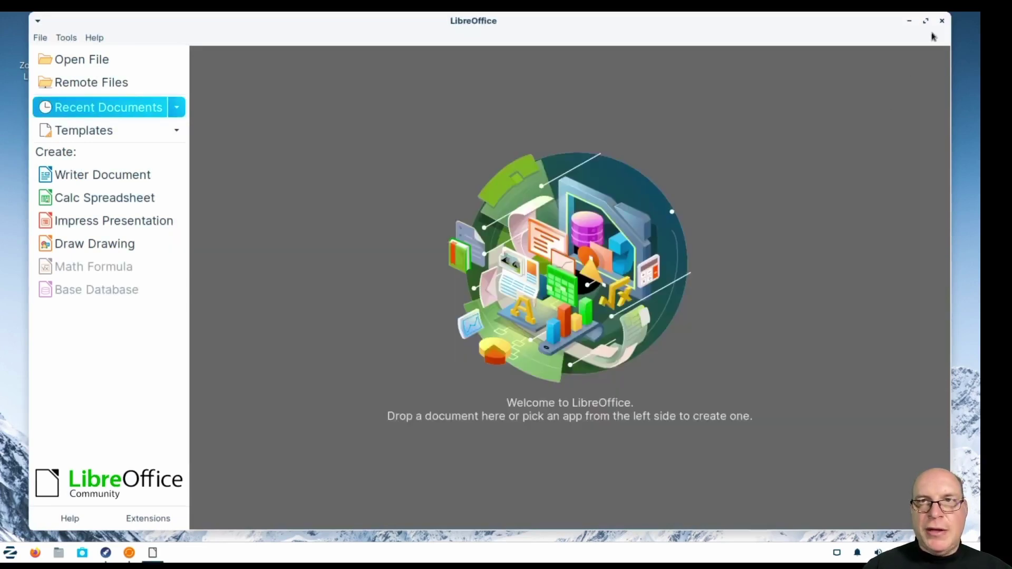
left_click(942, 21)
left_click(15, 549)
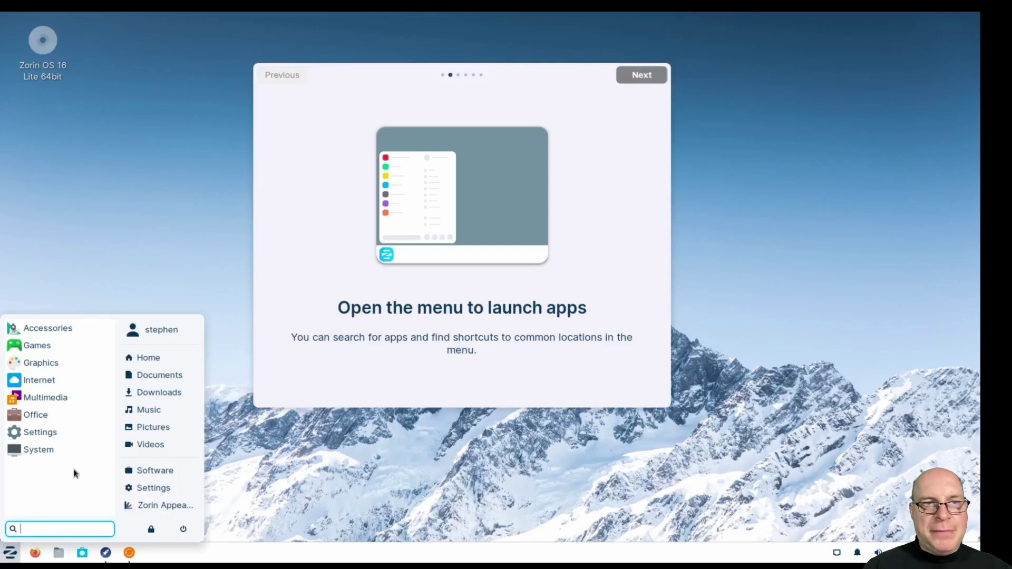
left_click(96, 436)
scroll(95, 424, "down", 5)
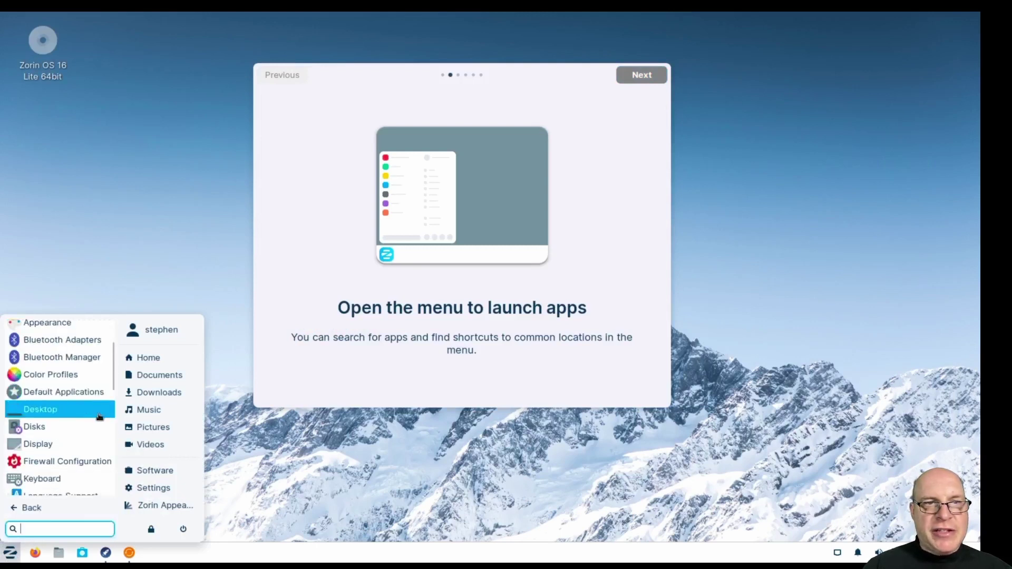
scroll(96, 422, "down", 8)
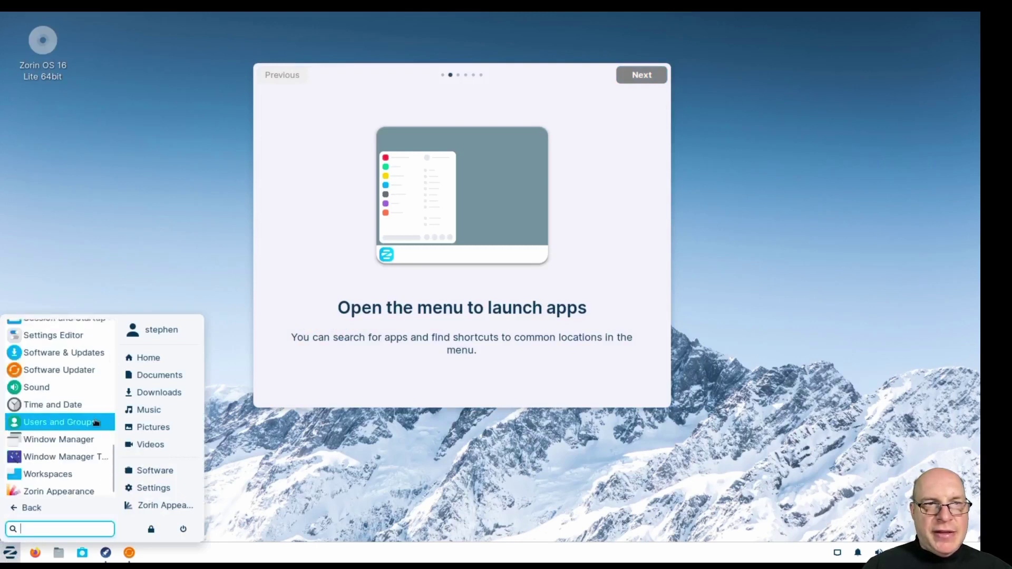
left_click(58, 509)
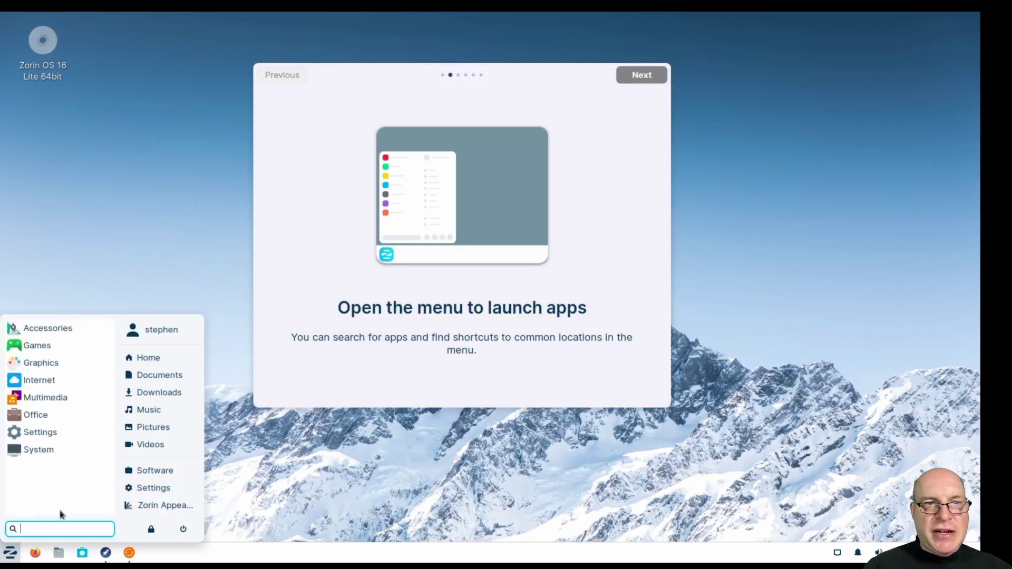
left_click(96, 452)
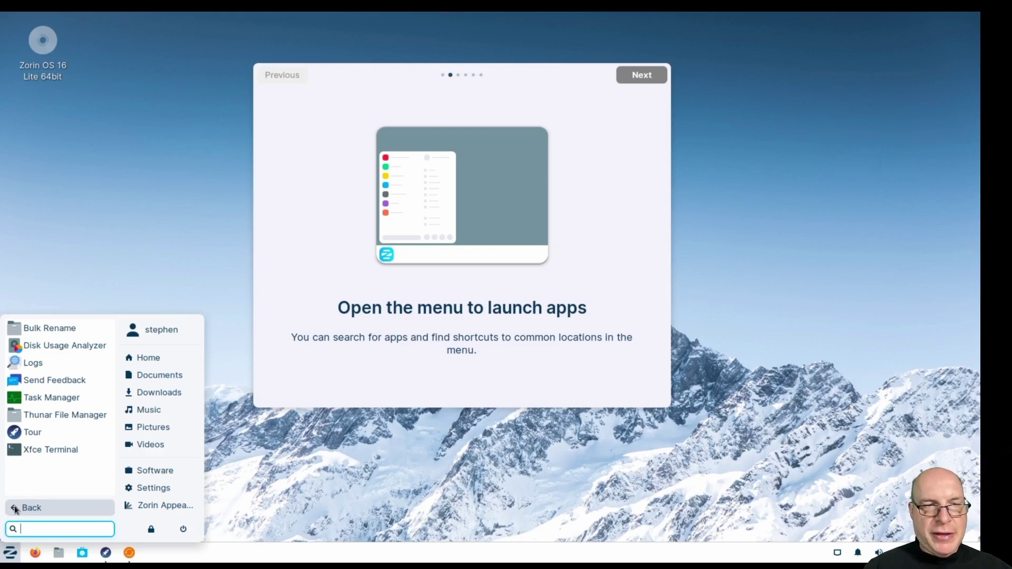
left_click(10, 553)
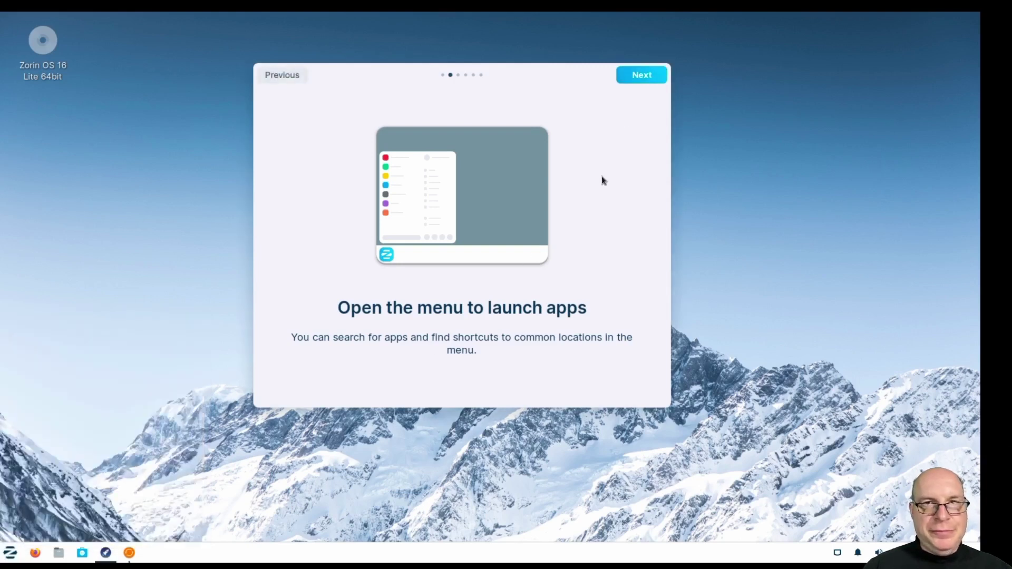
Advance the tour, launch Zorin Appearance, and pick the second layout with a window-title taskbar.
left_click(652, 79)
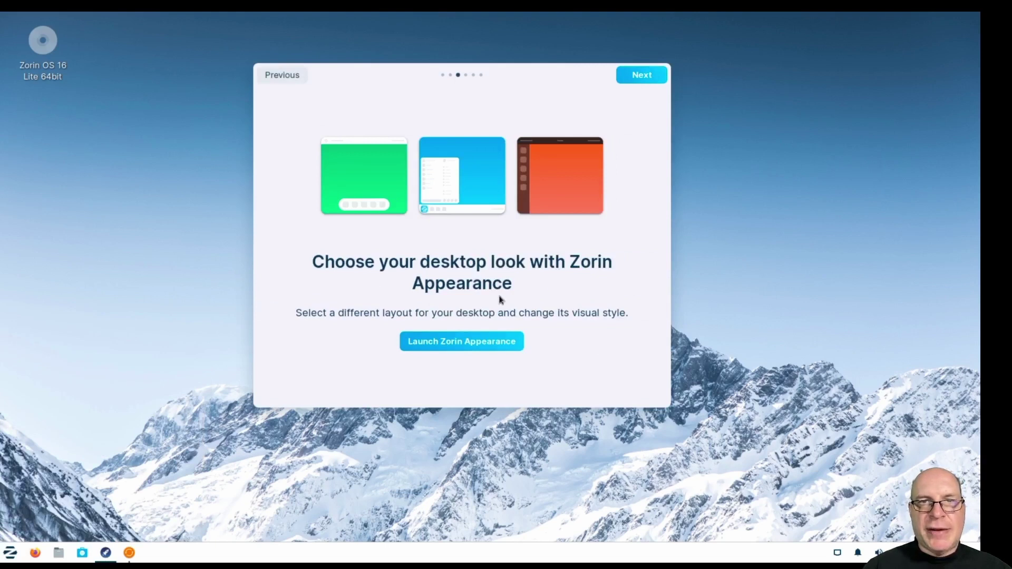
left_click(466, 350)
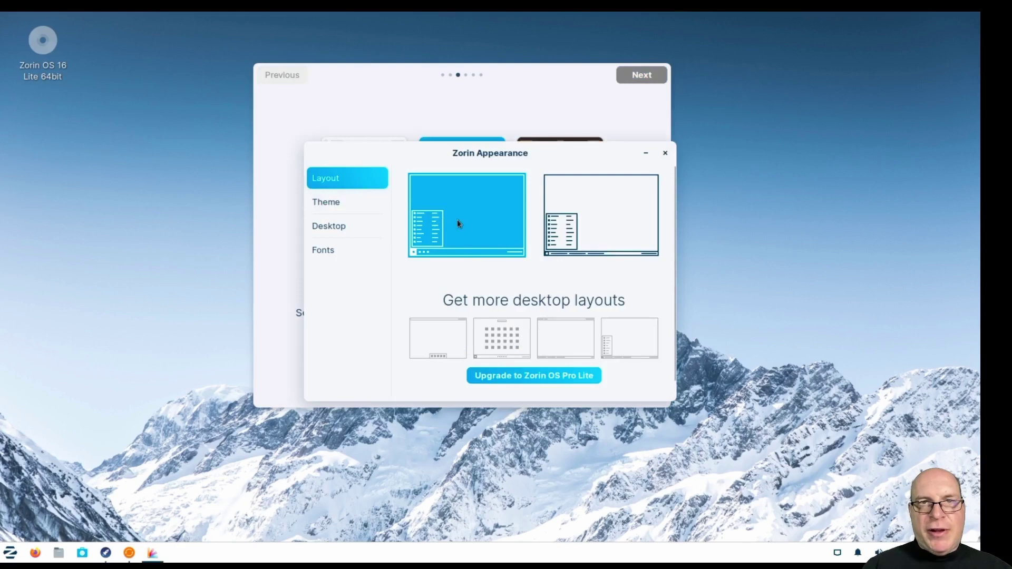
left_click(614, 218)
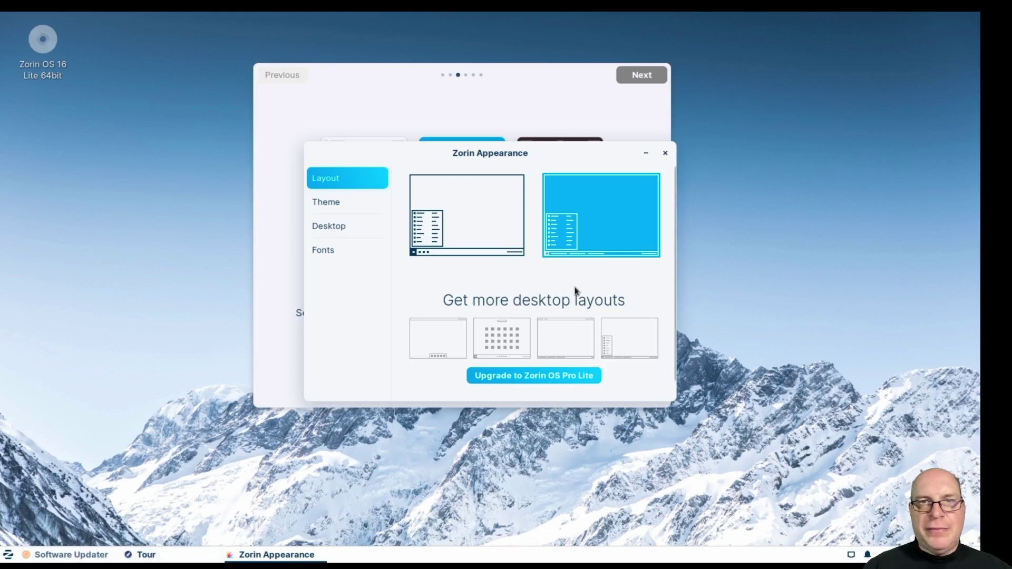
scroll(577, 291, "down", 1)
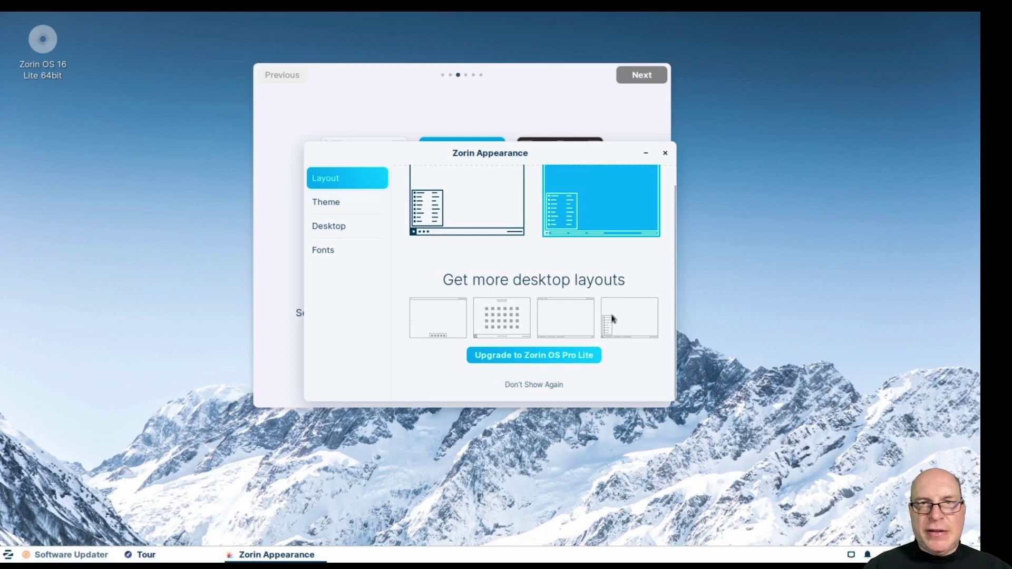
left_click(534, 358)
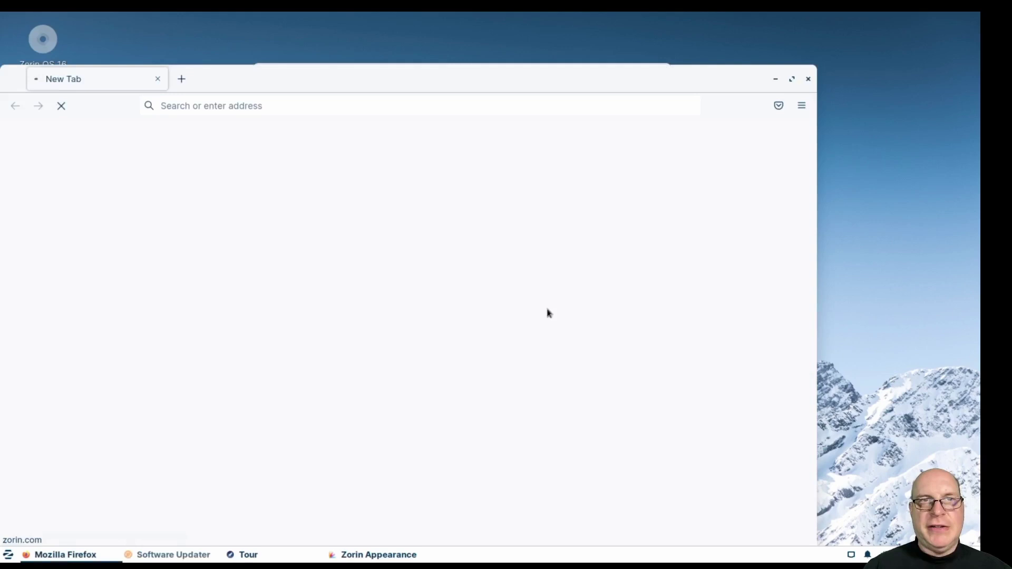
left_click_drag(332, 86, 402, 14)
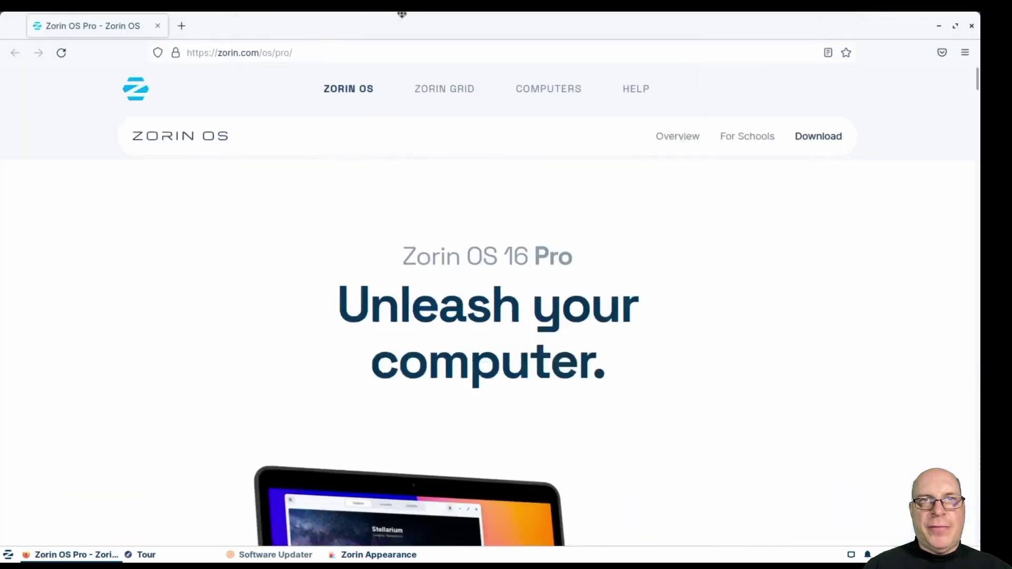
scroll(786, 323, "down", 10)
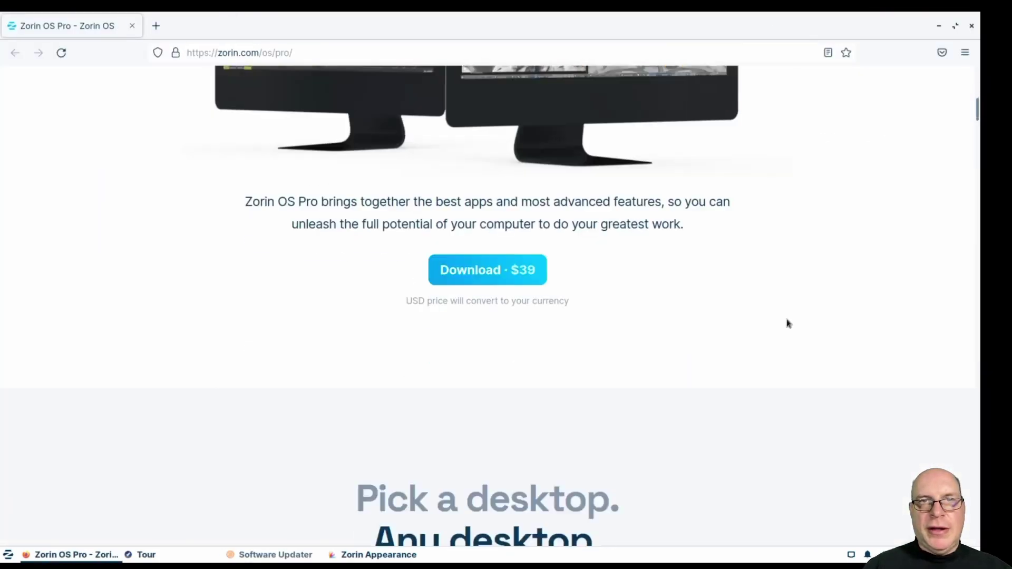
scroll(668, 269, "down", 2)
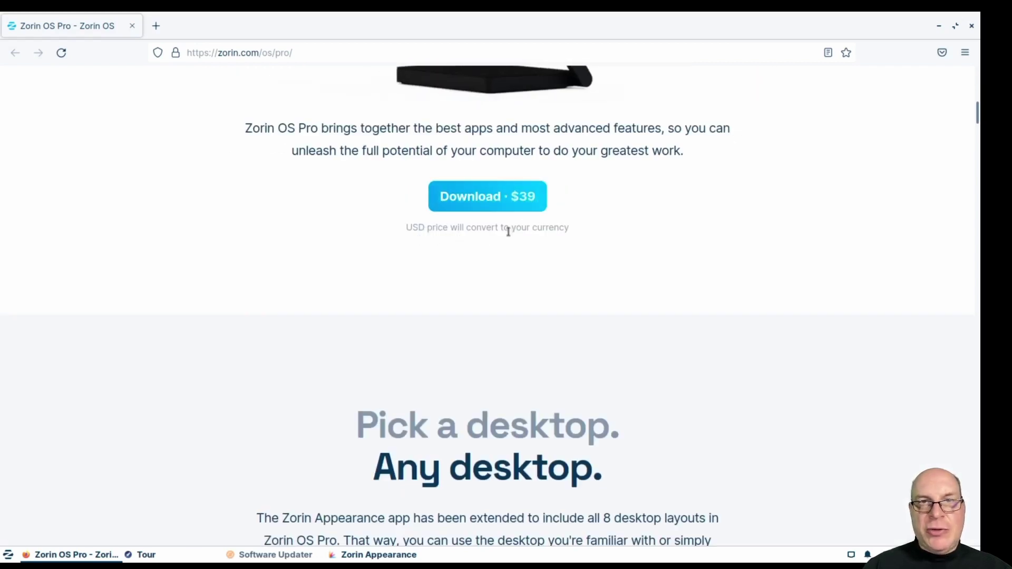
scroll(710, 253, "down", 3)
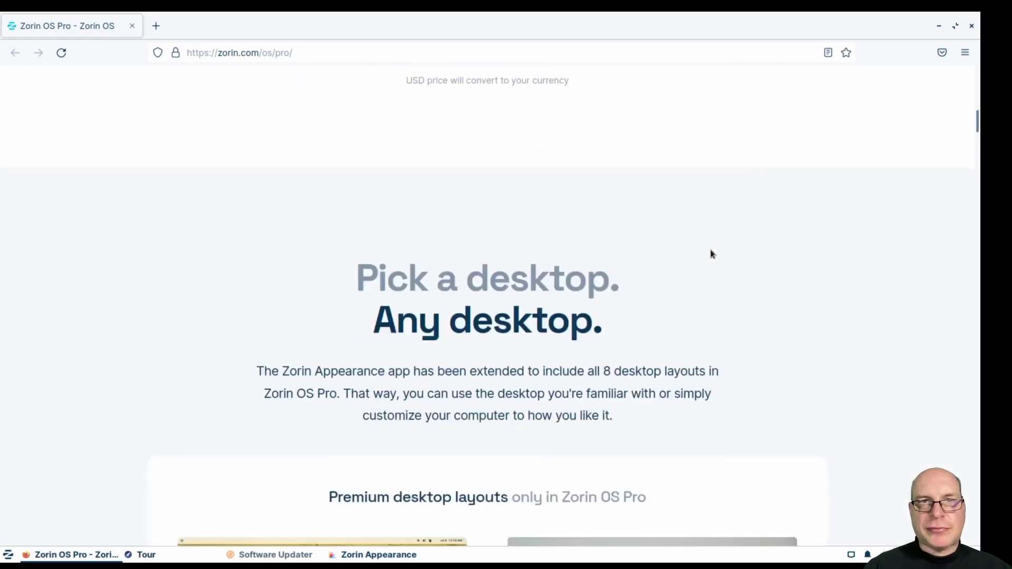
scroll(711, 254, "down", 4)
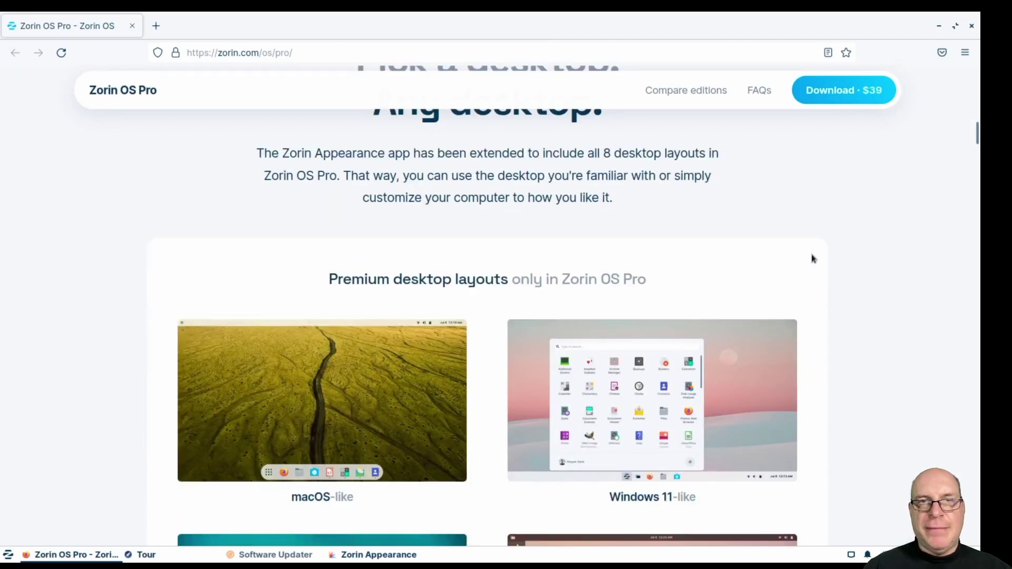
scroll(812, 259, "down", 4)
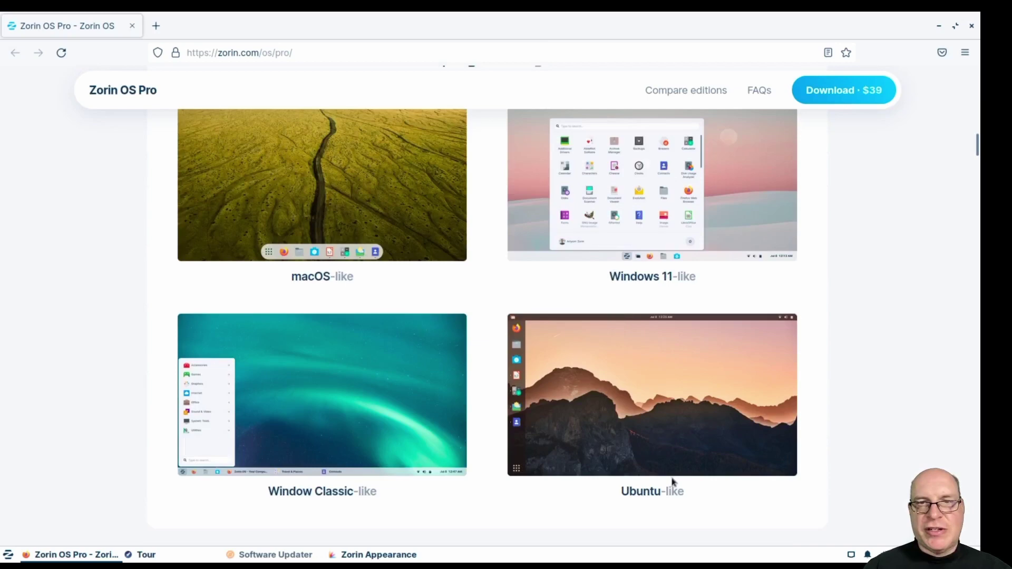
scroll(876, 439, "down", 10)
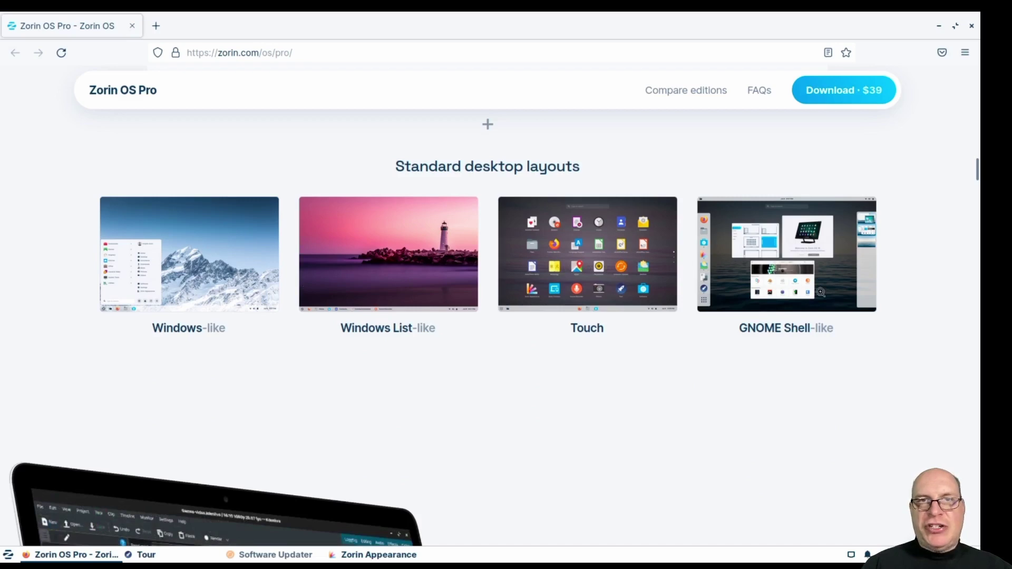
scroll(906, 388, "down", 6)
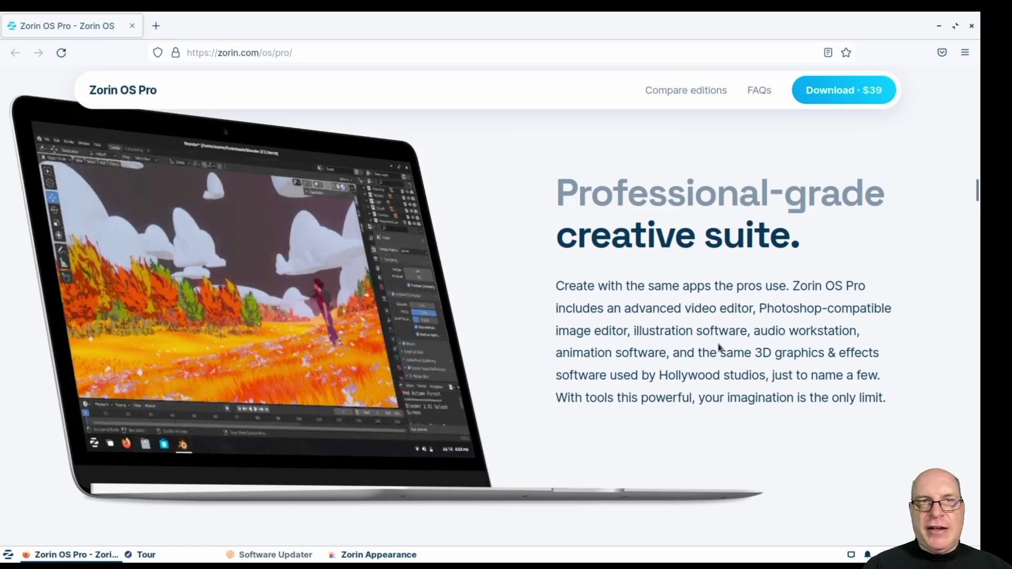
scroll(849, 370, "down", 8)
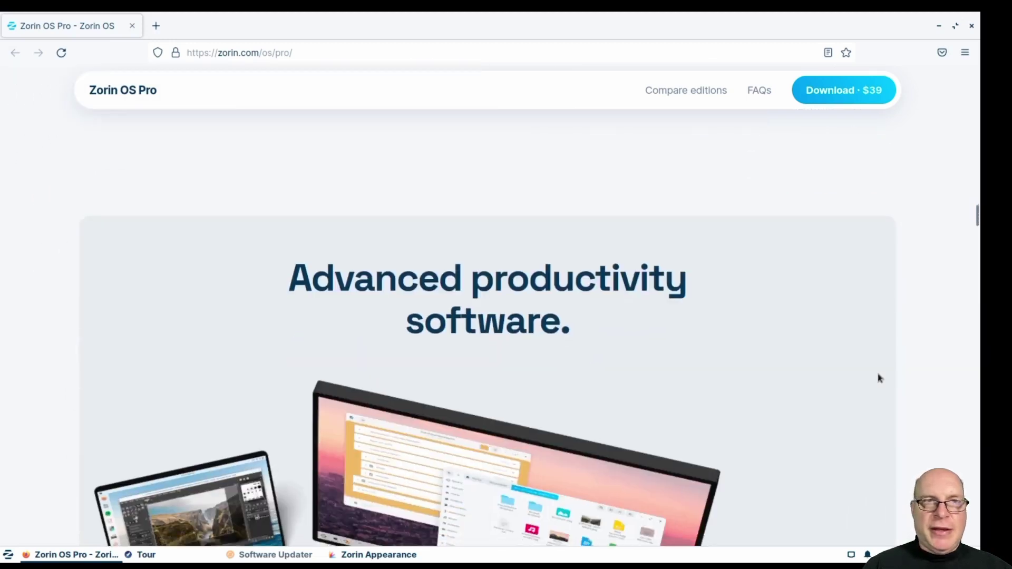
scroll(885, 378, "down", 3)
scroll(897, 378, "down", 3)
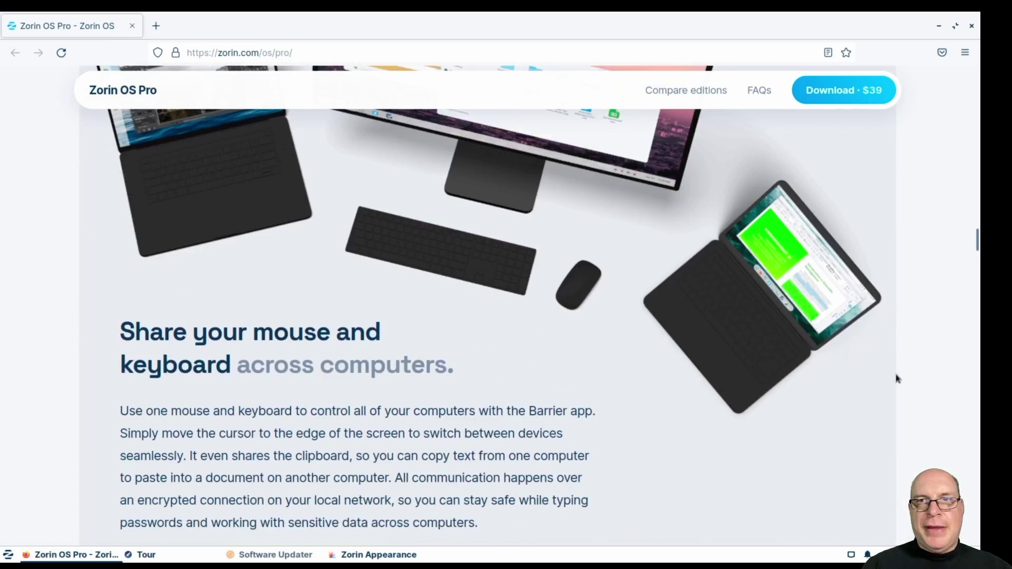
scroll(896, 378, "down", 4)
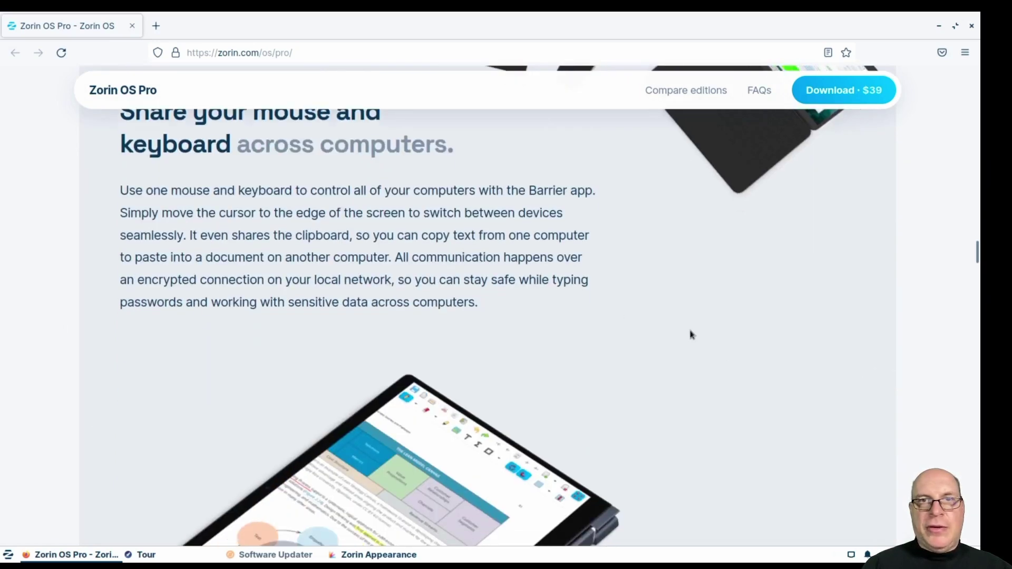
scroll(692, 334, "down", 5)
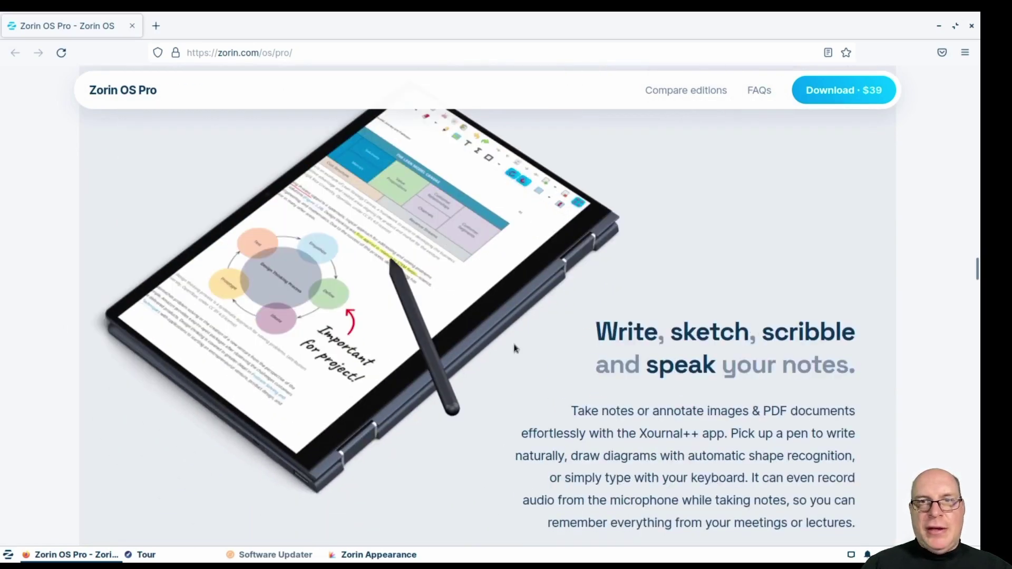
scroll(651, 423, "down", 3)
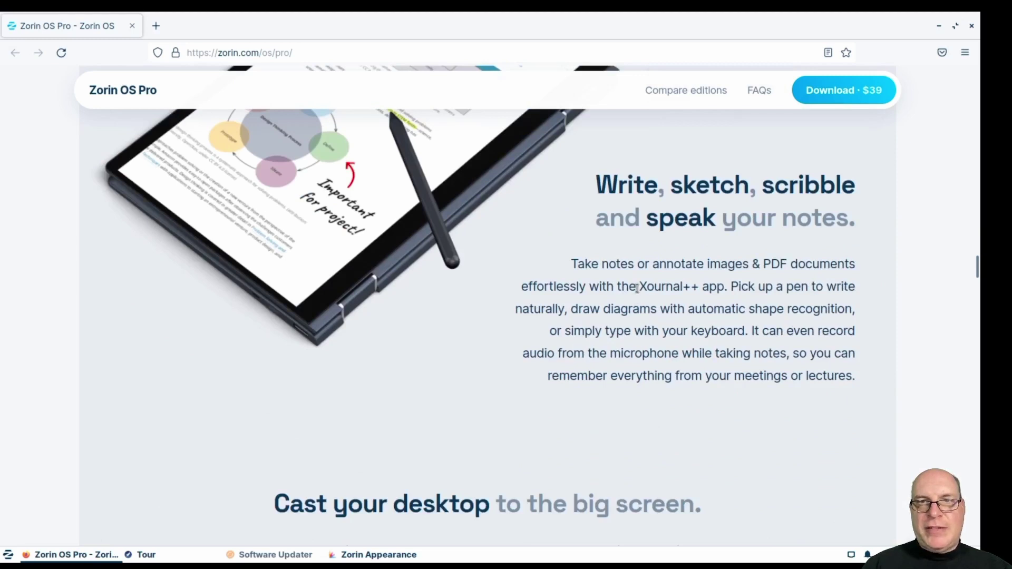
left_click_drag(637, 288, 724, 288)
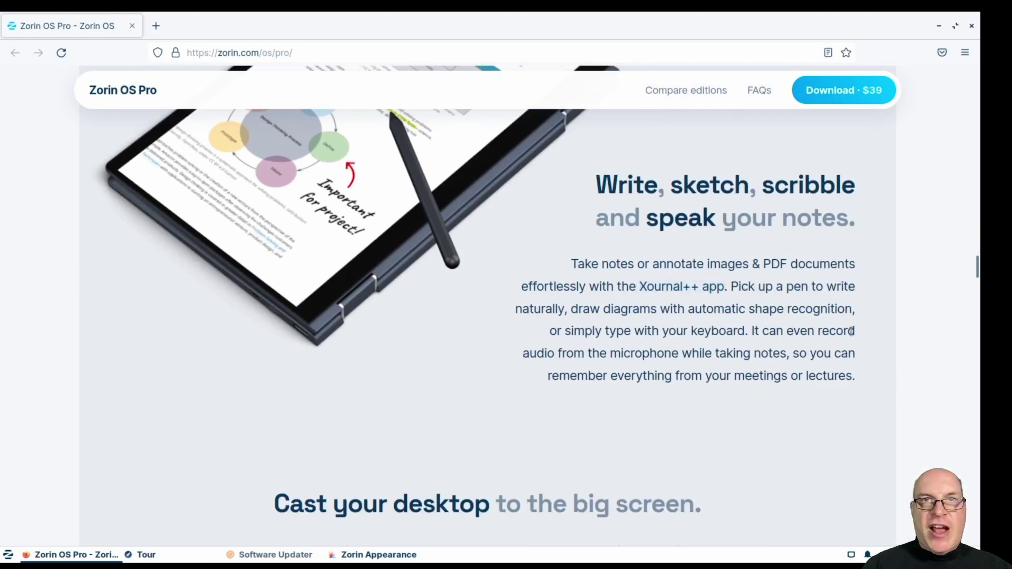
scroll(864, 324, "down", 7)
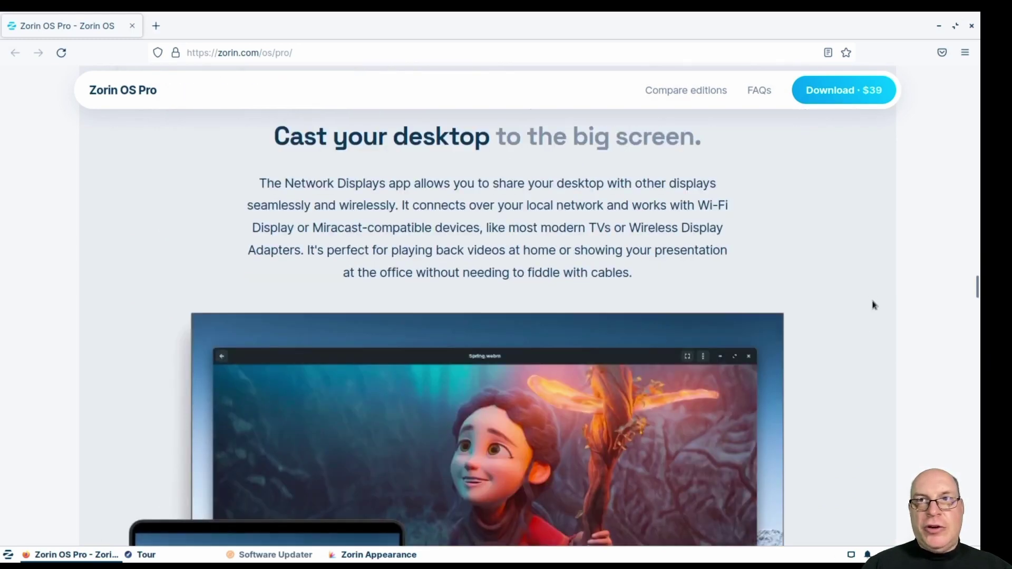
scroll(870, 306, "down", 2)
scroll(870, 308, "up", 2)
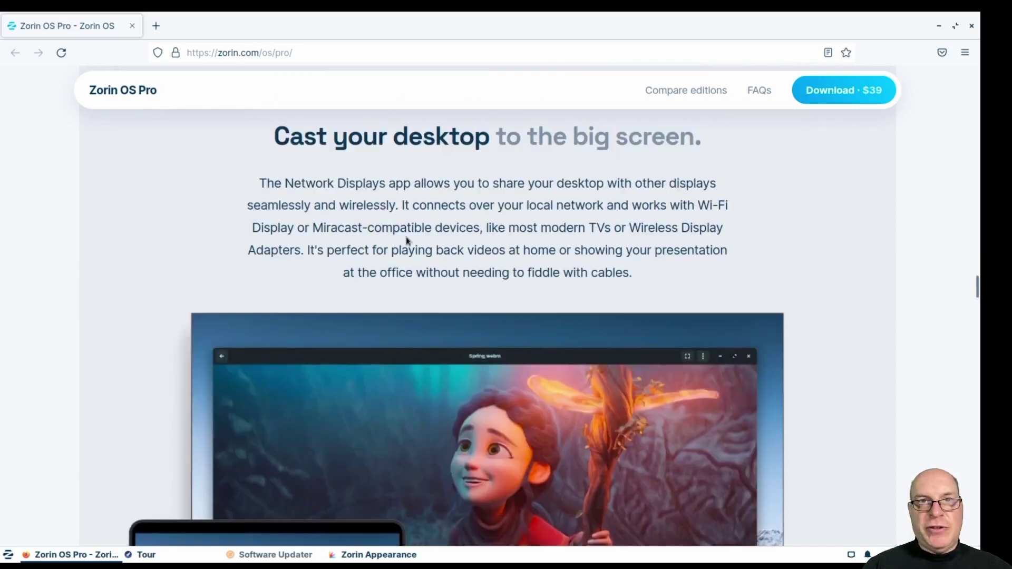
left_click_drag(325, 183, 399, 185)
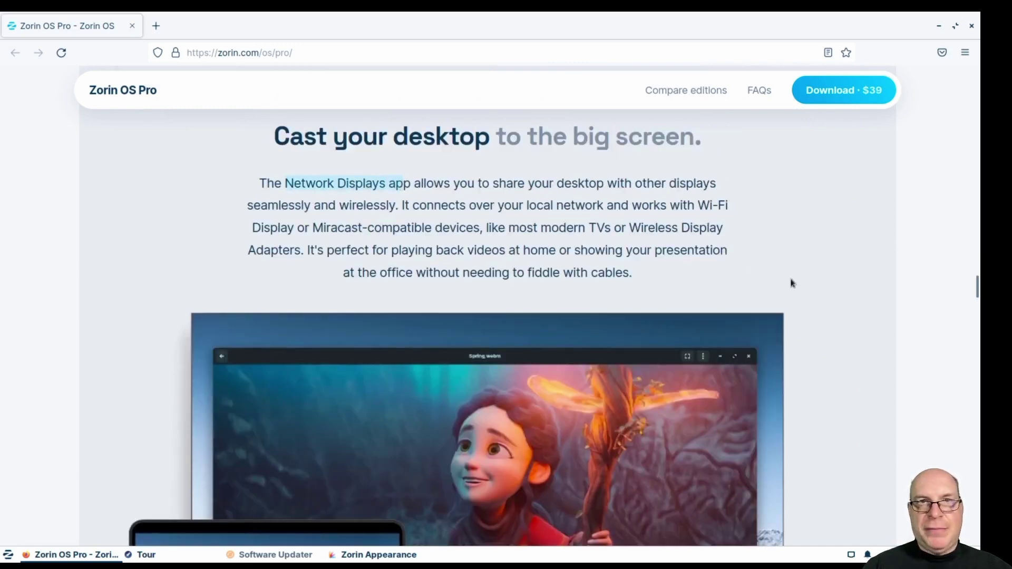
scroll(840, 300, "down", 8)
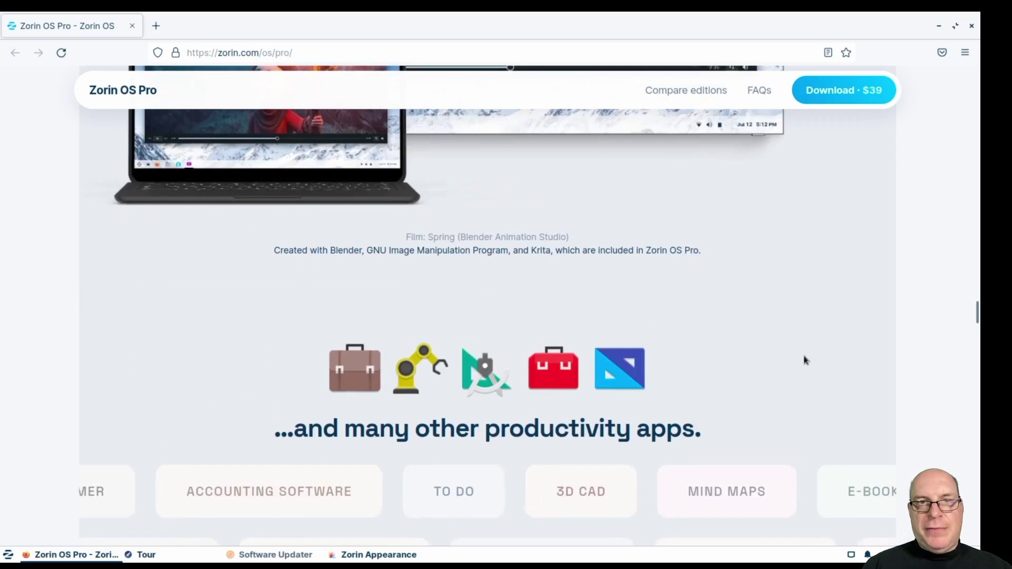
scroll(804, 360, "down", 3)
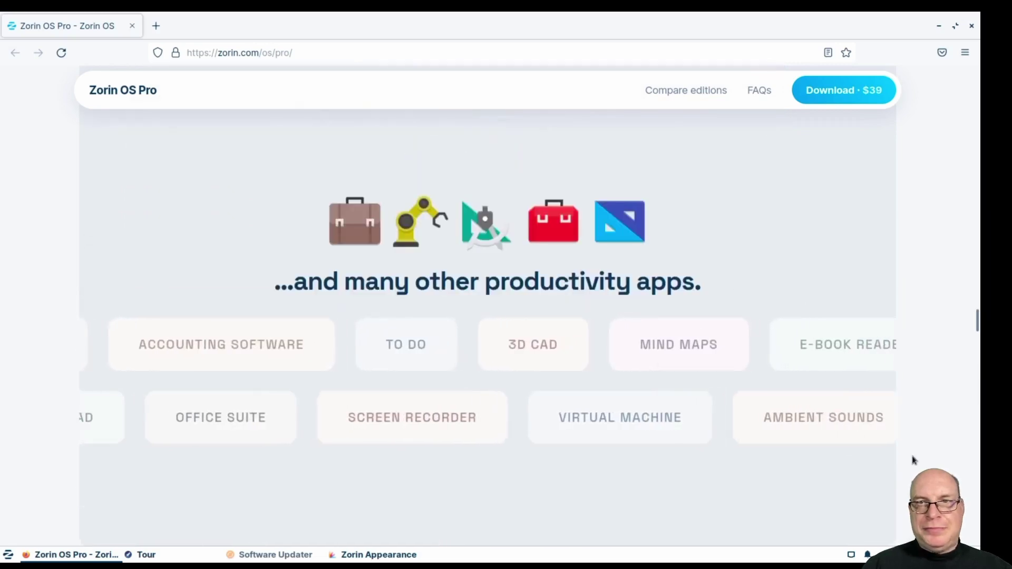
scroll(915, 462, "down", 3)
scroll(909, 459, "down", 6)
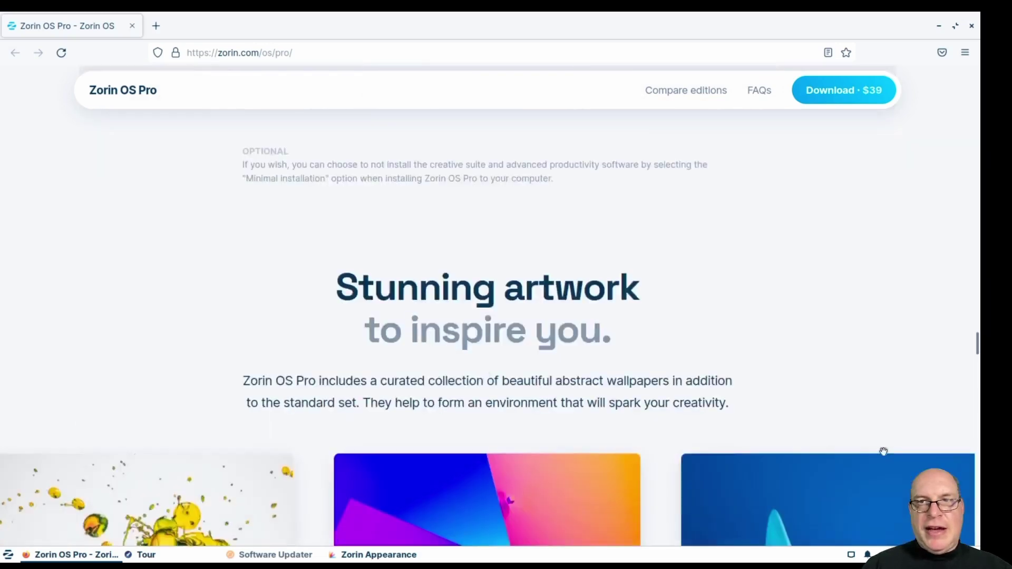
scroll(883, 452, "down", 1)
scroll(312, 288, "down", 4)
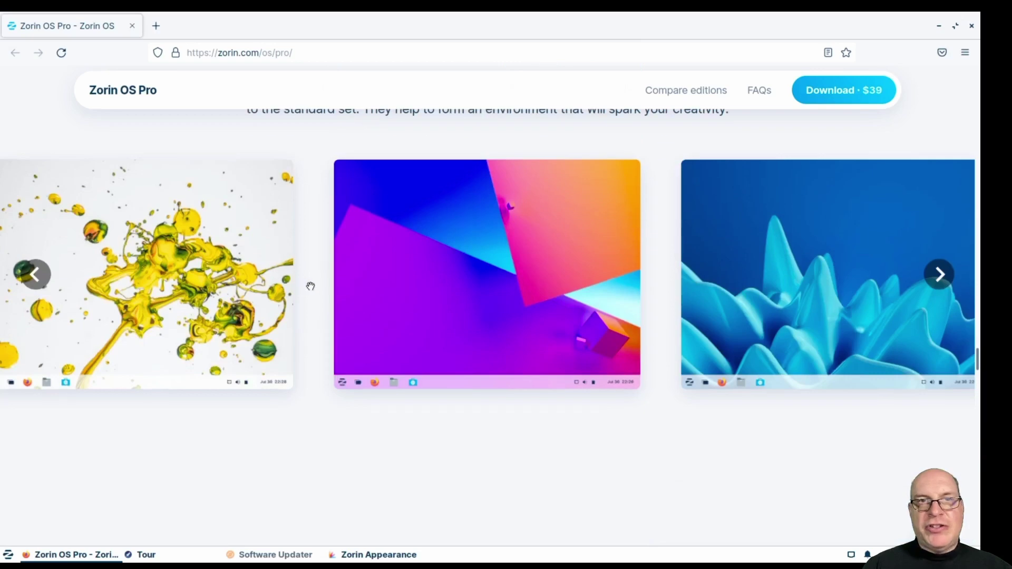
scroll(311, 286, "down", 10)
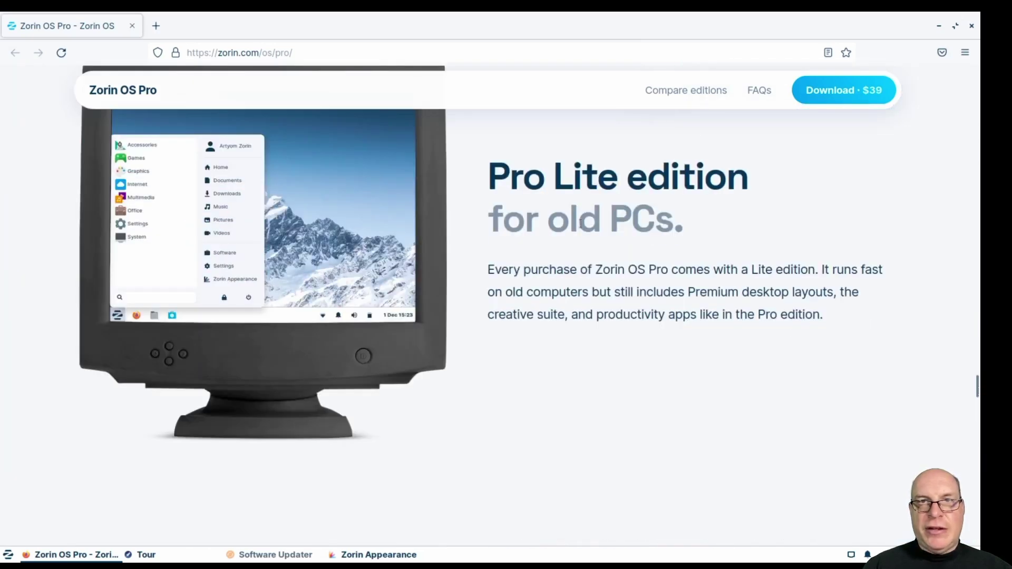
scroll(829, 339, "down", 10)
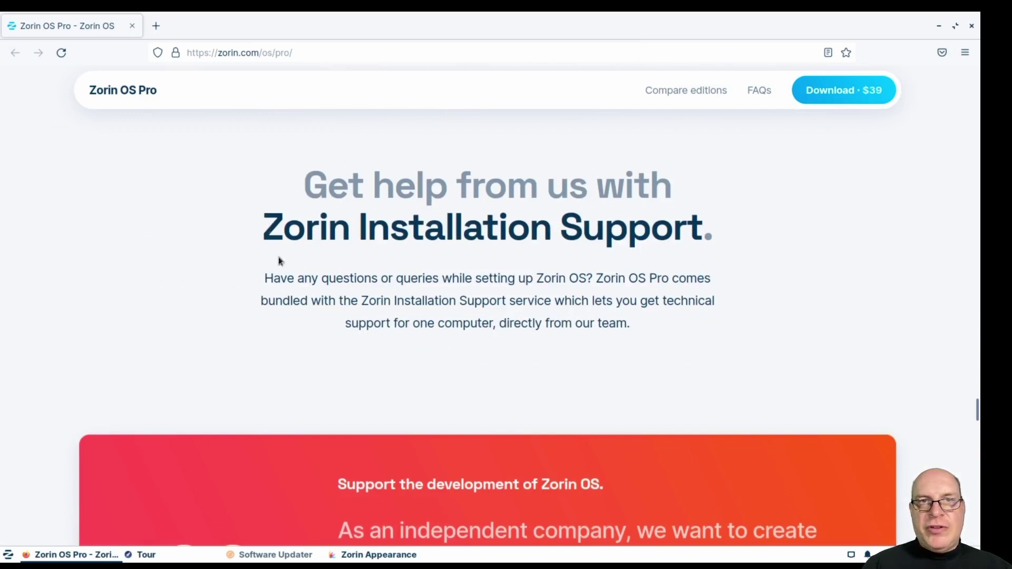
left_click_drag(266, 280, 593, 282)
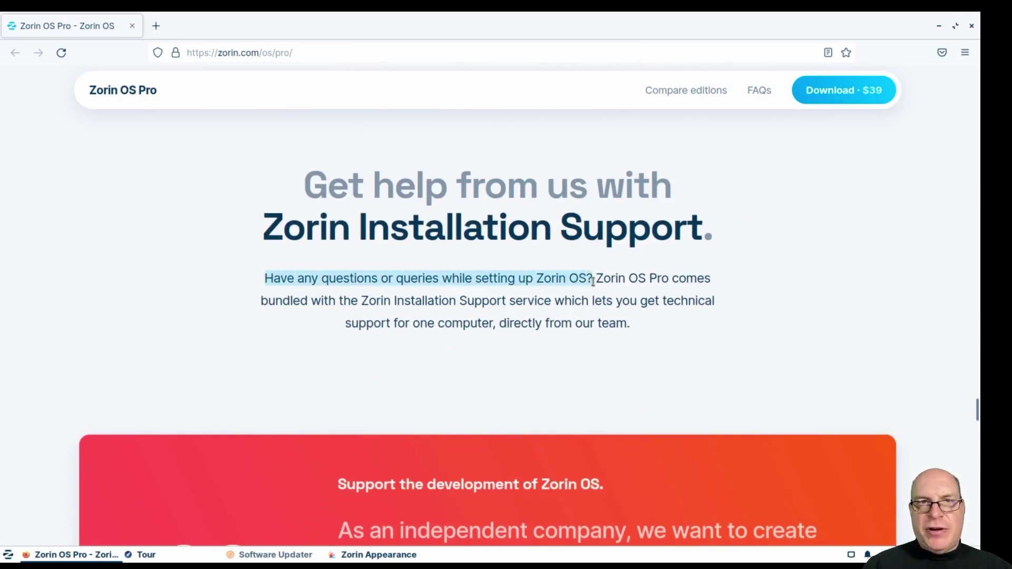
left_click_drag(362, 301, 551, 301)
left_click(778, 327)
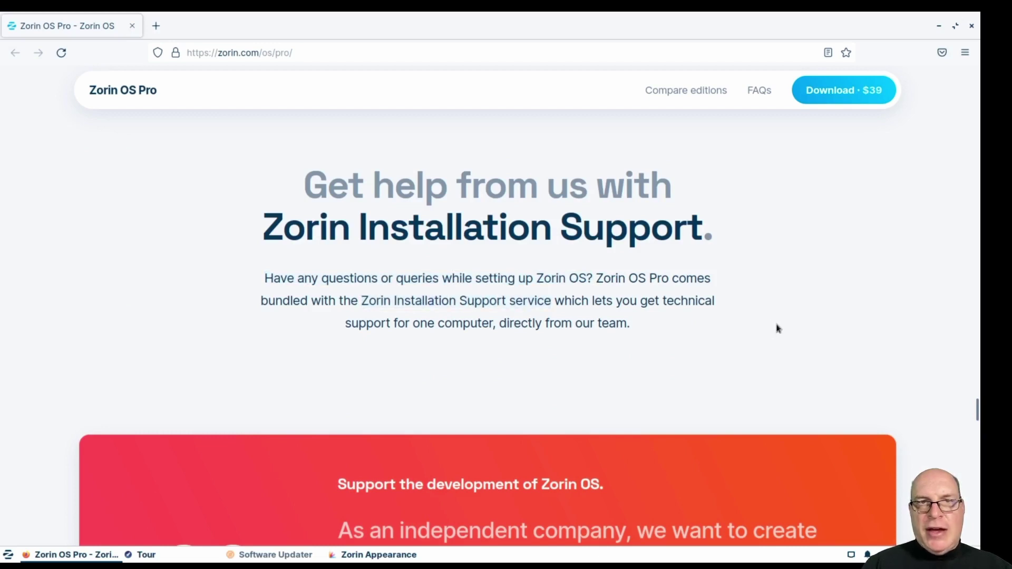
double_click(423, 321)
left_click(835, 329)
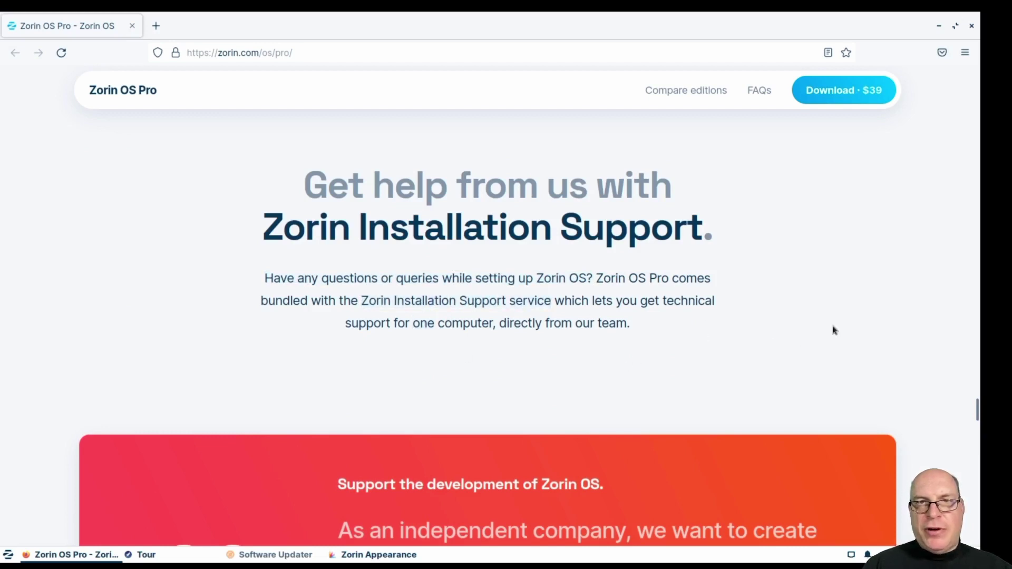
scroll(836, 328, "down", 5)
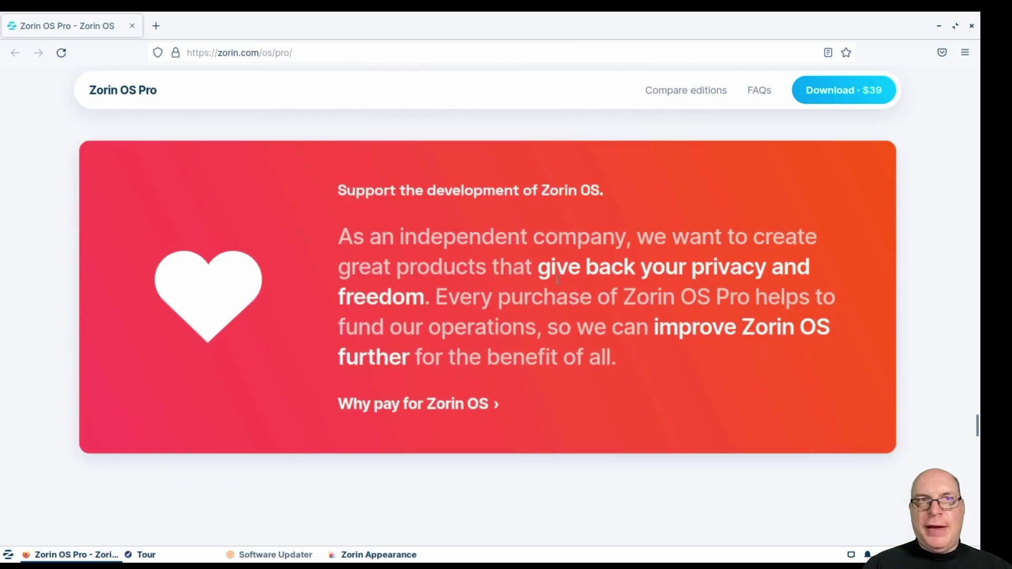
left_click_drag(533, 271, 433, 299)
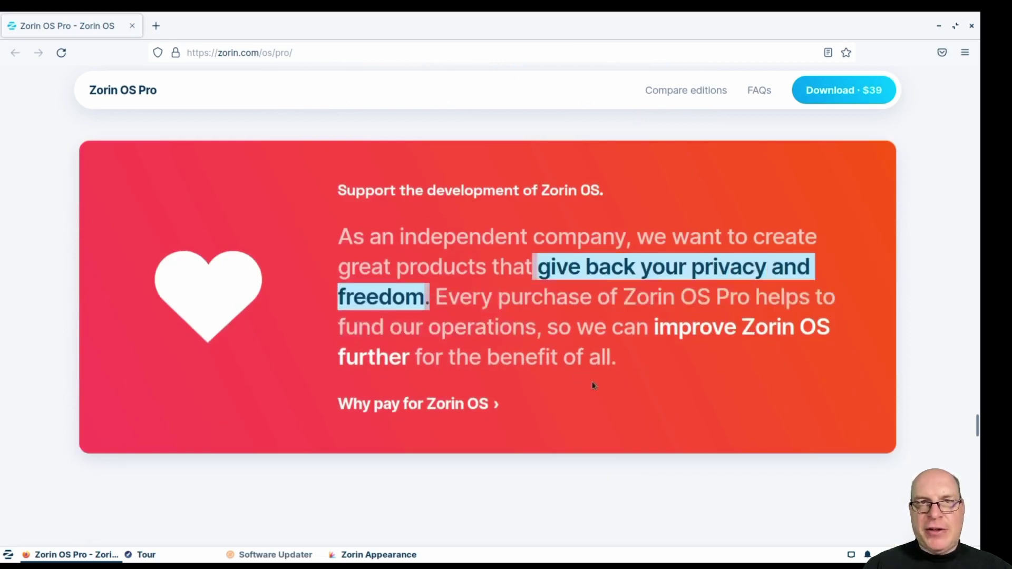
scroll(592, 385, "down", 3)
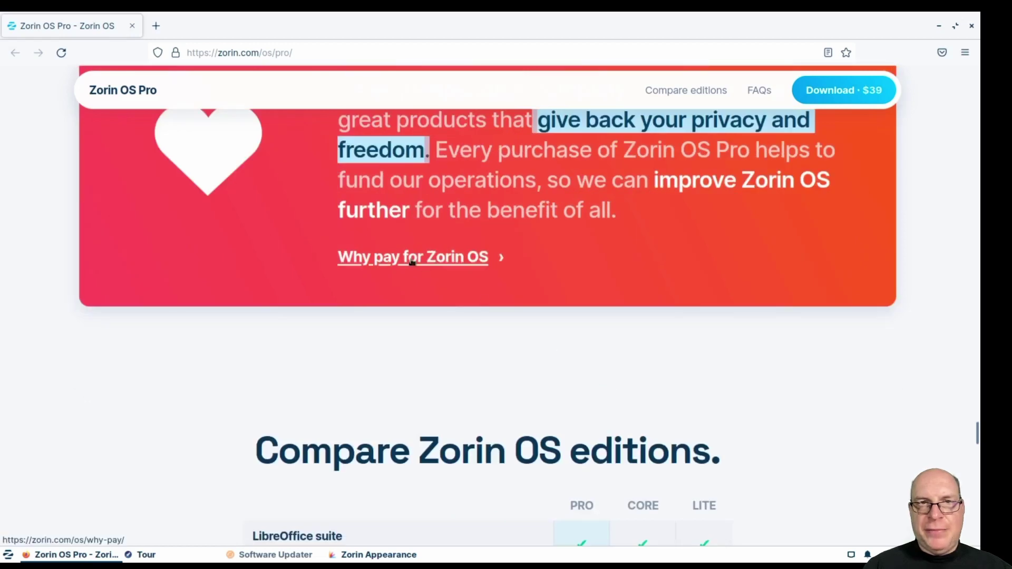
Open the 'Why pay for Zorin OS' page in a new tab and highlight 'Open Source software'.
left_click(411, 262)
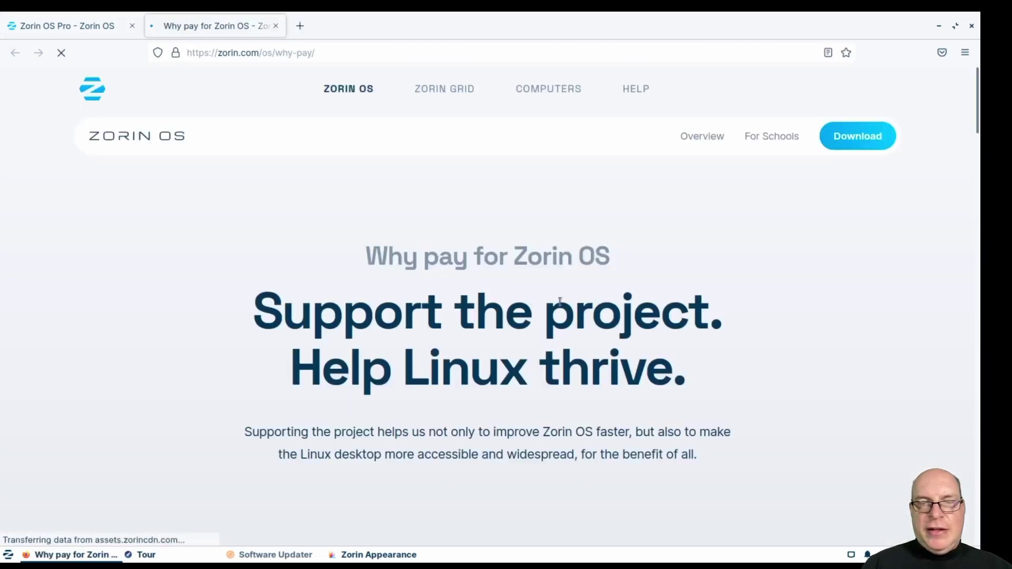
scroll(777, 367, "down", 4)
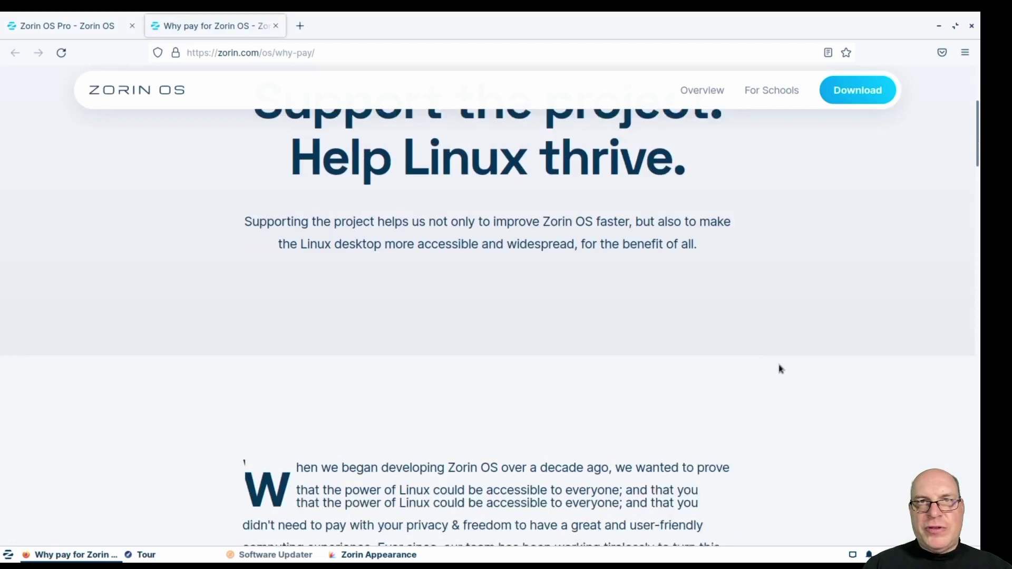
scroll(582, 262, "down", 3)
scroll(747, 323, "down", 3)
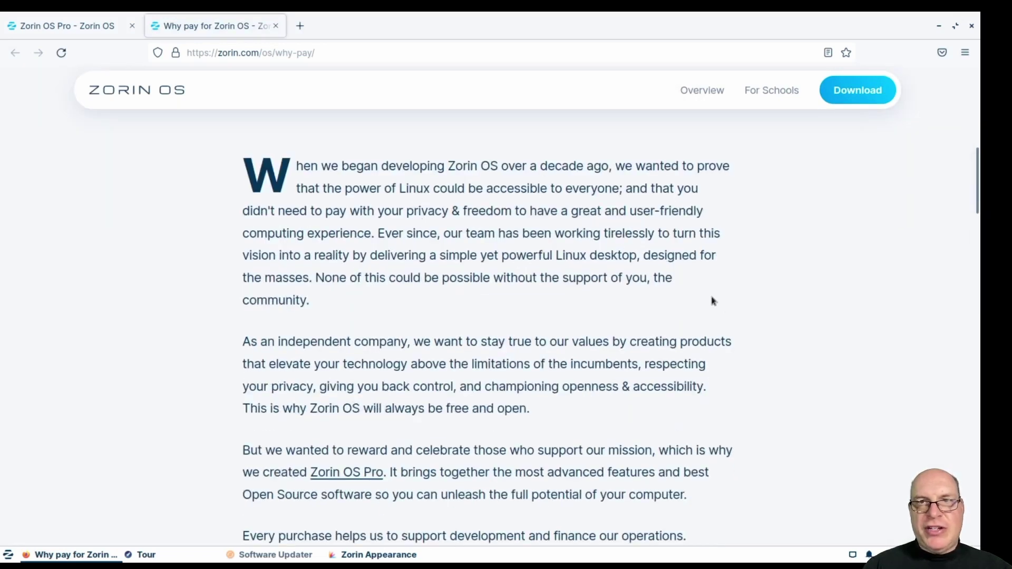
scroll(758, 314, "down", 3)
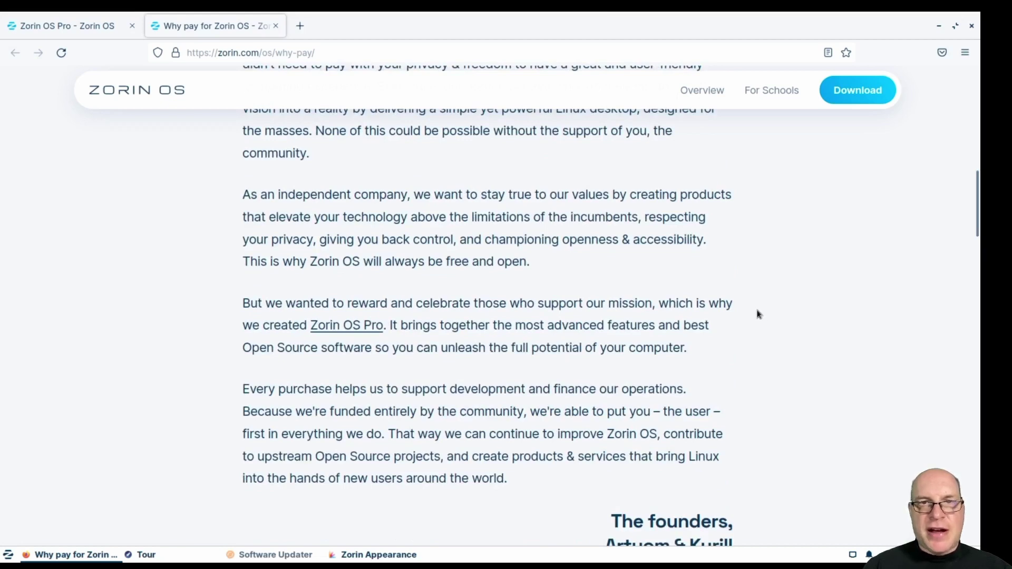
scroll(758, 314, "down", 3)
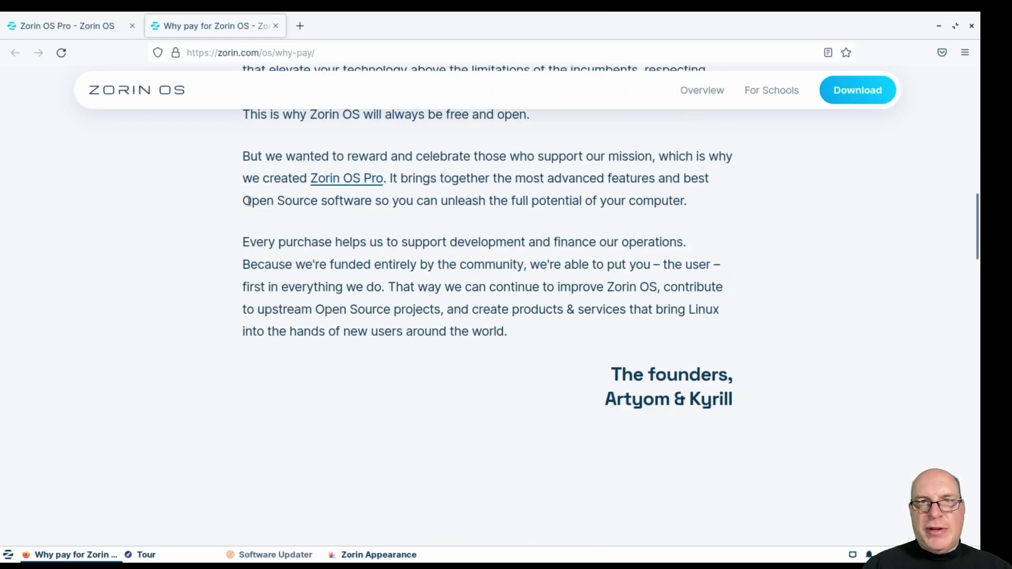
left_click_drag(242, 203, 372, 202)
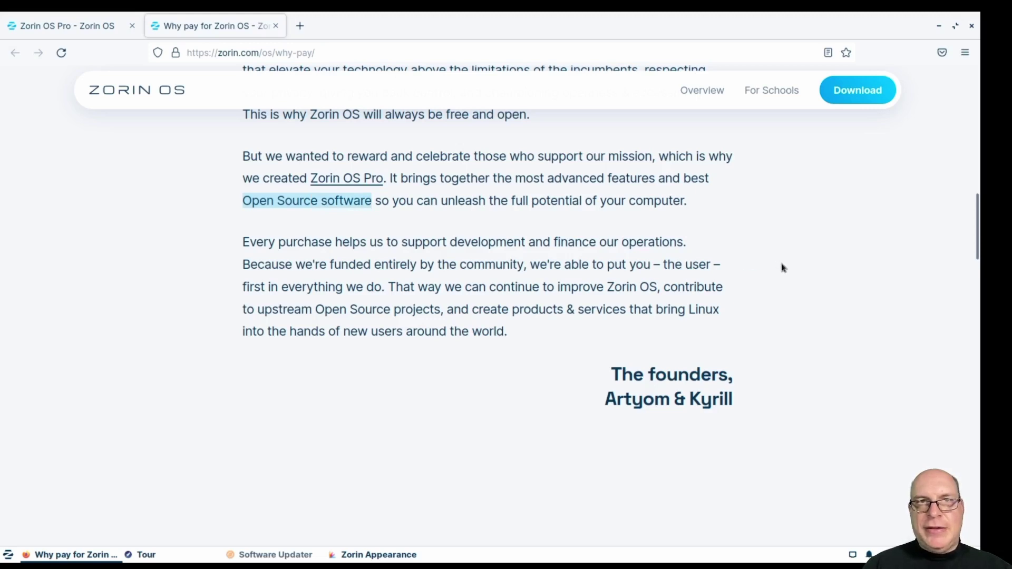
Scroll through the rest of the page down to the footer.
scroll(843, 292, "down", 3)
scroll(847, 303, "down", 8)
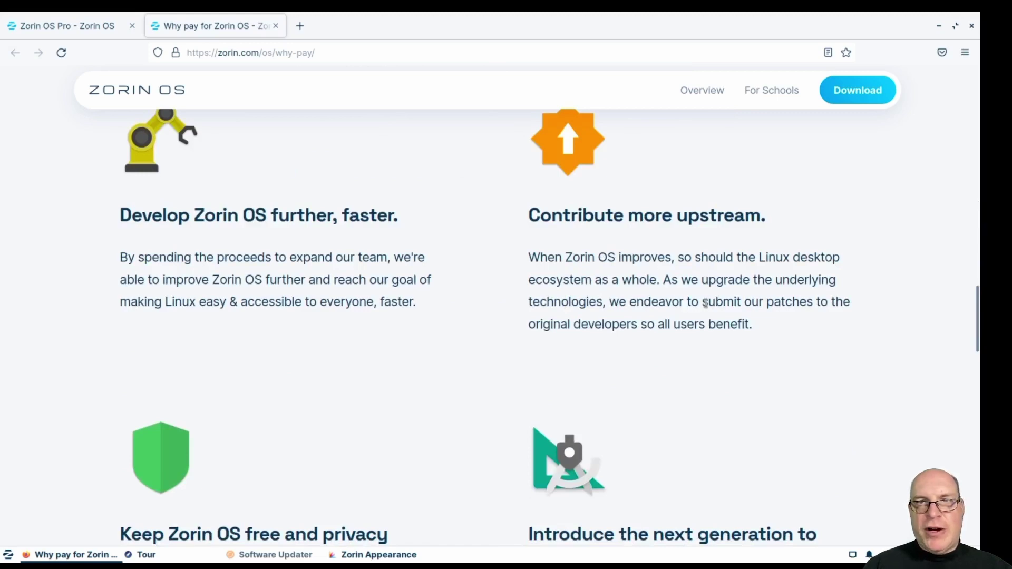
scroll(825, 319, "down", 5)
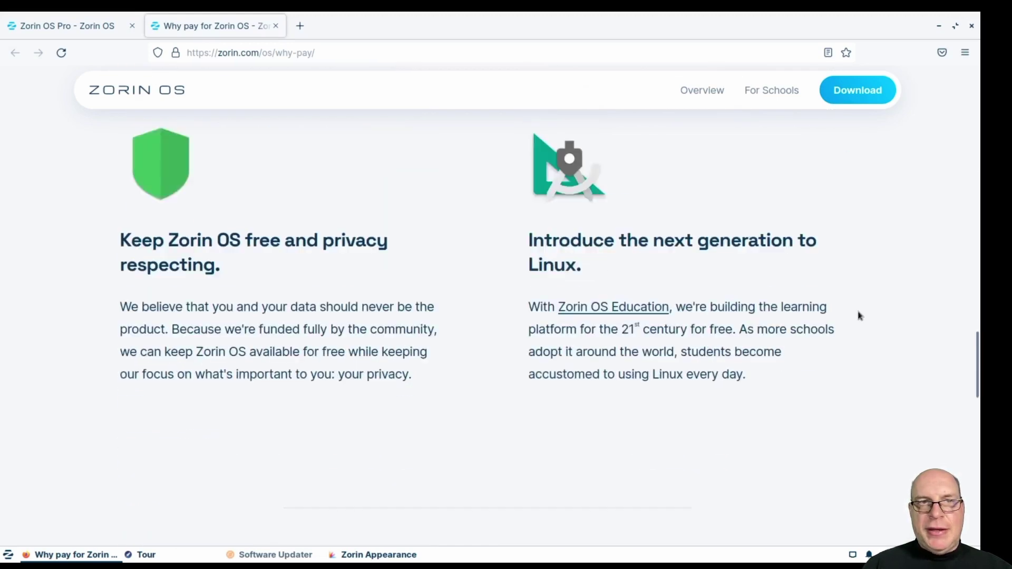
scroll(860, 317, "down", 2)
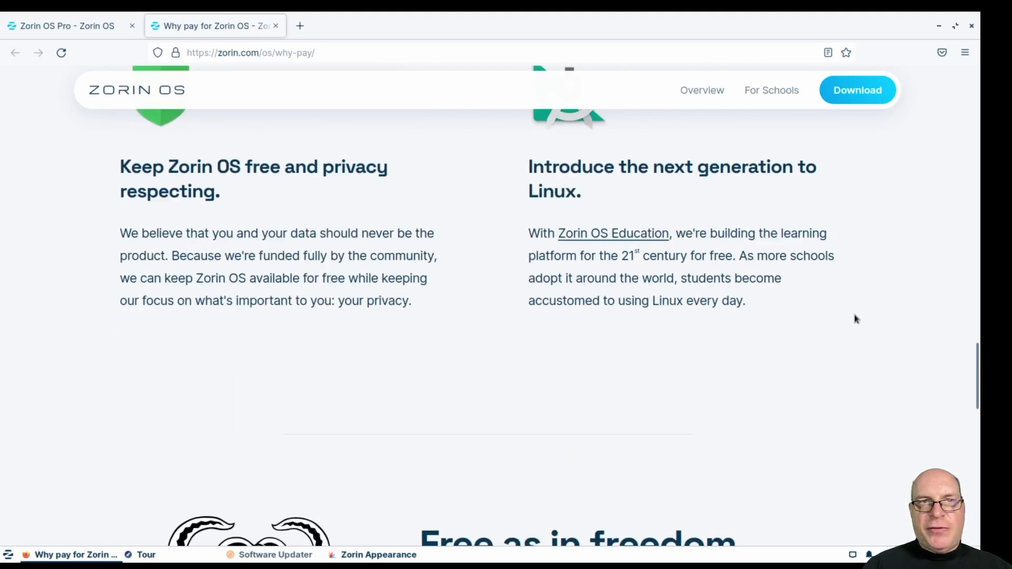
scroll(854, 318, "down", 2)
scroll(619, 316, "down", 6)
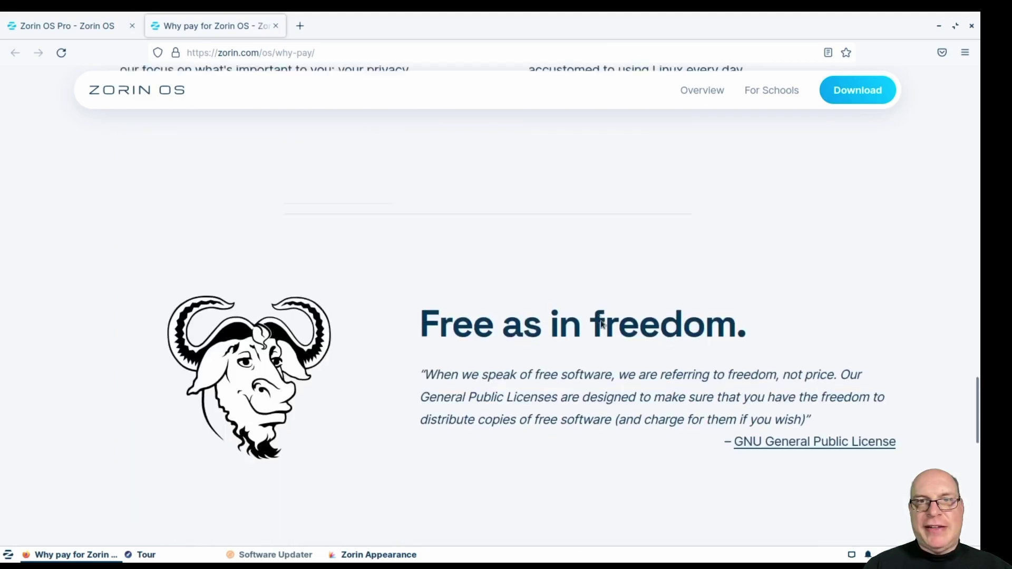
scroll(800, 433, "down", 8)
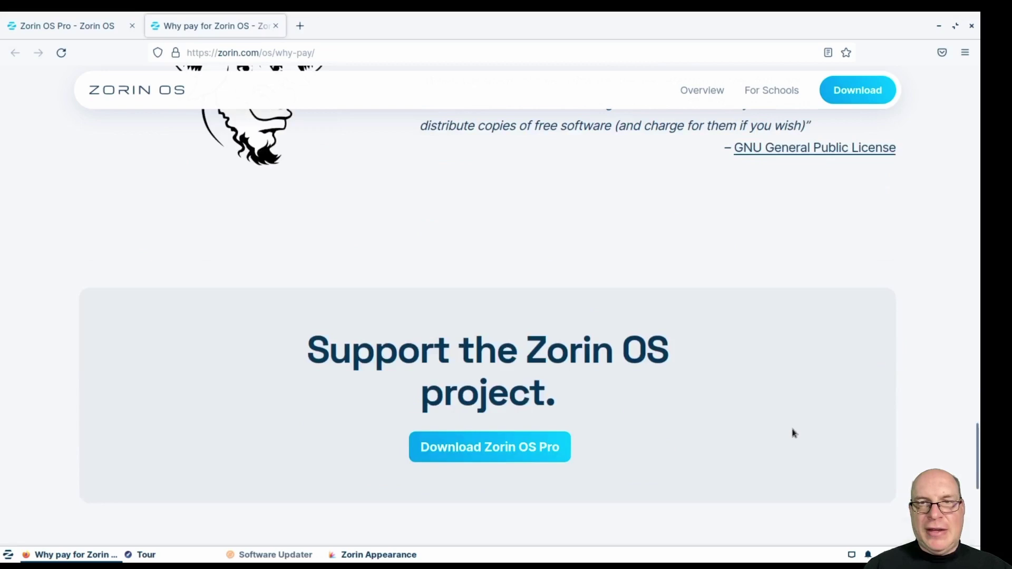
scroll(706, 384, "down", 4)
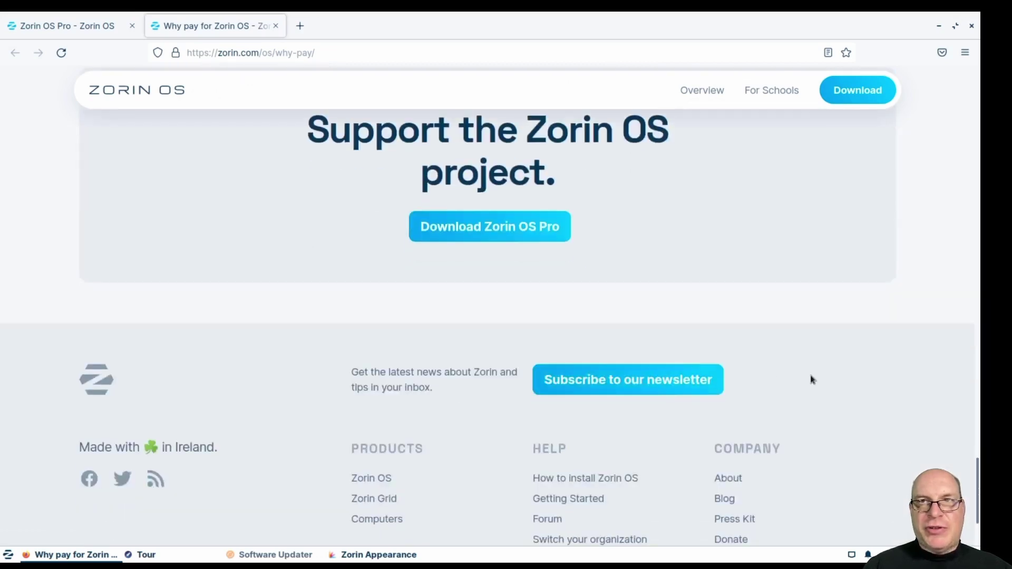
scroll(812, 380, "down", 4)
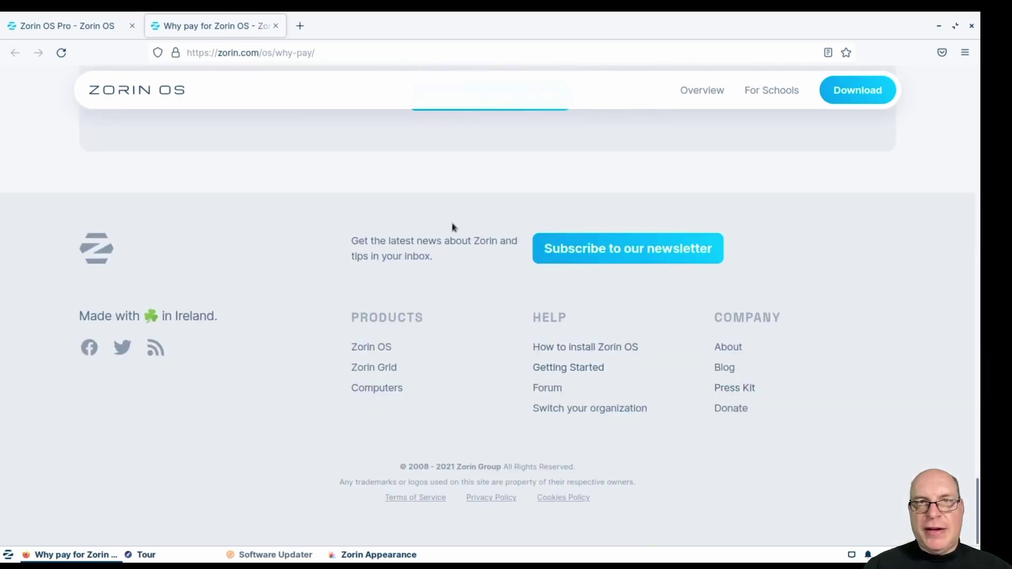
Close Firefox, choose the icon-only taskbar layout, and show the Other theme options.
left_click(963, 31)
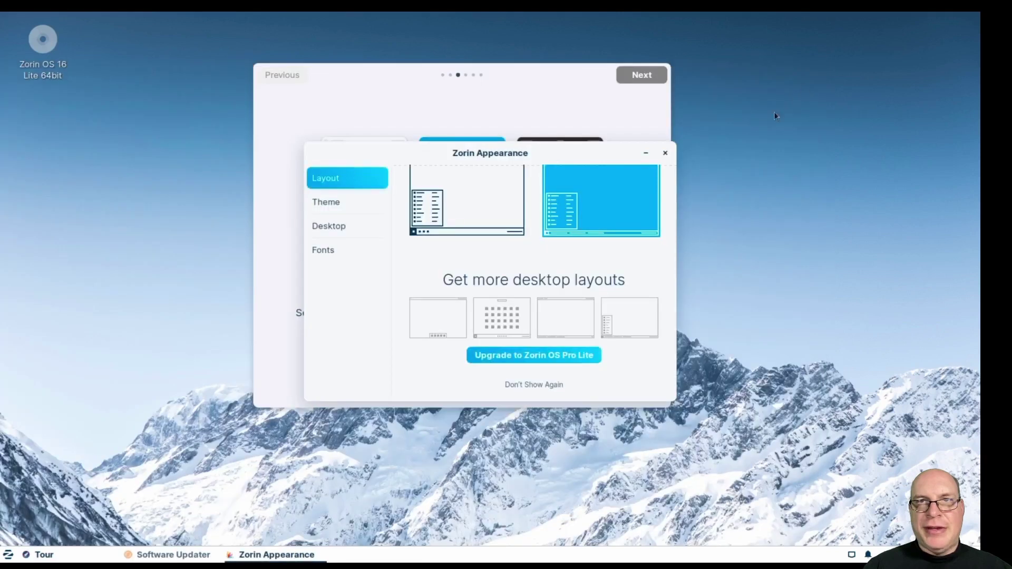
left_click(444, 208)
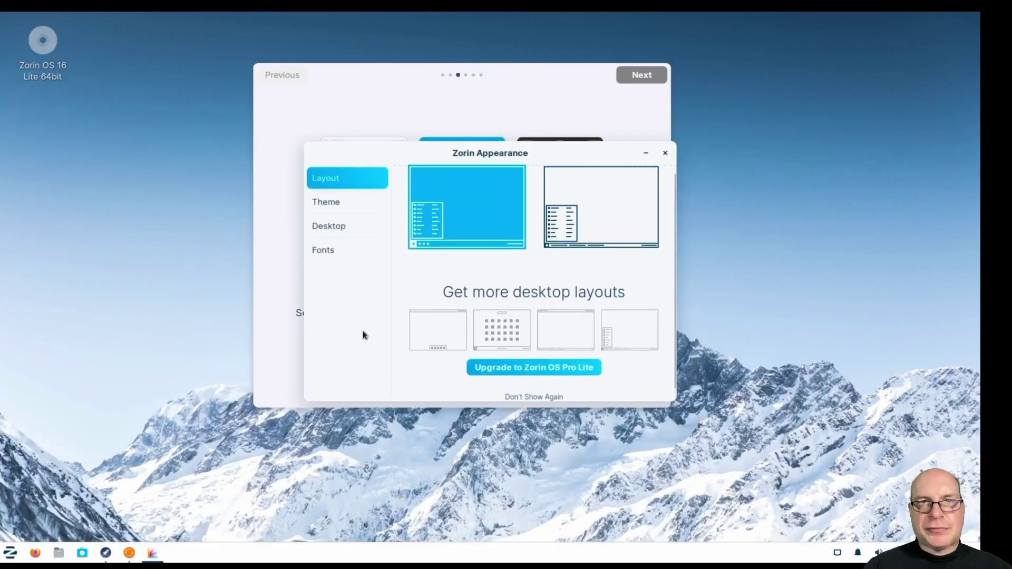
left_click(323, 206)
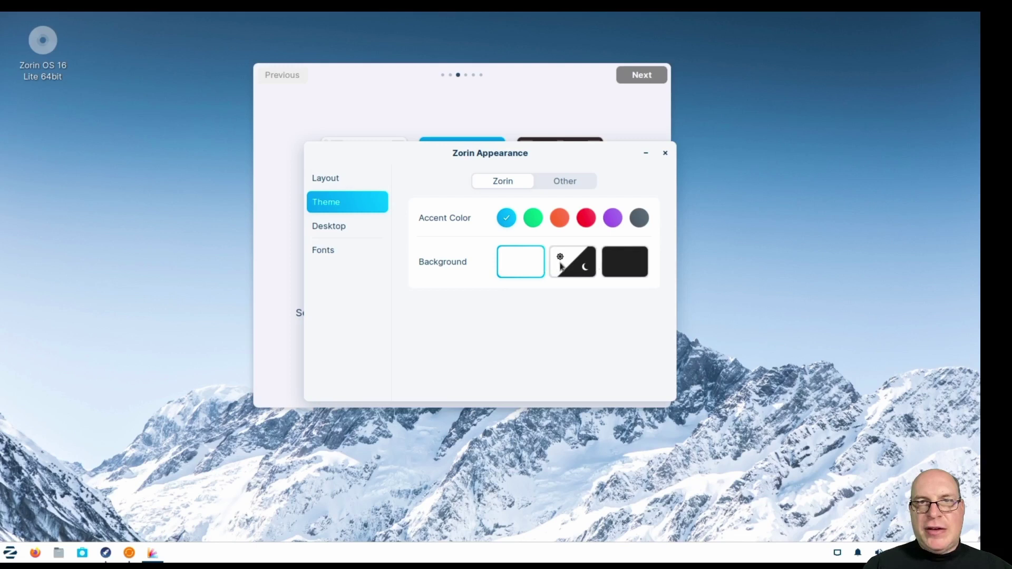
left_click(563, 182)
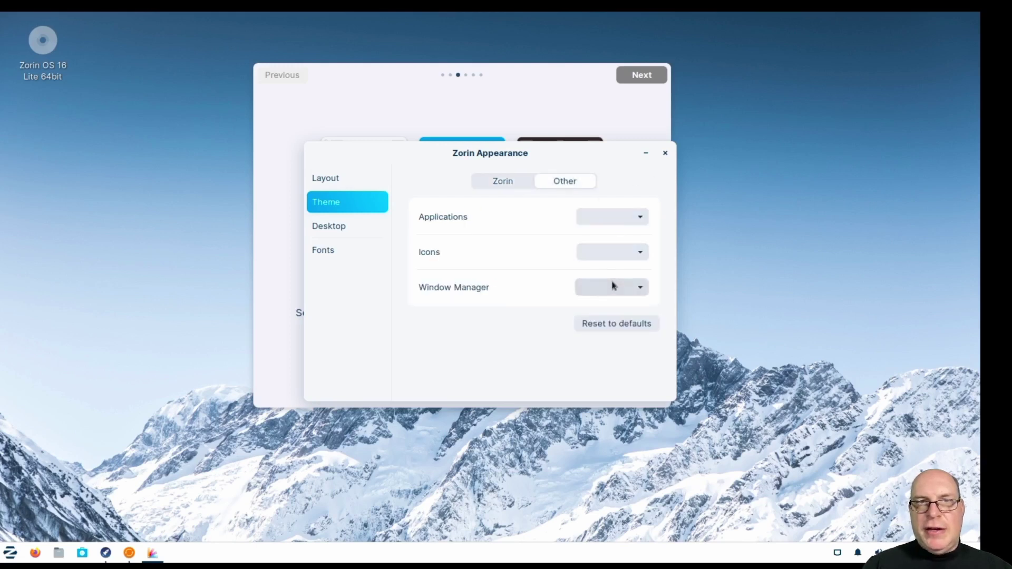
Look through the Applications, Icons and Window Manager theme lists without choosing any.
left_click(644, 217)
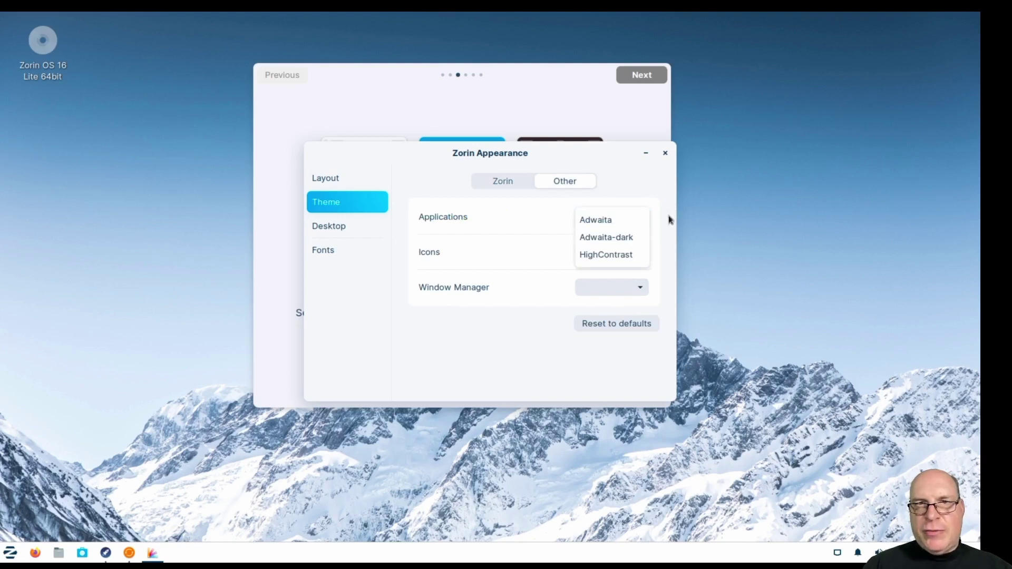
left_click(666, 232)
left_click(640, 252)
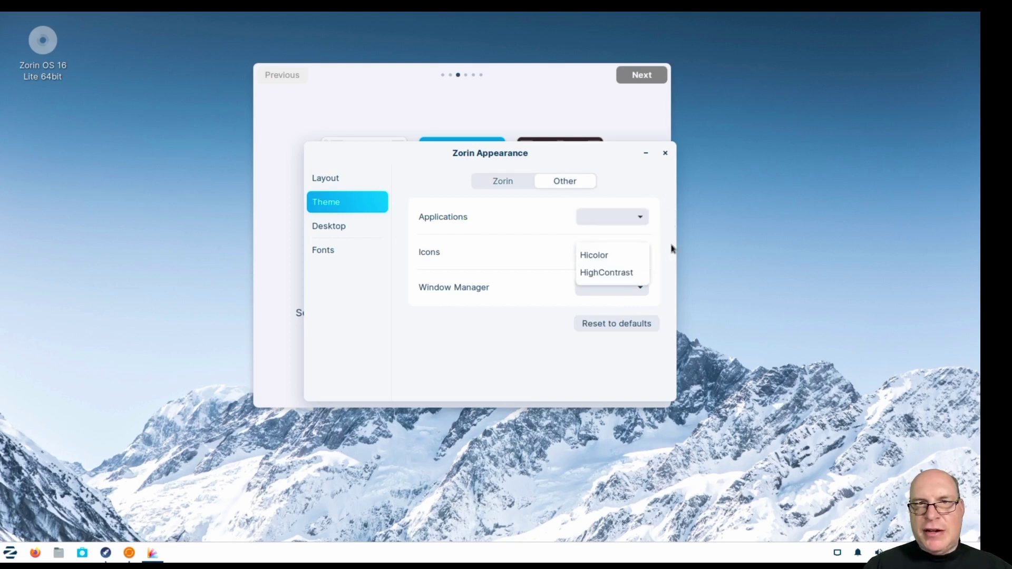
left_click(668, 251)
left_click(641, 287)
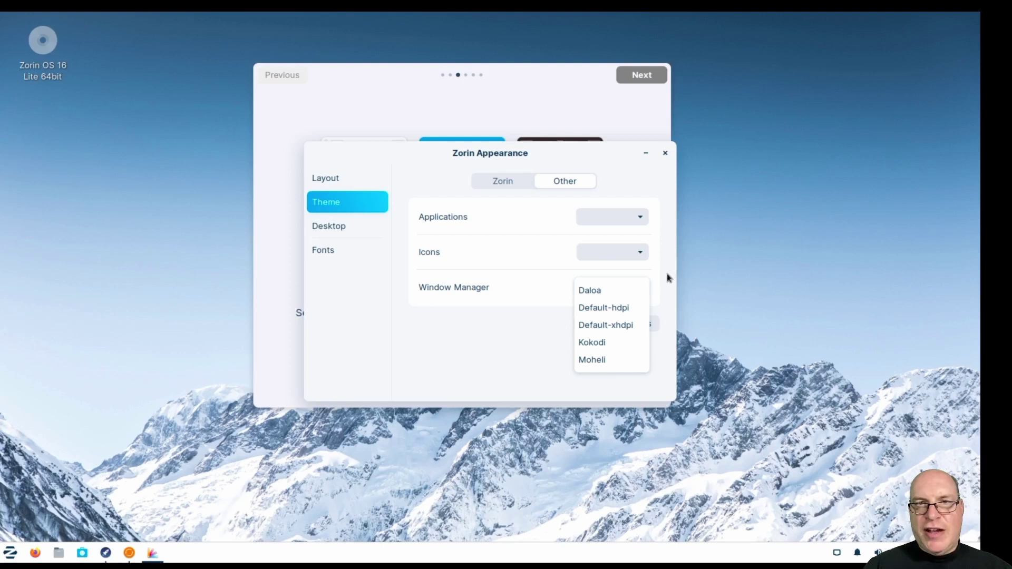
left_click(667, 274)
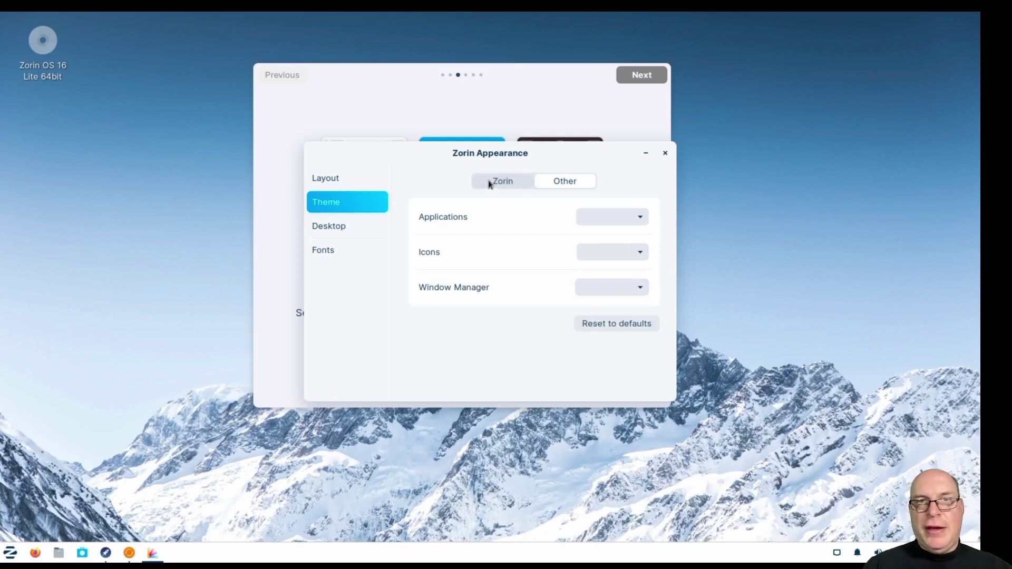
Tick the Home, Trash and File System desktop icons, view Fonts, then close Zorin Appearance.
left_click(318, 228)
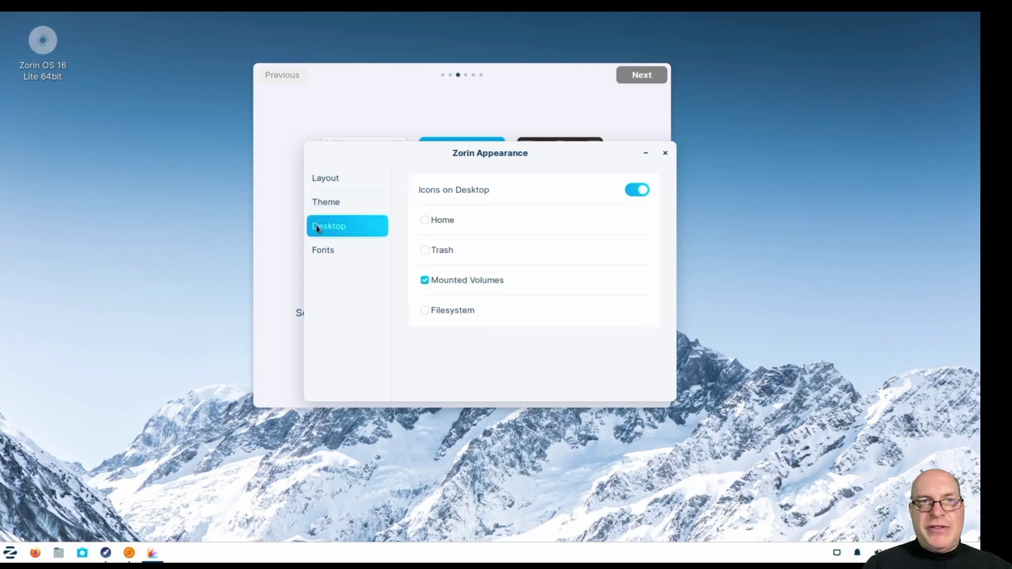
left_click(425, 221)
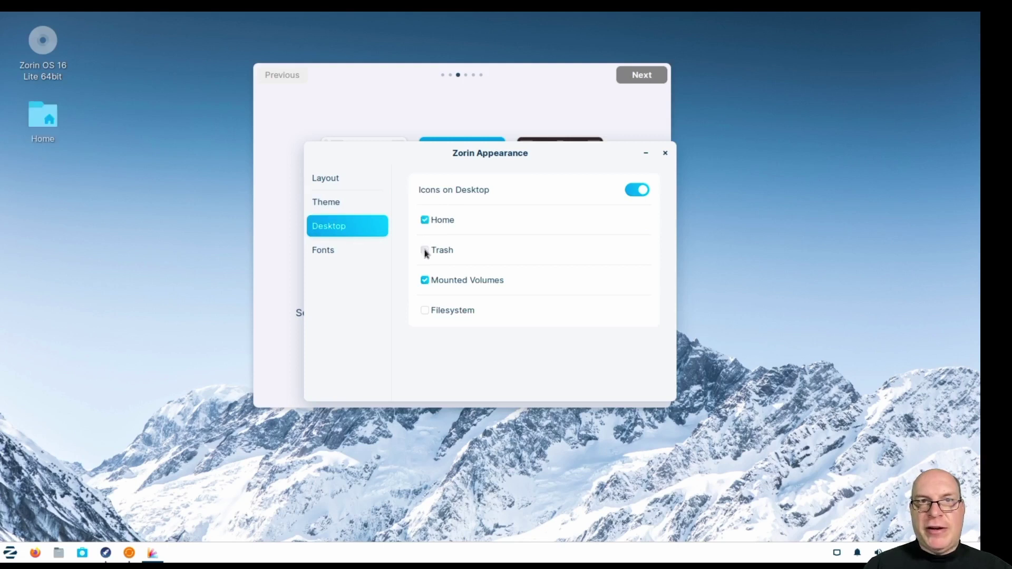
left_click(425, 250)
left_click(426, 311)
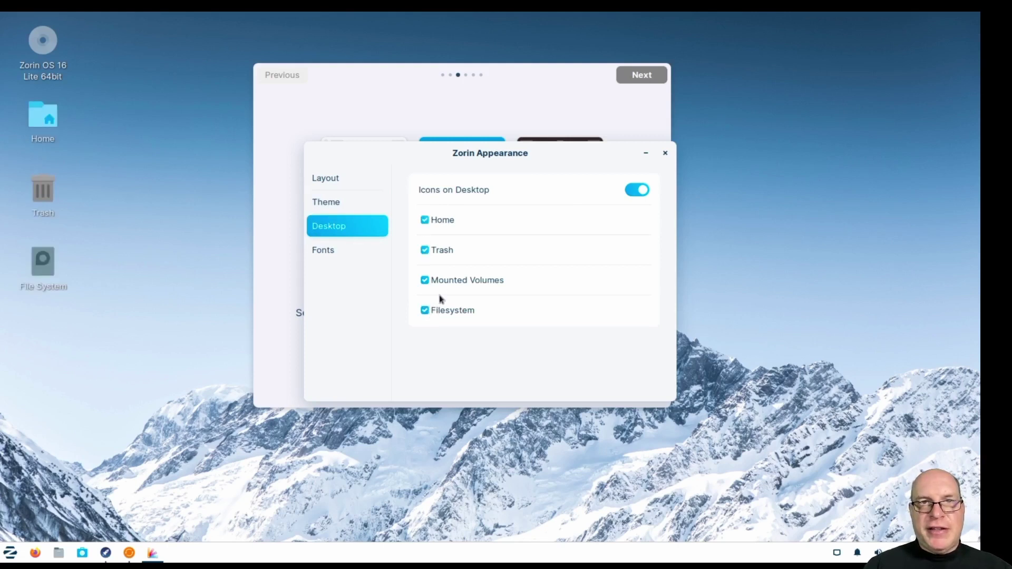
left_click(333, 252)
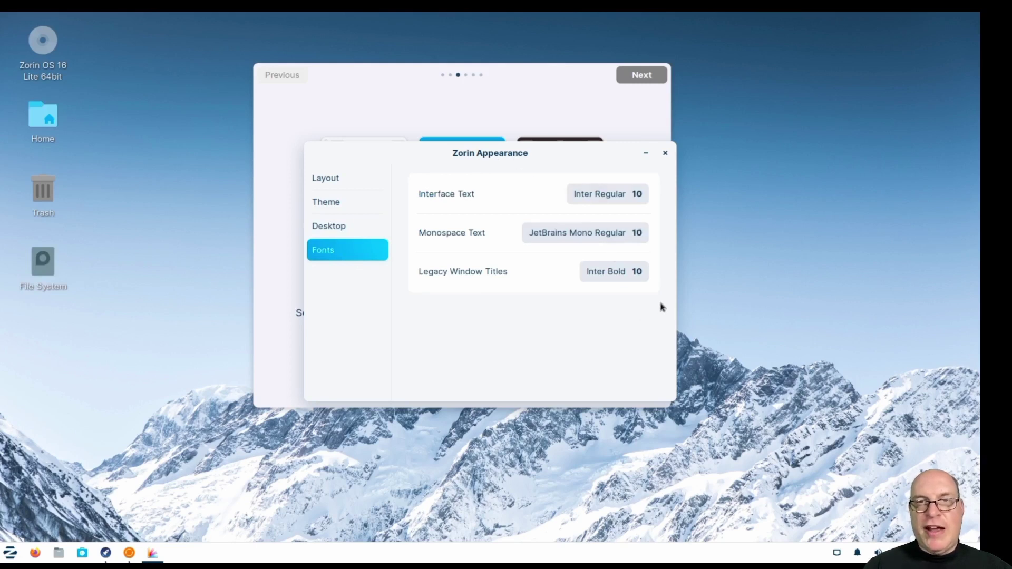
left_click(666, 153)
Advance the welcome tour to its Software page and launch Software from there.
left_click(637, 75)
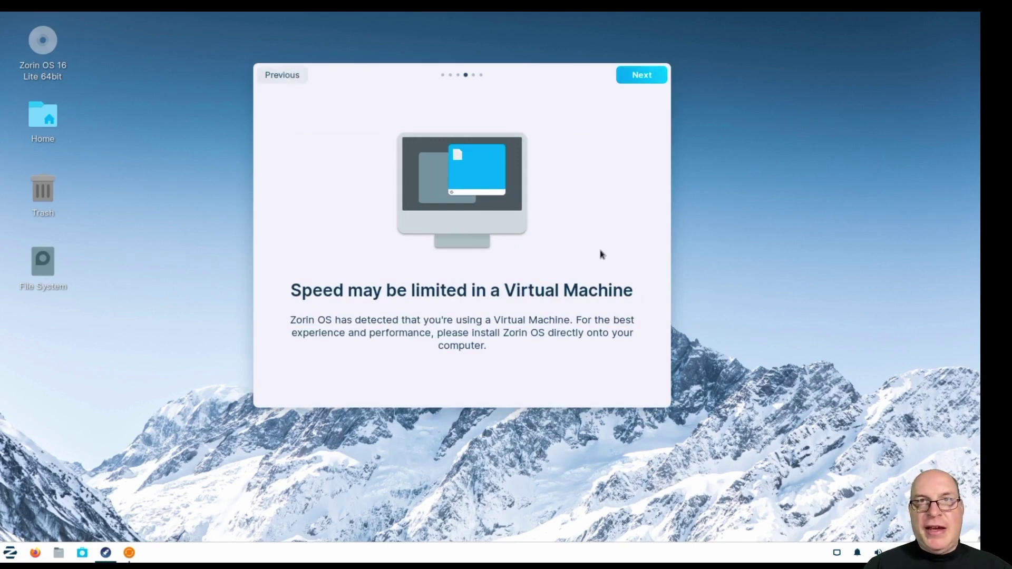
left_click_drag(601, 254, 350, 258)
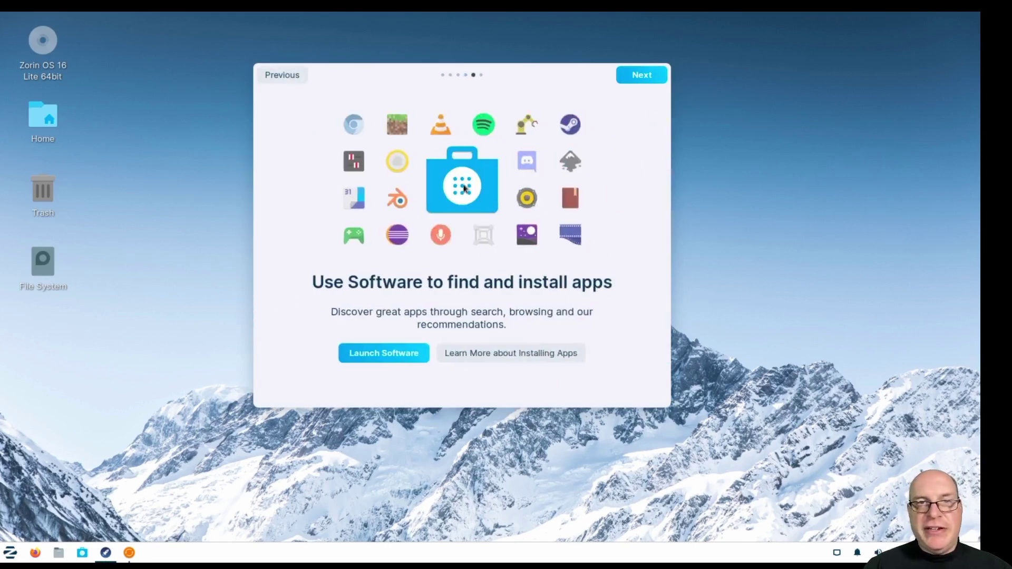
left_click(383, 358)
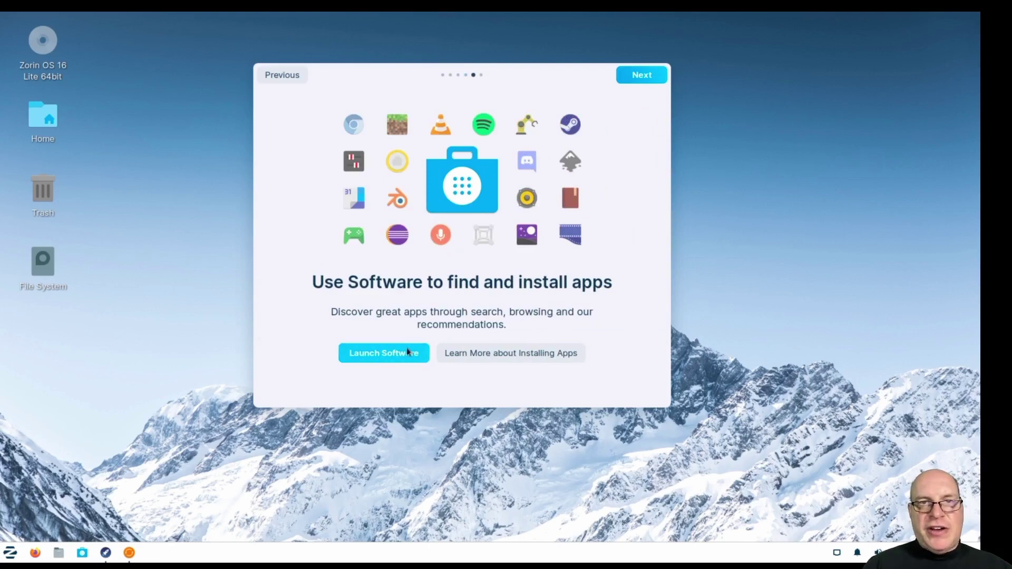
left_click(407, 351)
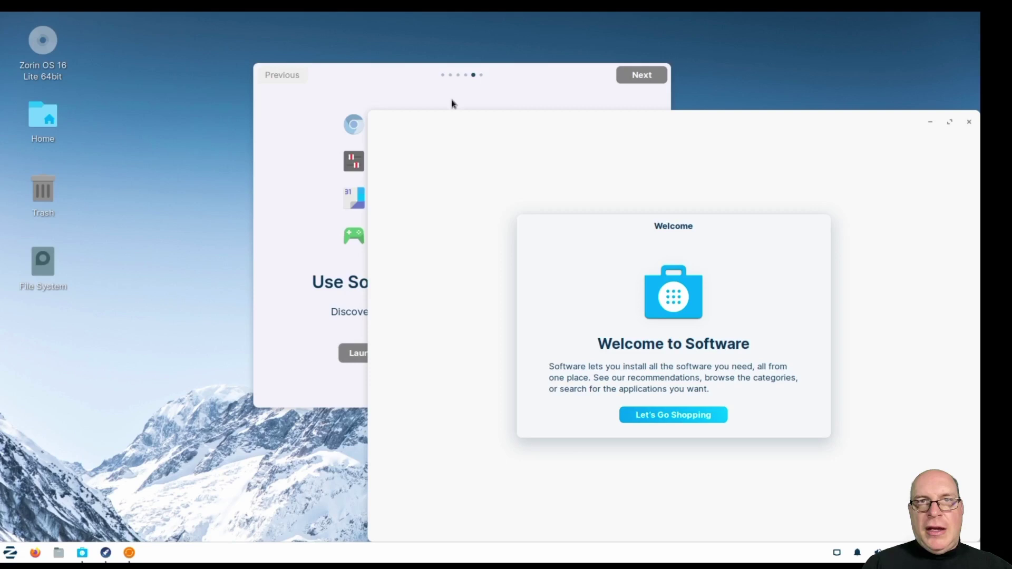
Start Software with Let's Go Shopping, reposition its window, and scroll the Explore page.
left_click(653, 412)
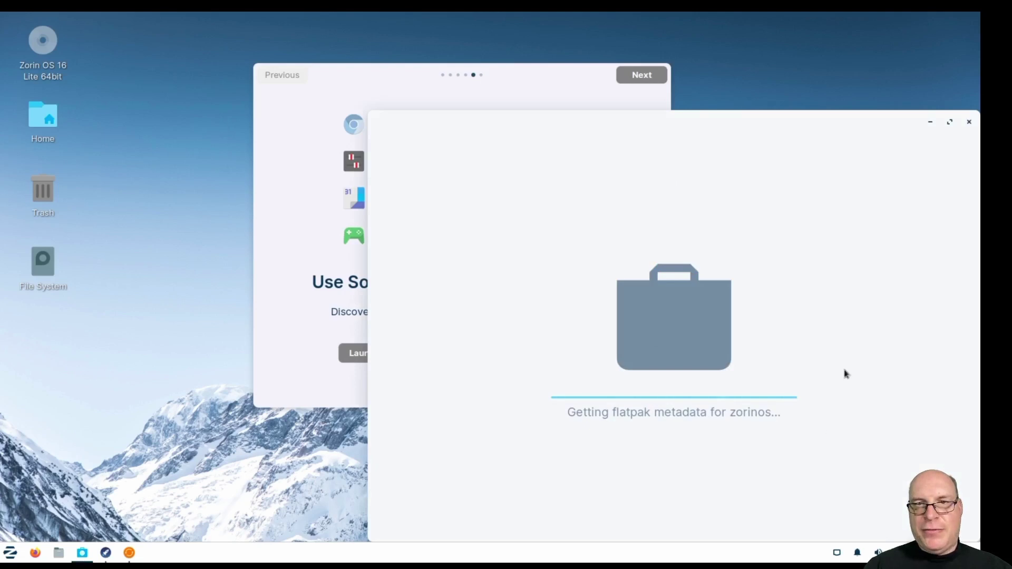
left_click_drag(714, 122, 488, 50)
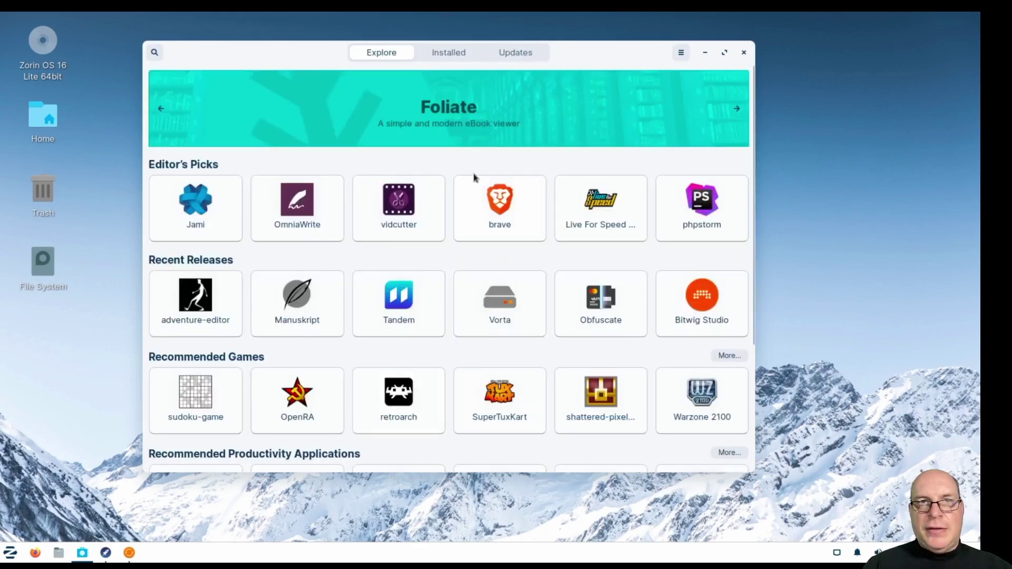
scroll(359, 267, "down", 5)
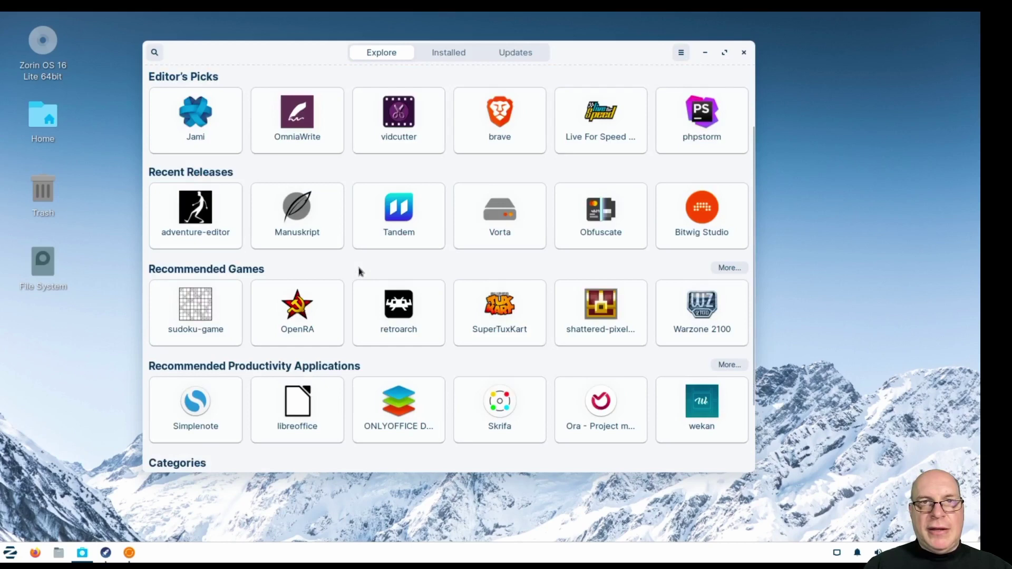
scroll(495, 267, "down", 1)
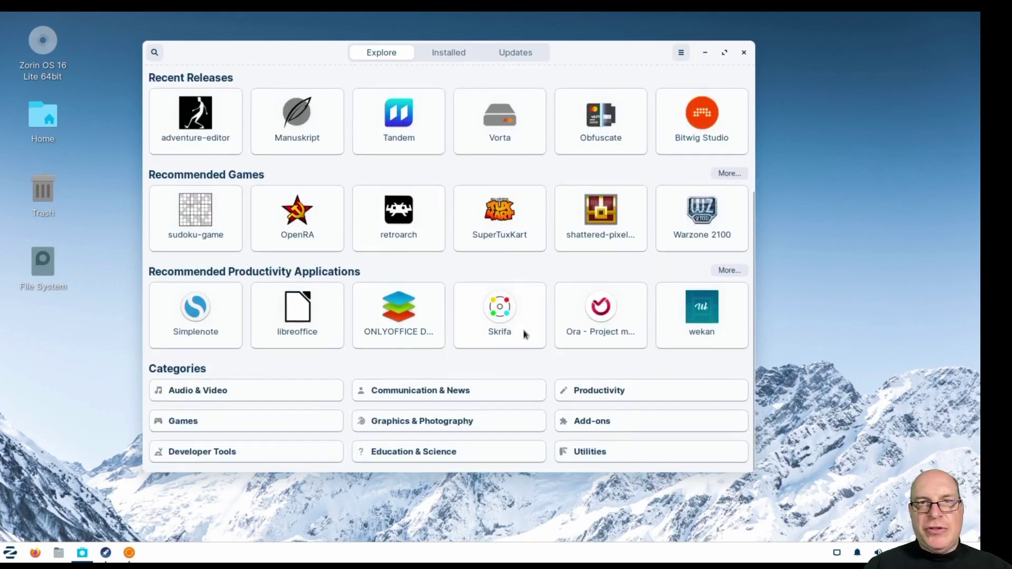
scroll(519, 328, "up", 5)
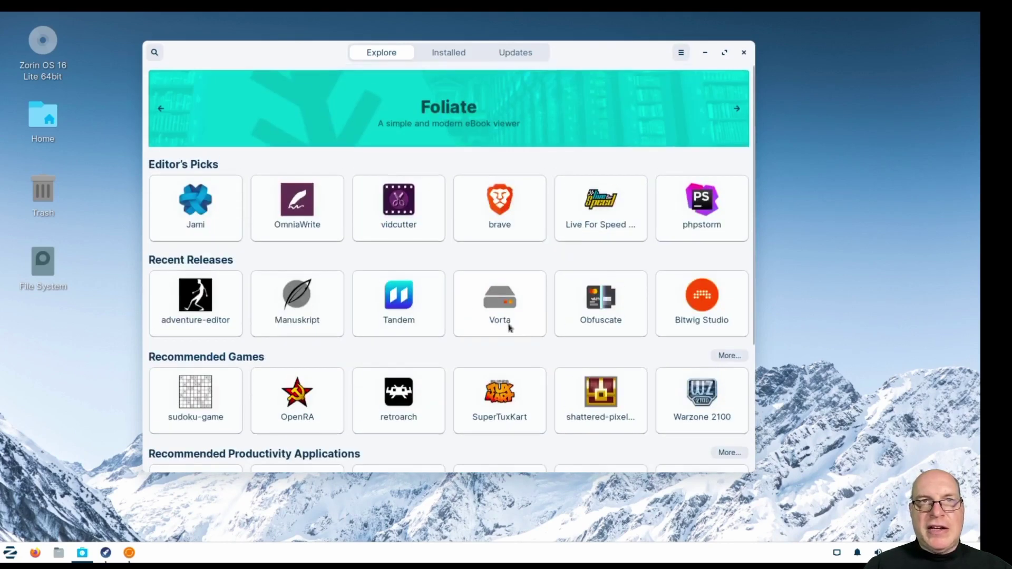
Return to the Installed tab and scroll through the installed apps and theme add-ons.
left_click(441, 55)
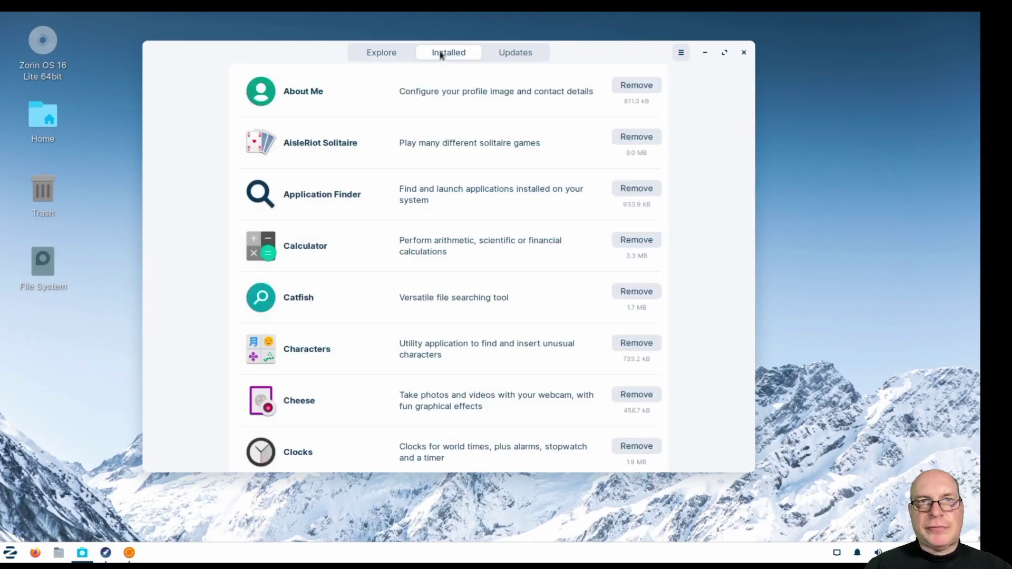
scroll(447, 258, "down", 6)
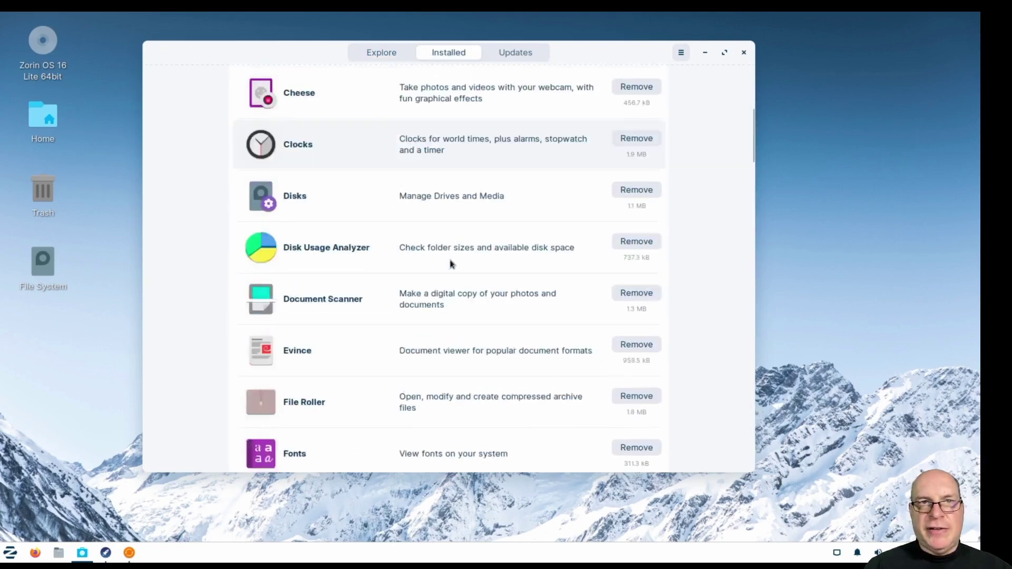
scroll(451, 264, "down", 10)
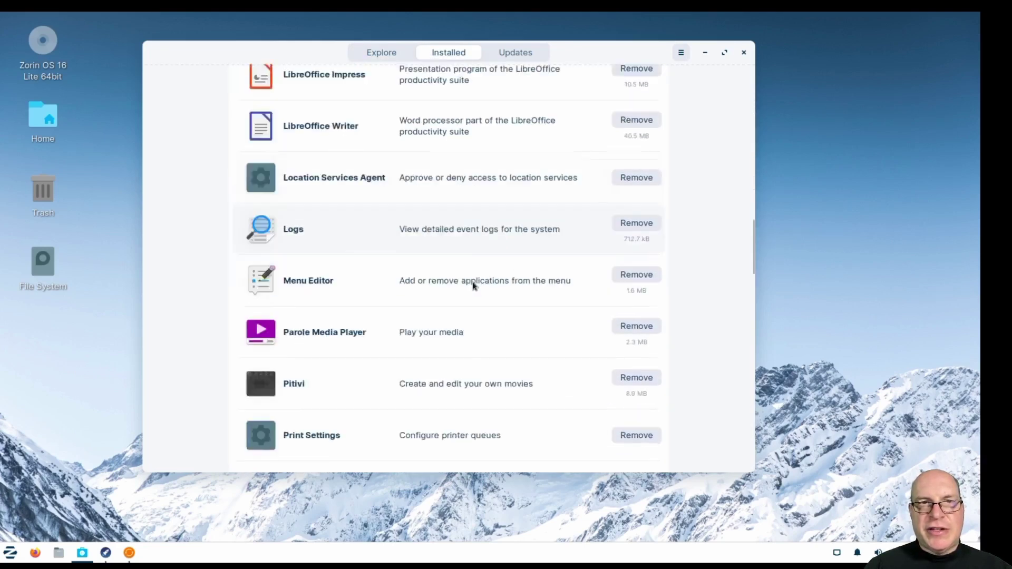
scroll(473, 286, "down", 12)
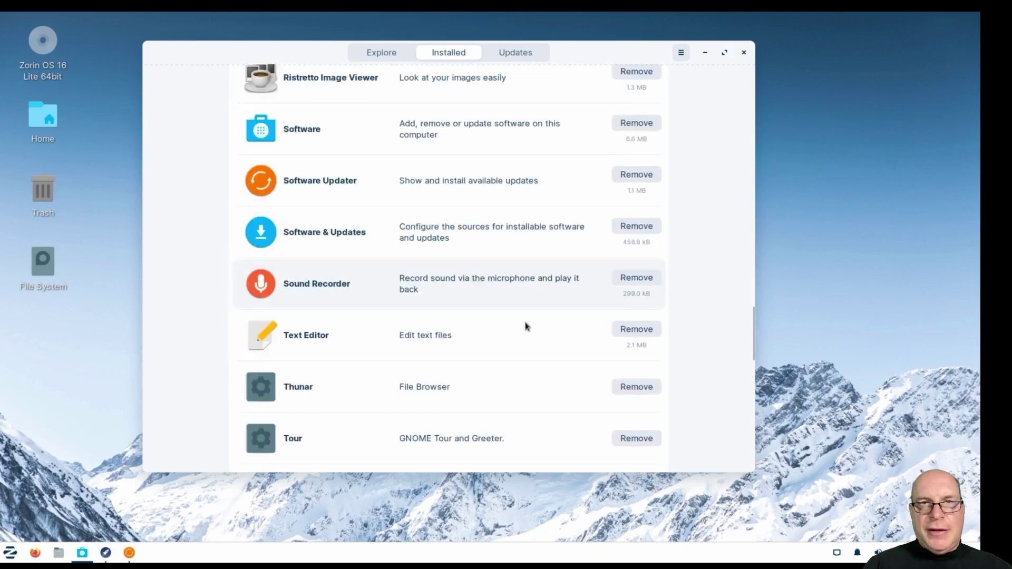
scroll(527, 327, "down", 10)
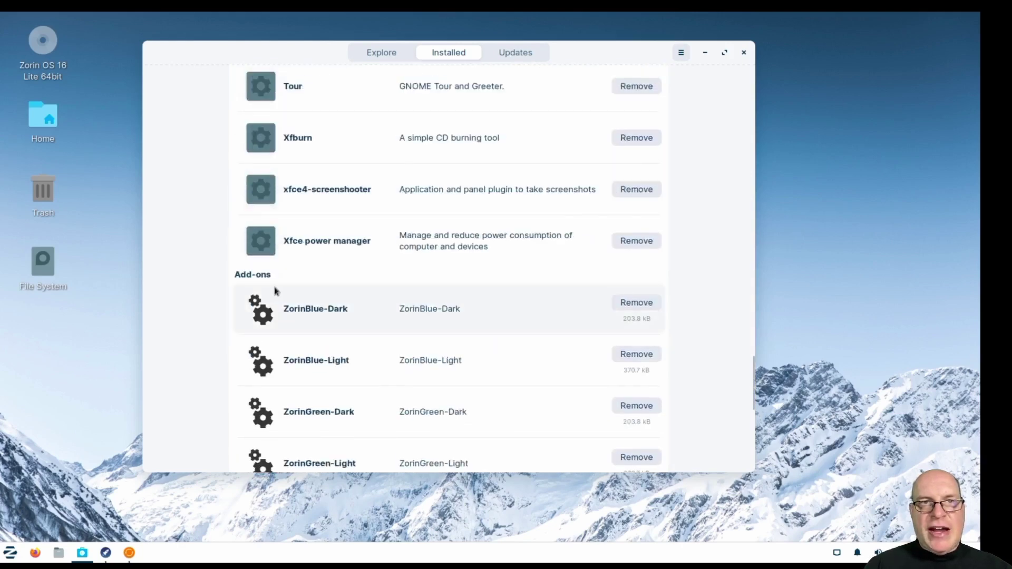
scroll(533, 332, "down", 5)
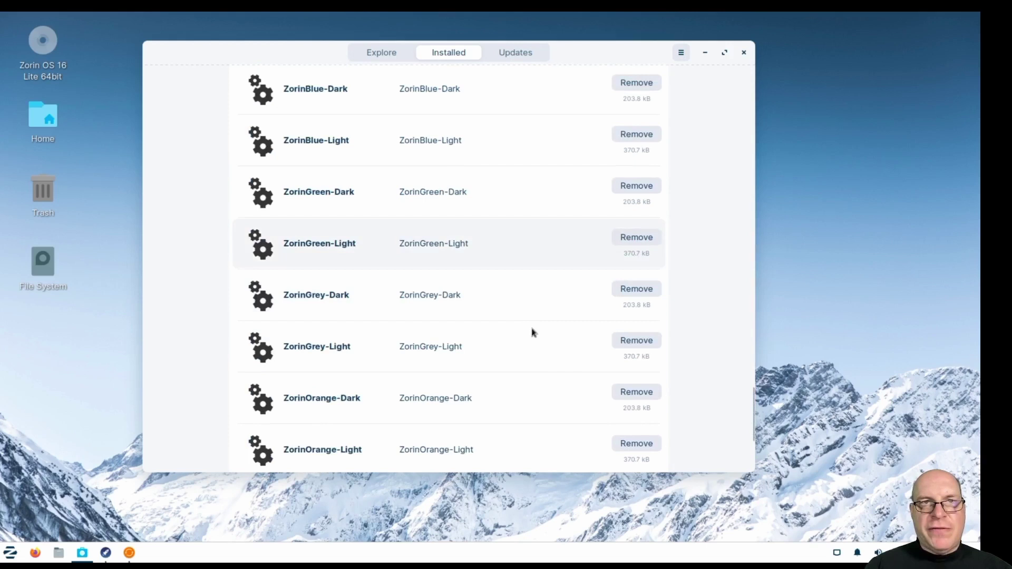
scroll(532, 333, "up", 2)
Open the ZorinBlue-Dark theme details and select 'flatpak' in its flatpak.zorinos.com source.
left_click(484, 181)
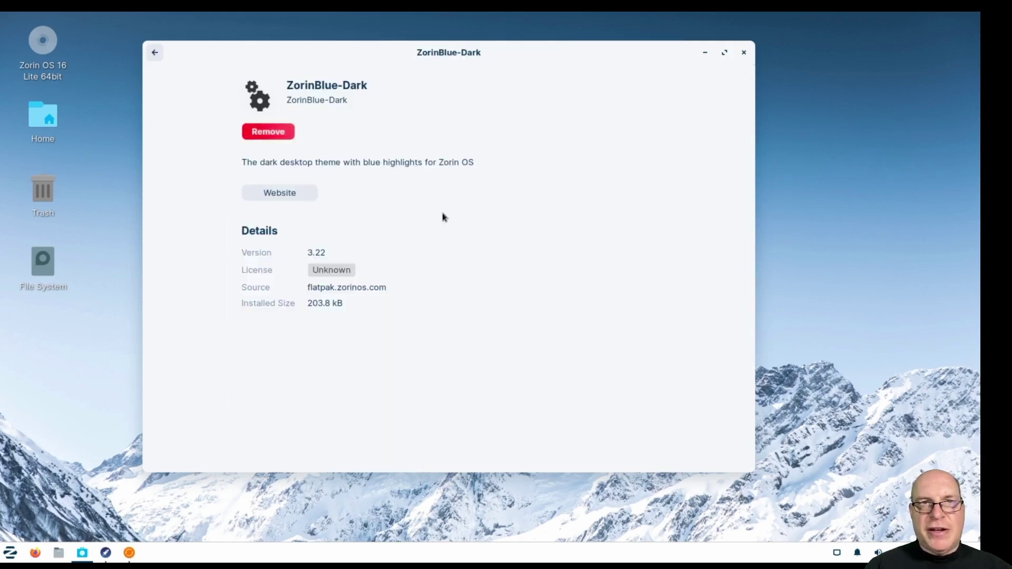
left_click_drag(308, 287, 379, 286)
left_click(372, 287)
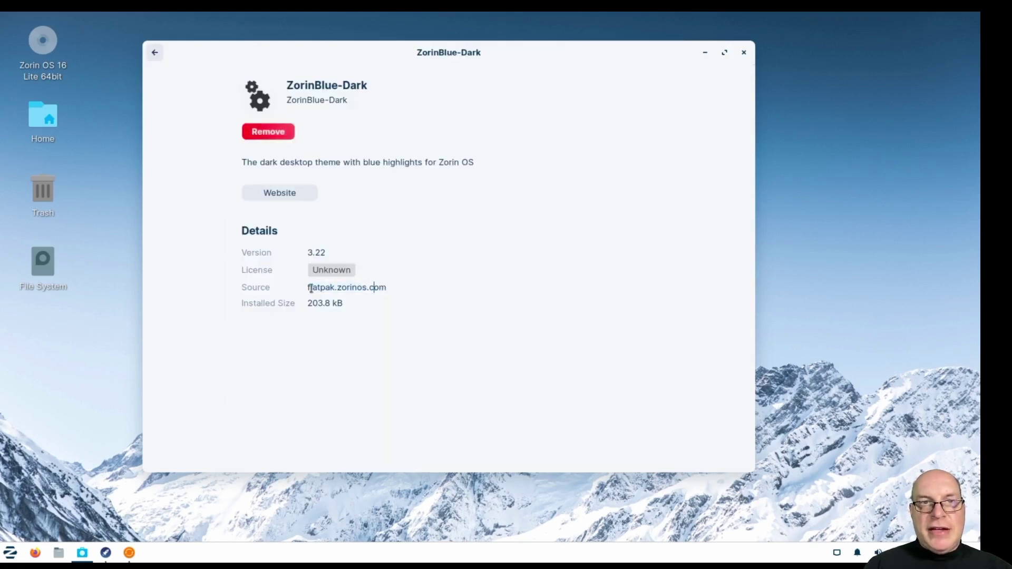
double_click(313, 287)
Go back to the installed list and scroll back up to its top.
left_click(155, 62)
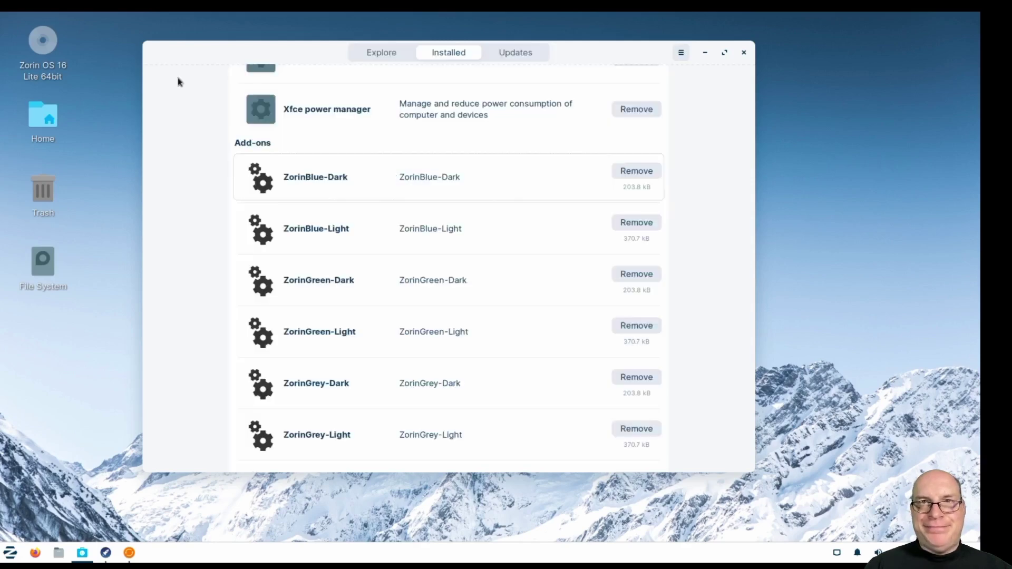
scroll(589, 343, "down", 3)
scroll(591, 342, "down", 2)
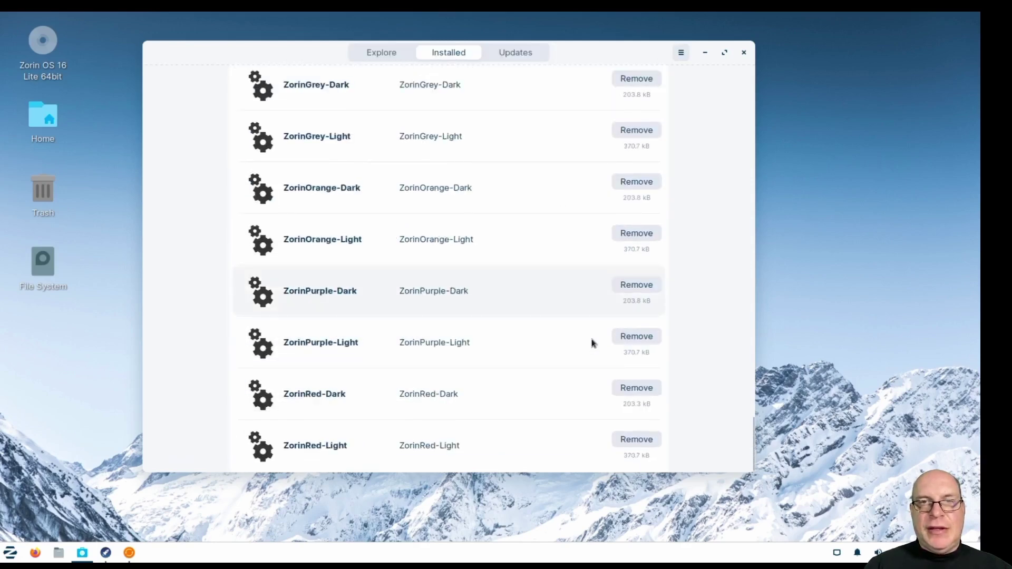
scroll(496, 335, "up", 2)
scroll(494, 337, "up", 6)
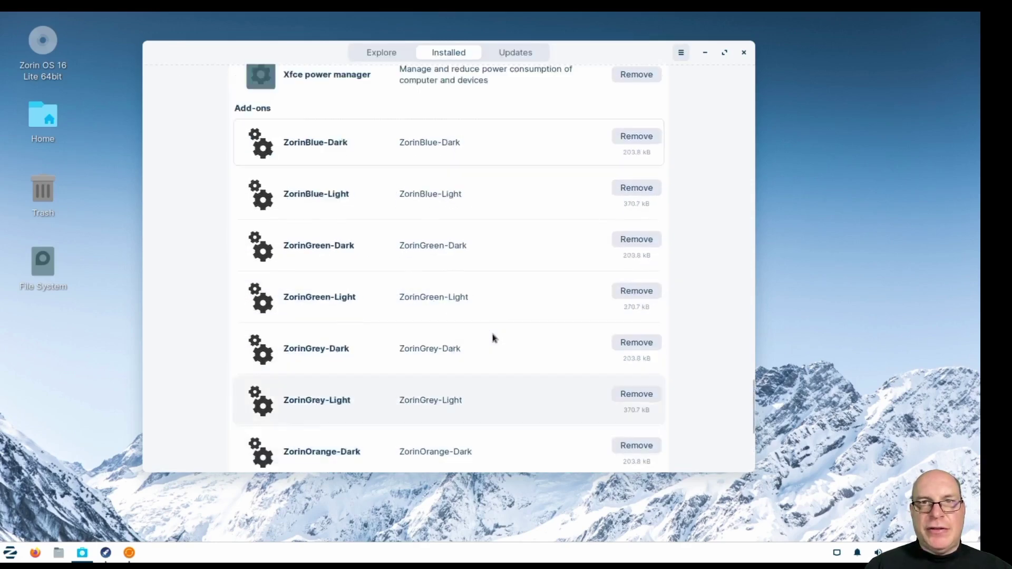
scroll(497, 338, "up", 1)
scroll(497, 339, "up", 15)
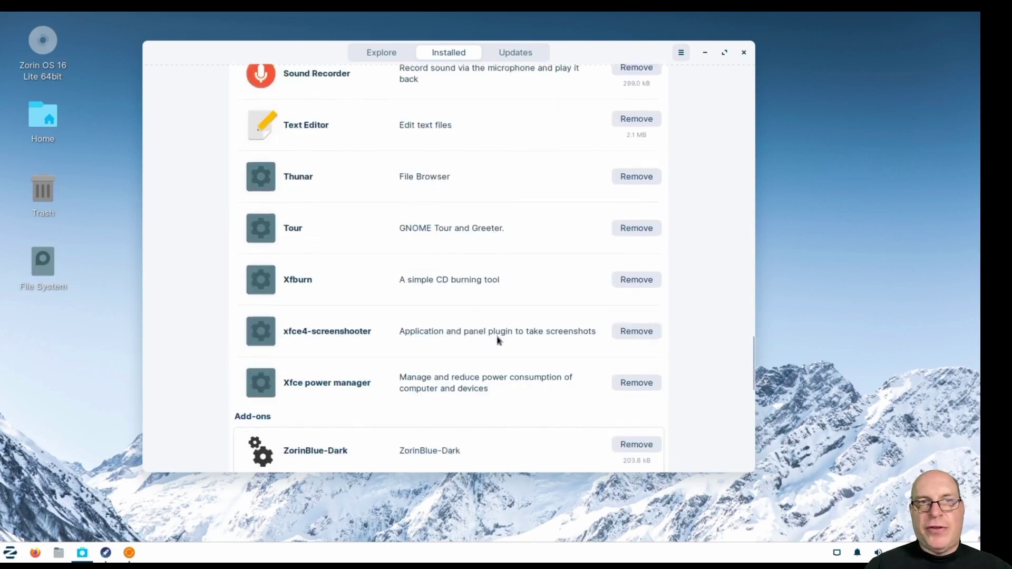
scroll(537, 309, "up", 5)
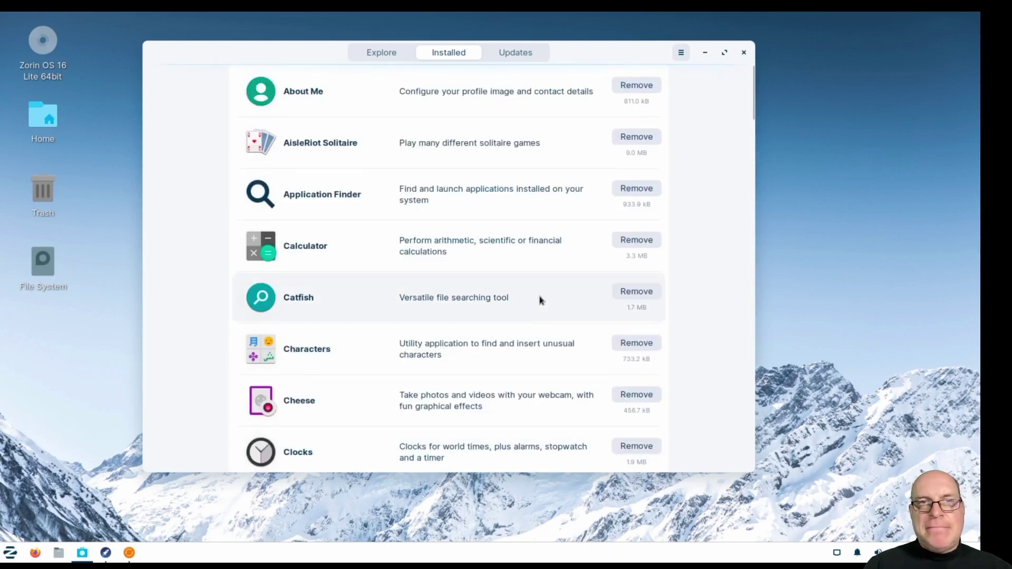
Refresh the Updates tab to find nothing new, then close Software and the welcome tour.
left_click(517, 56)
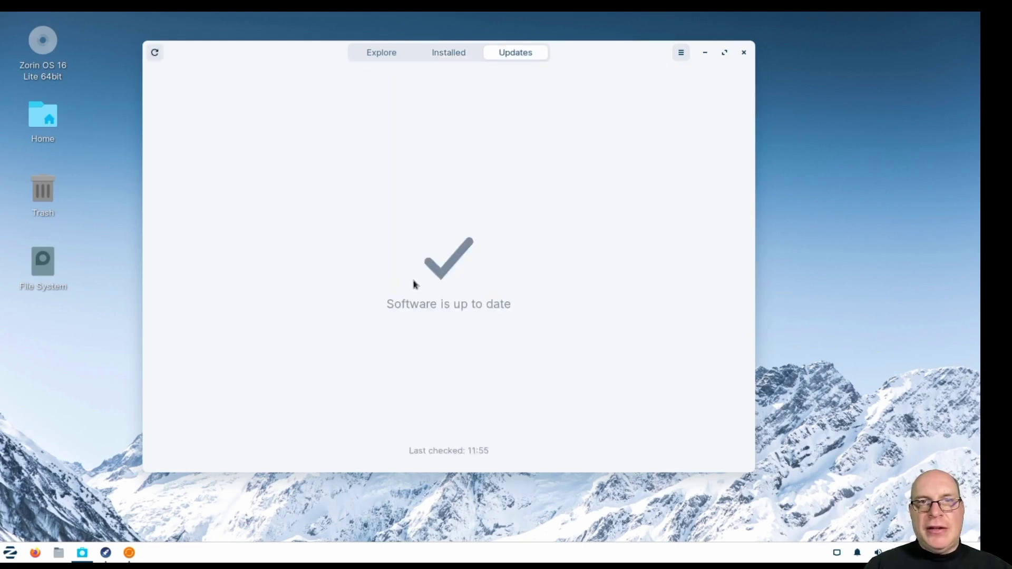
left_click(154, 52)
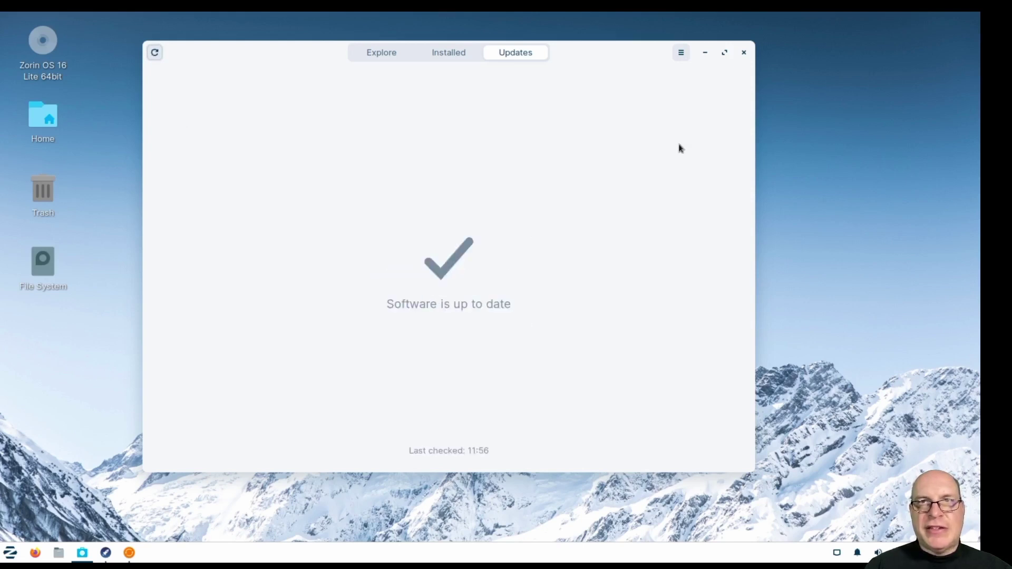
left_click(743, 53)
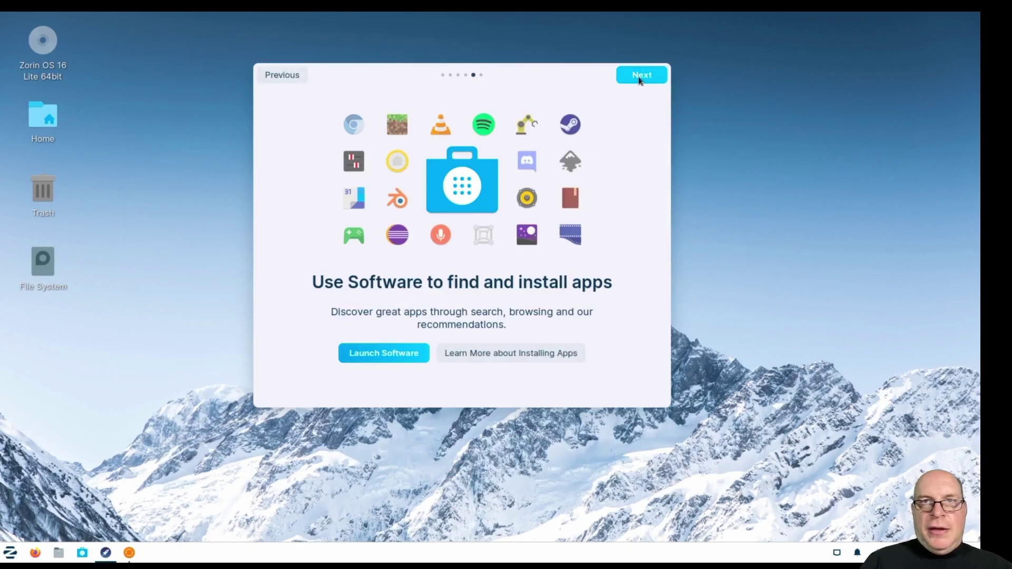
left_click(641, 78)
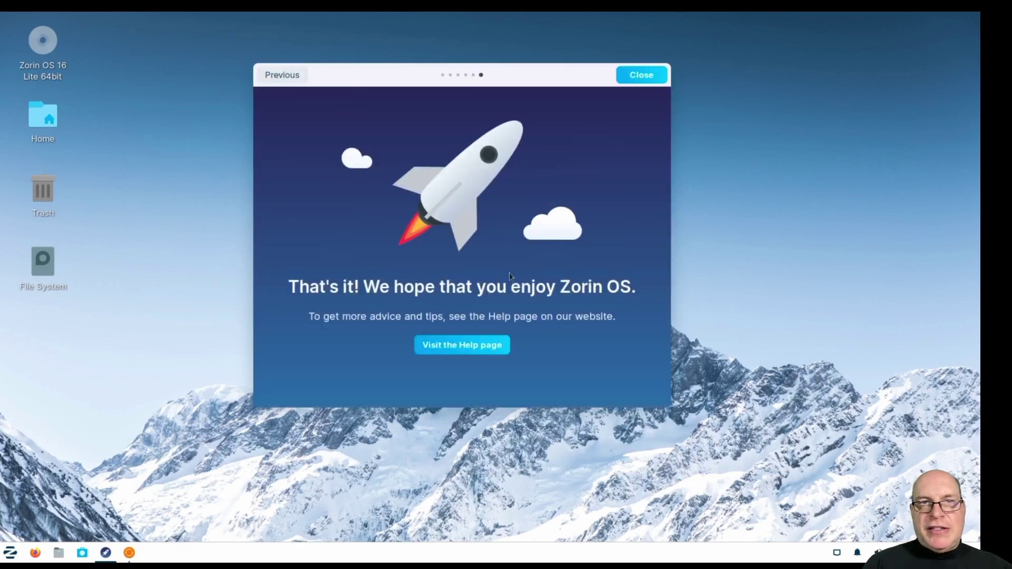
left_click(643, 77)
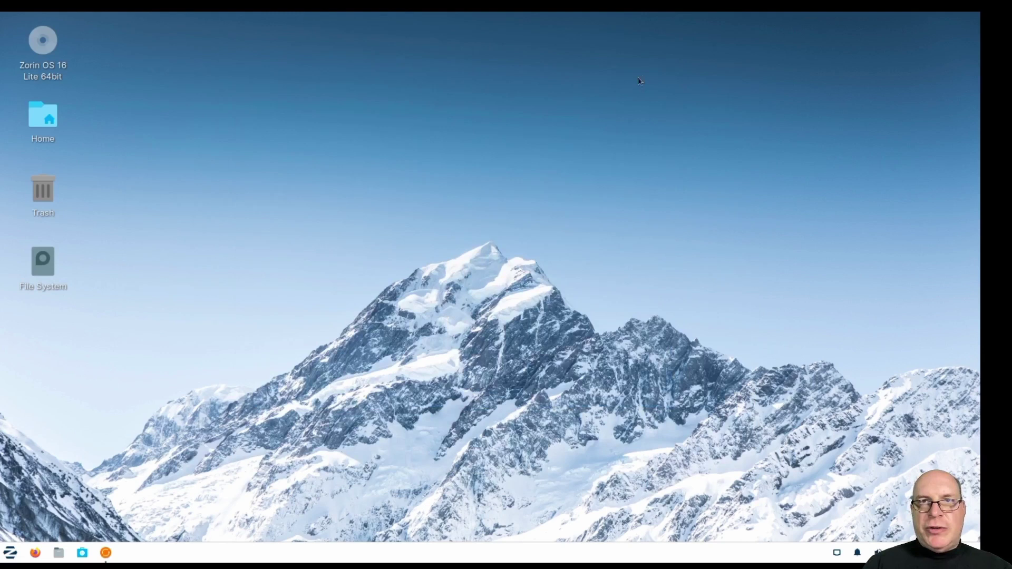
Open Software Updater and inspect the packages in the Zorin OS base security group.
left_click(105, 555)
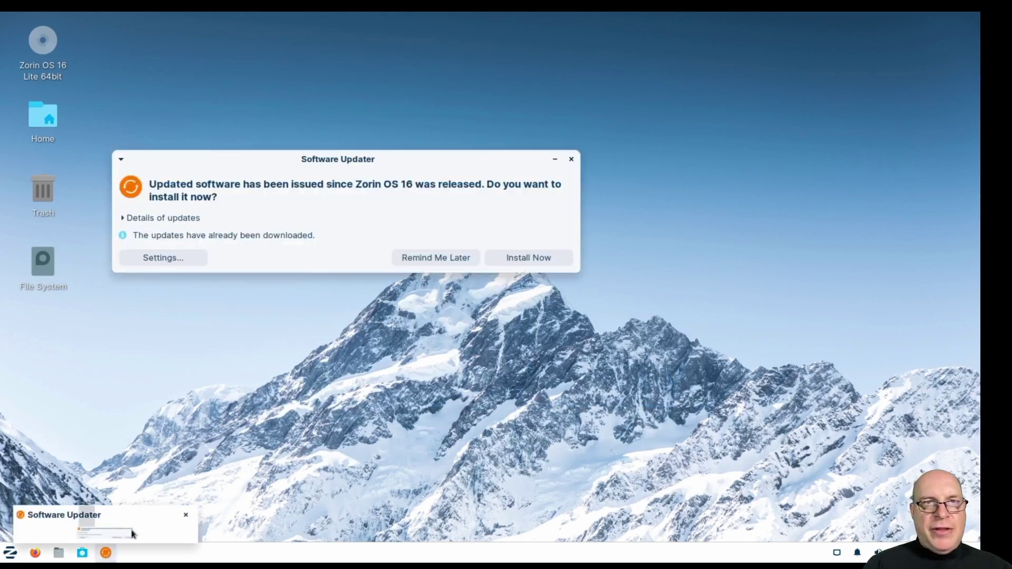
left_click(122, 219)
scroll(272, 275, "down", 3)
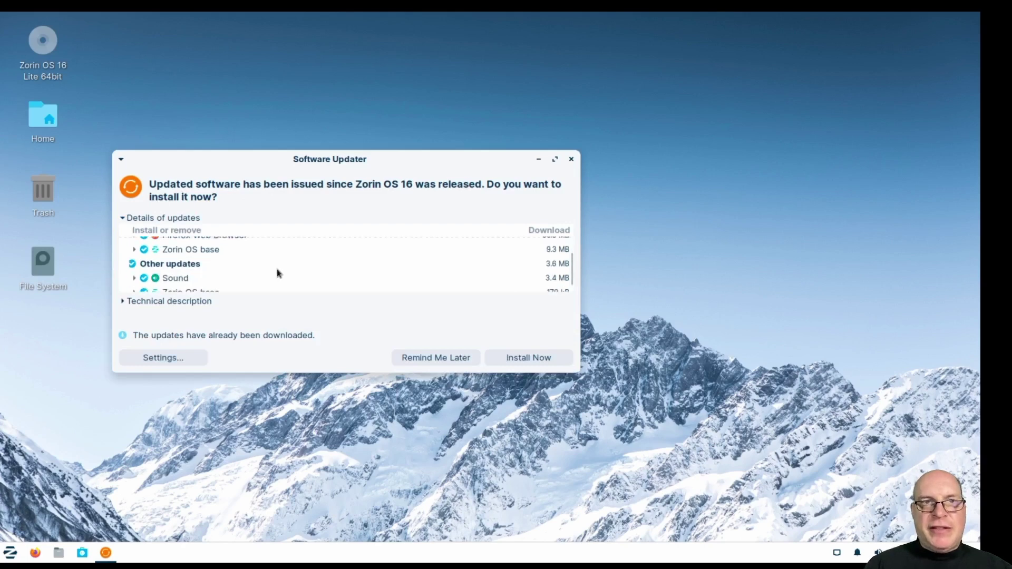
scroll(137, 287, "up", 2)
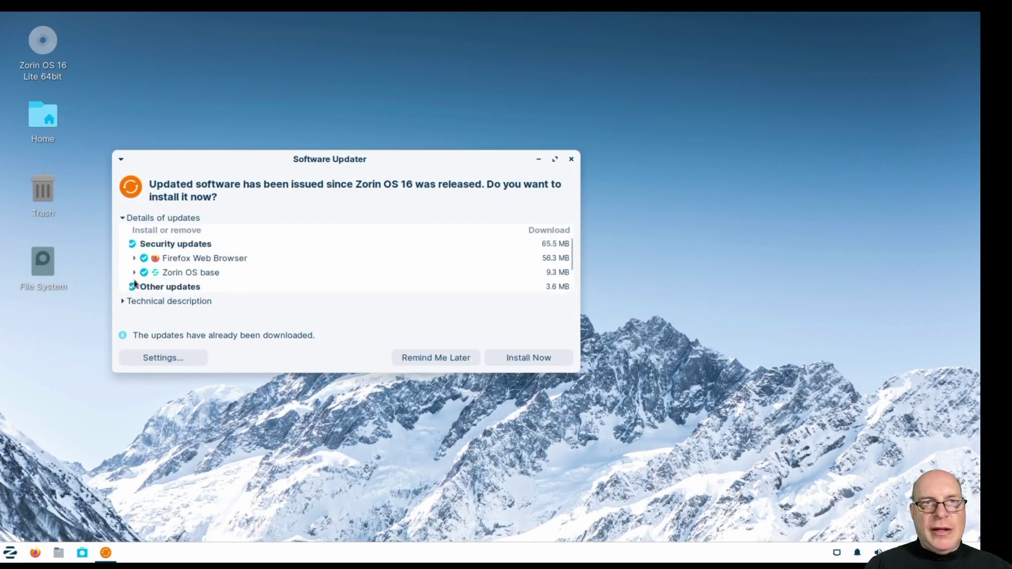
left_click(135, 273)
scroll(375, 282, "down", 3)
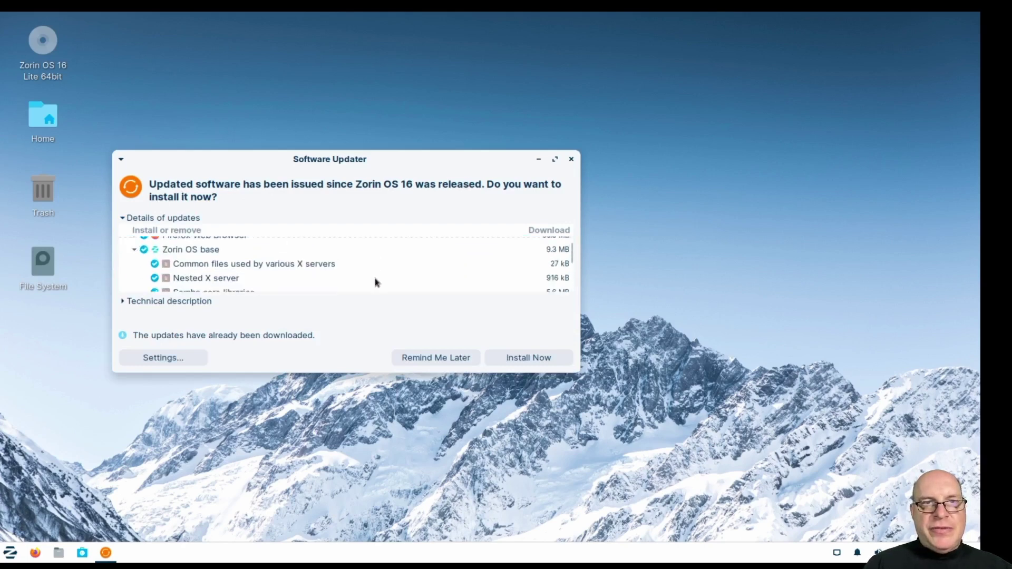
scroll(337, 277, "down", 4)
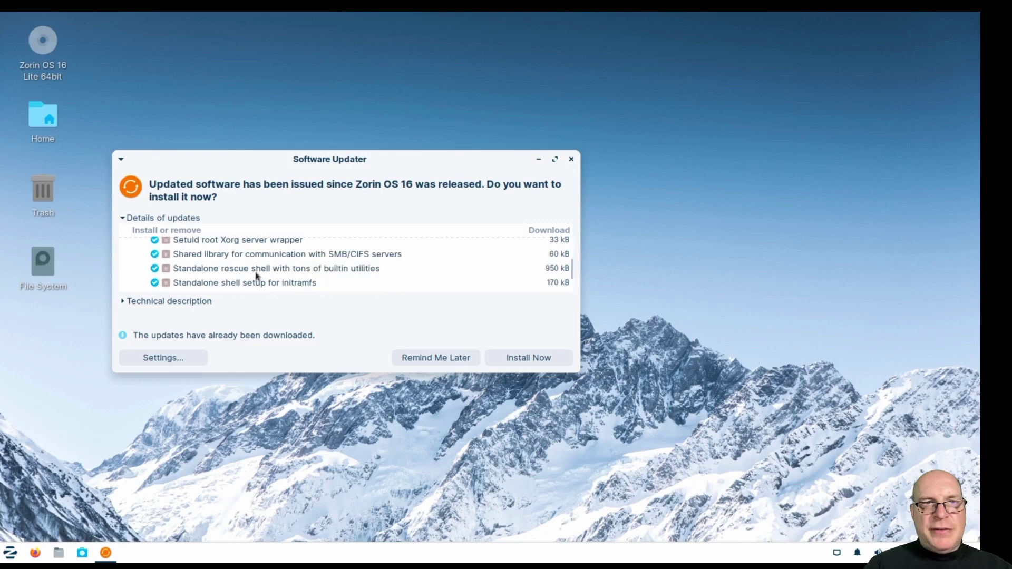
scroll(353, 278, "down", 1)
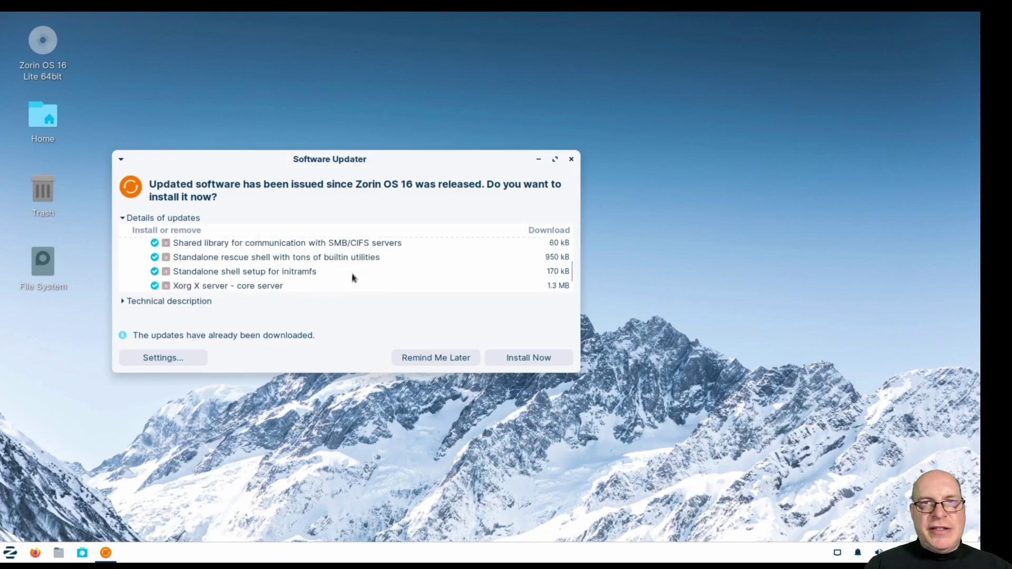
scroll(338, 276, "down", 2)
scroll(365, 271, "up", 4)
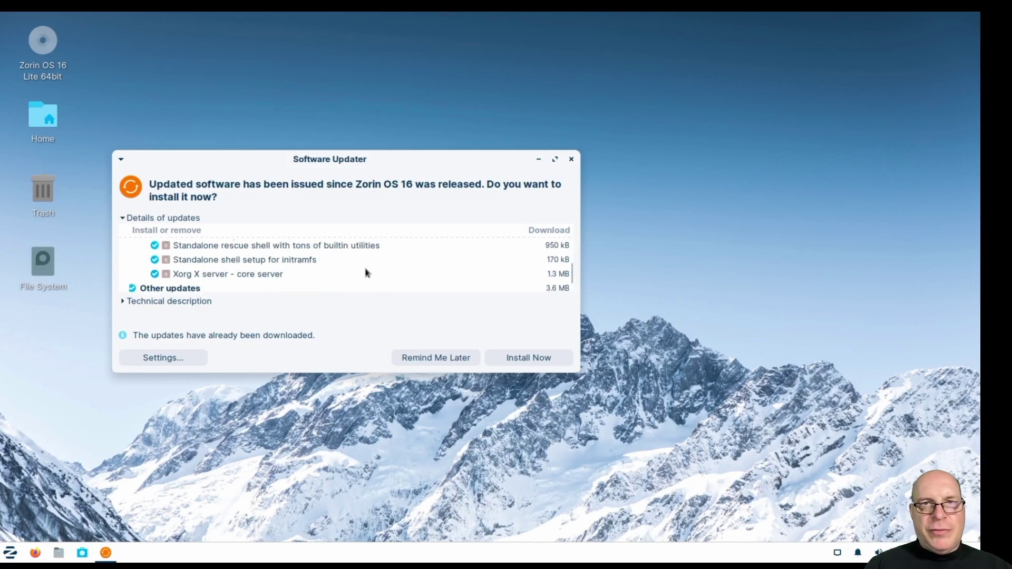
scroll(369, 273, "up", 5)
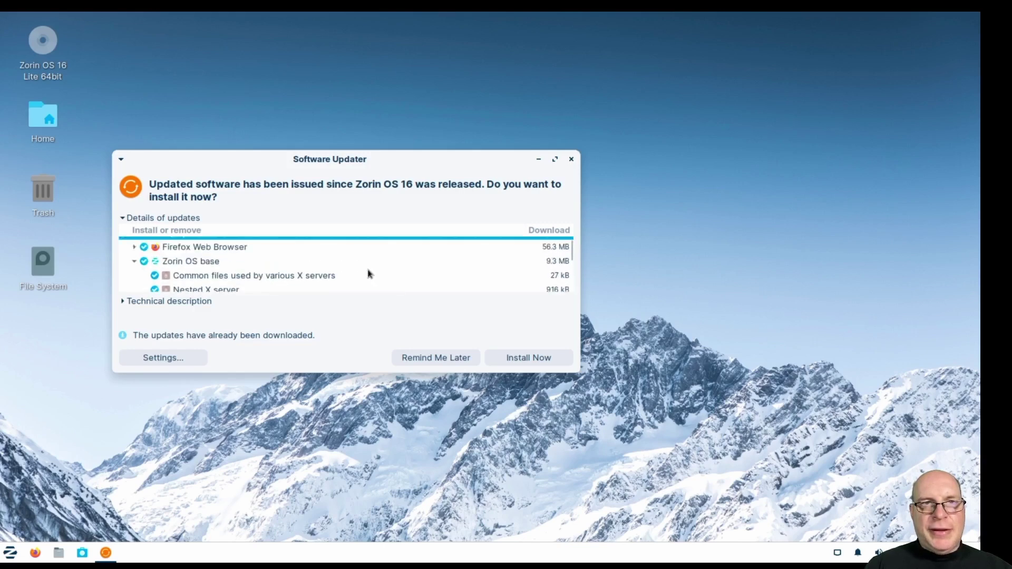
left_click(134, 261)
Check the second Zorin OS base group, install all updates, and dismiss the up-to-date notice.
scroll(280, 274, "down", 2)
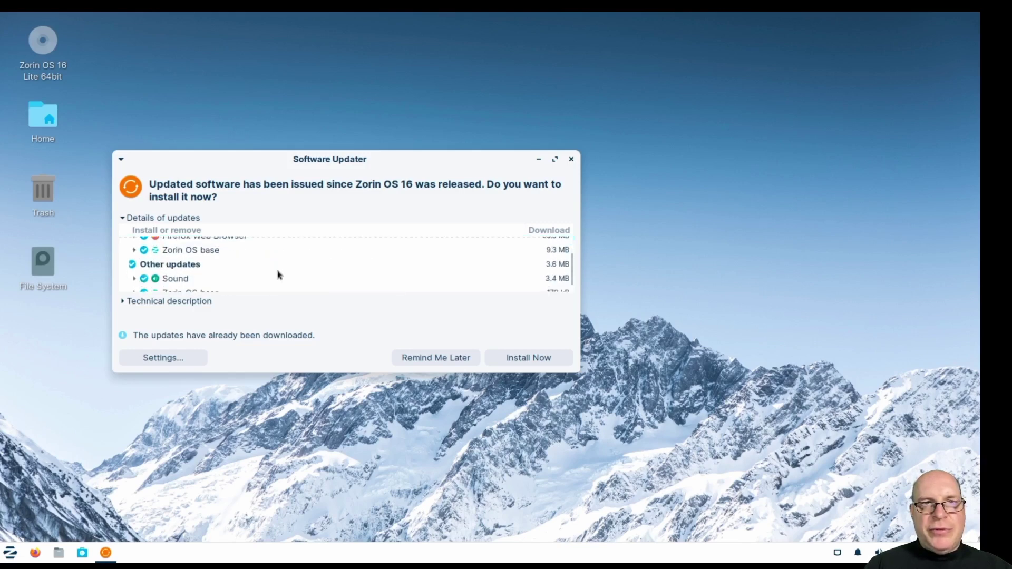
left_click(331, 280)
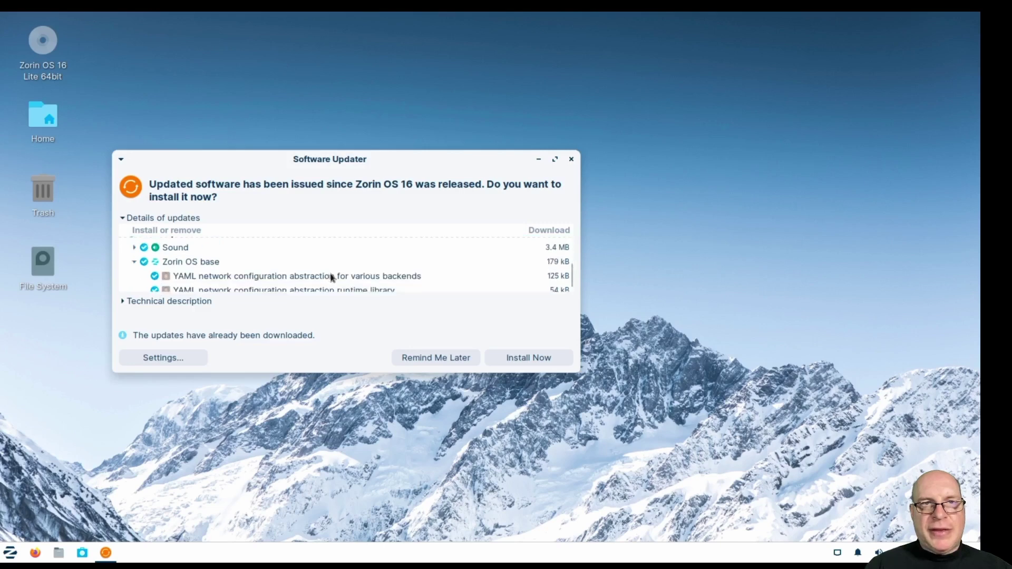
left_click(135, 257)
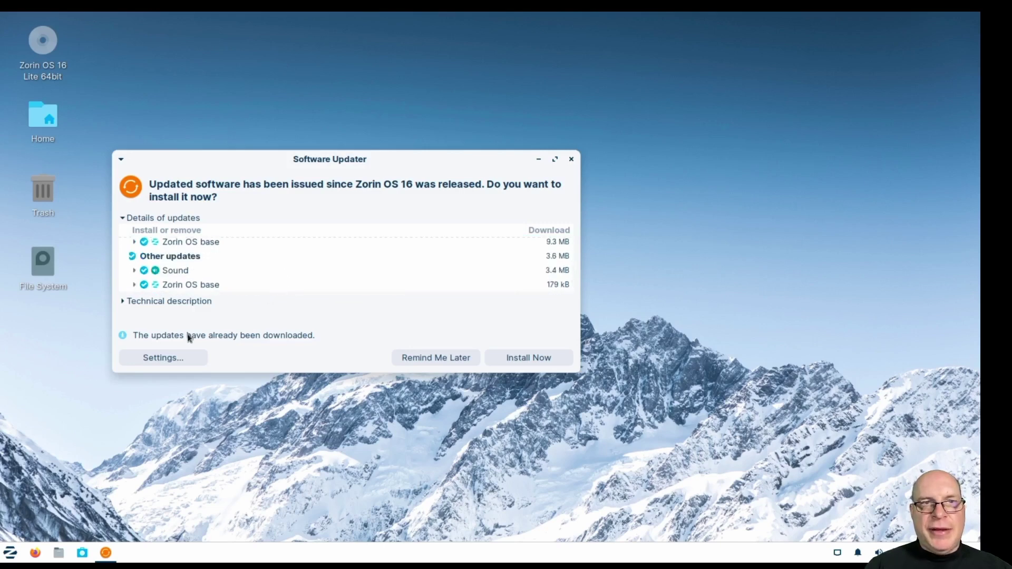
left_click(524, 359)
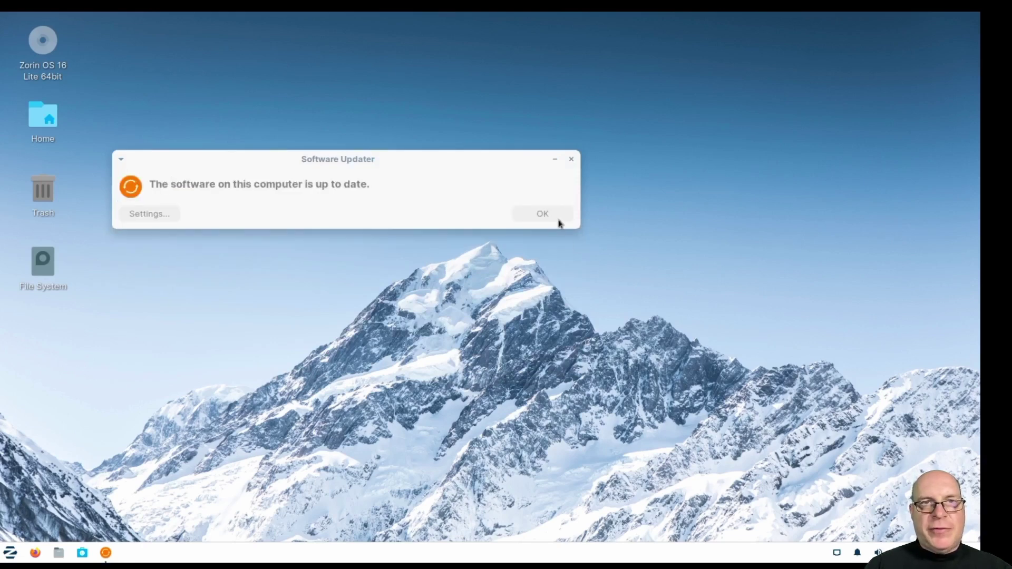
left_click(543, 213)
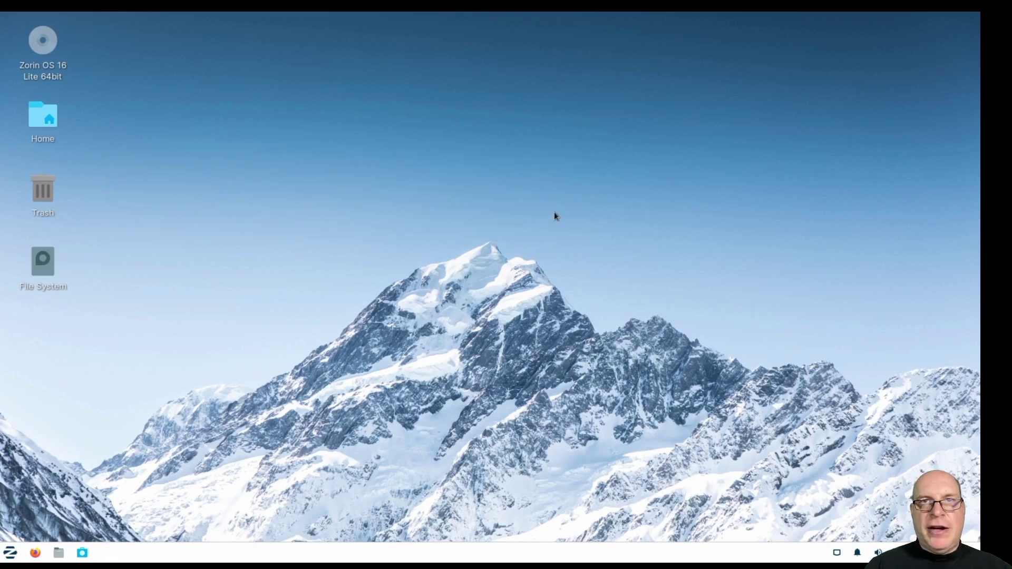
Launch Xfce Terminal from the System menu, reposition it, and enlarge its text.
left_click(10, 552)
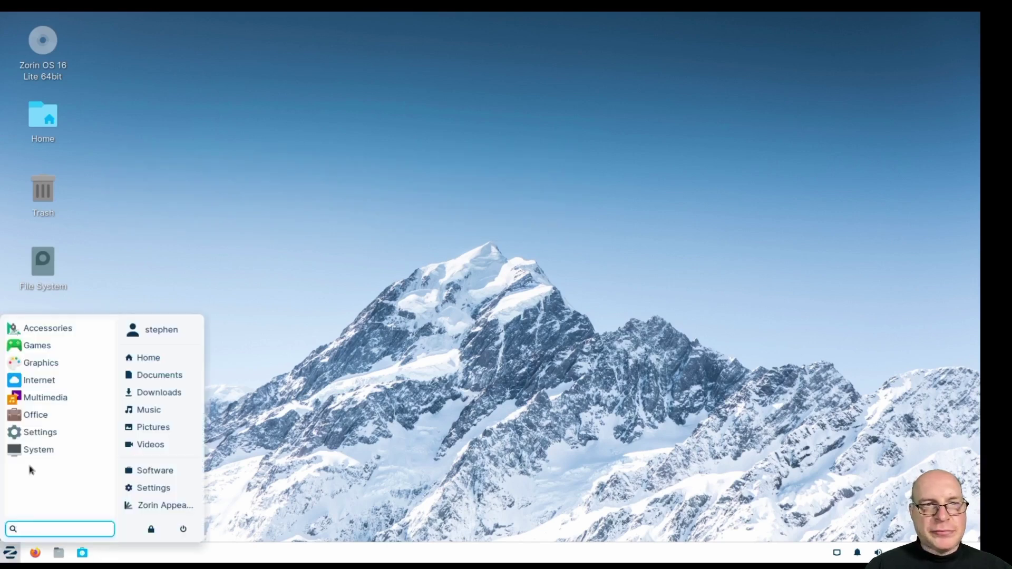
left_click(32, 448)
left_click(40, 449)
left_click_drag(190, 21, 268, 30)
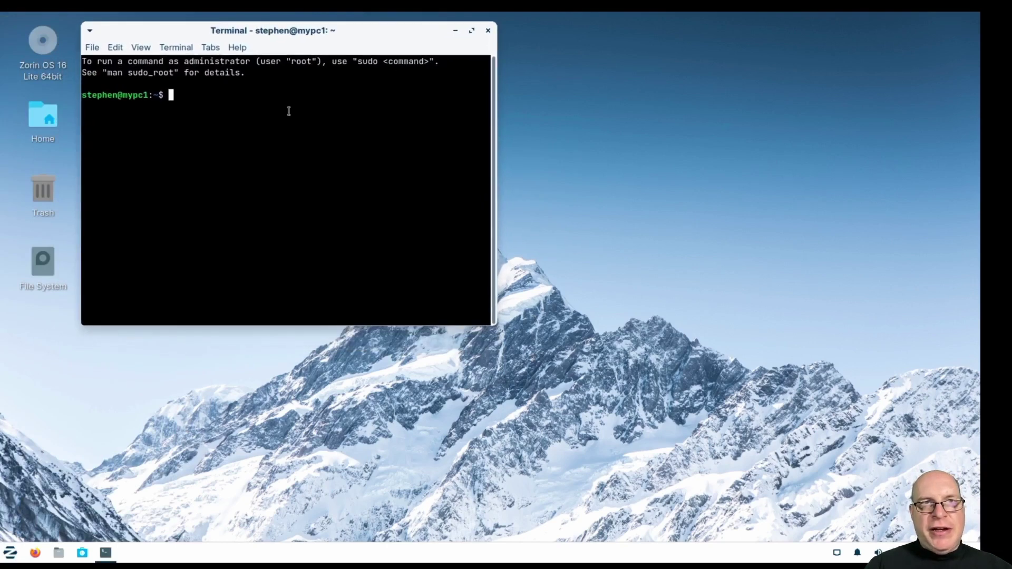
key("ctrl+plus")
key("ctrl+plus")
key("ctrl+plus")
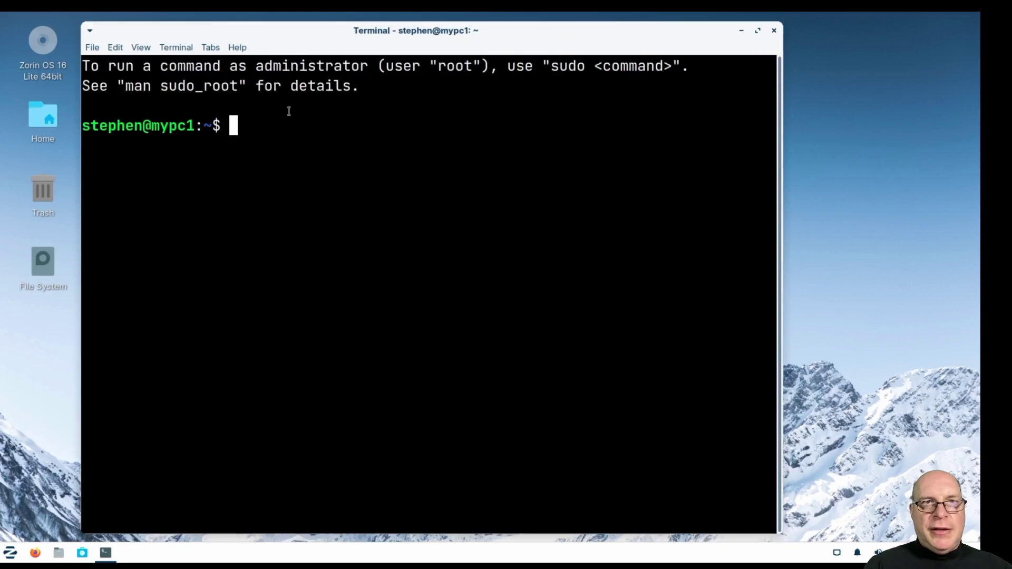
Run 'sudo apt update && sudo apt upgrade -y' with the admin password, then clear the screen.
type("sudo apt upda")
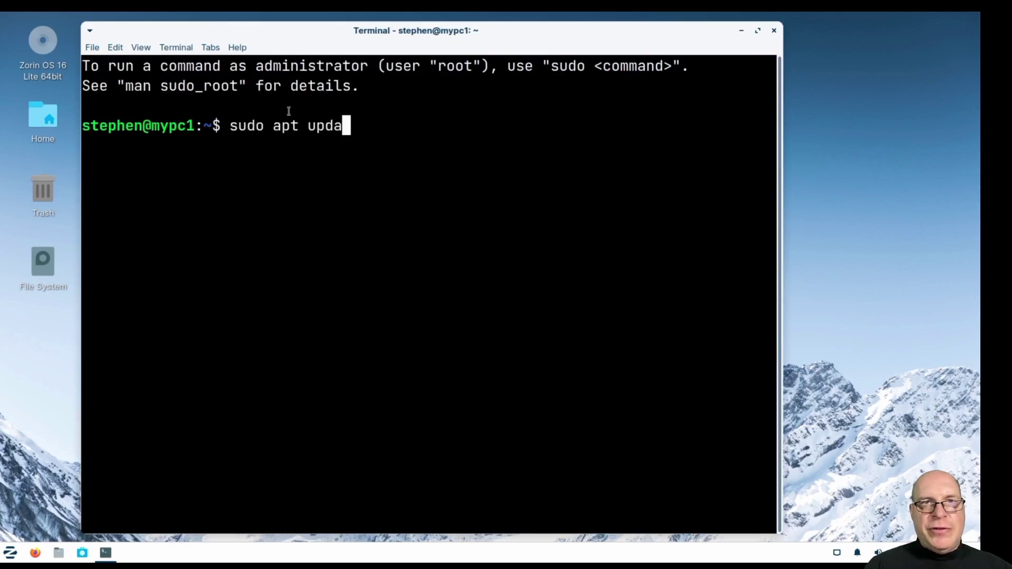
type("te &&")
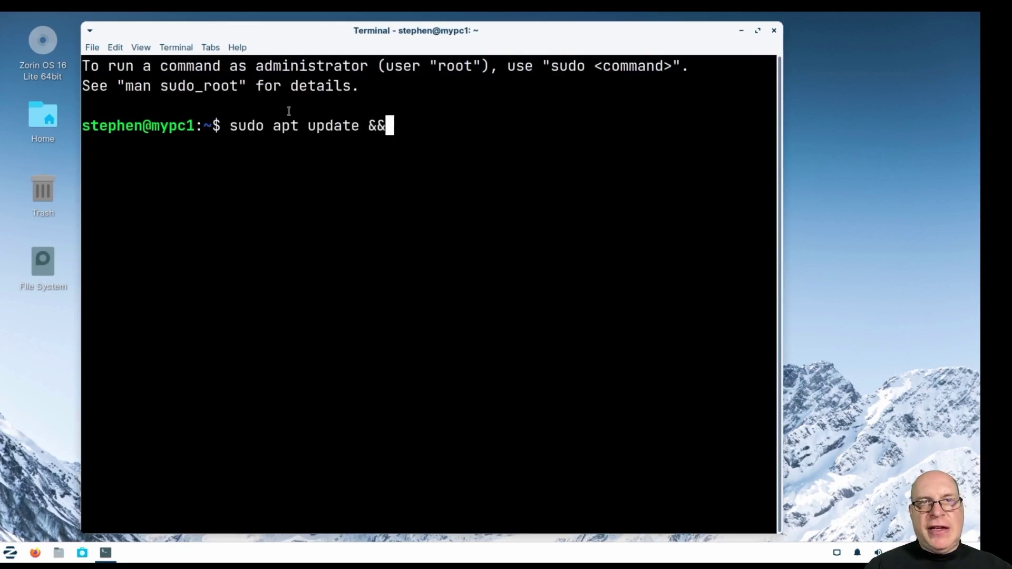
type(" sudo apt upgrade -y")
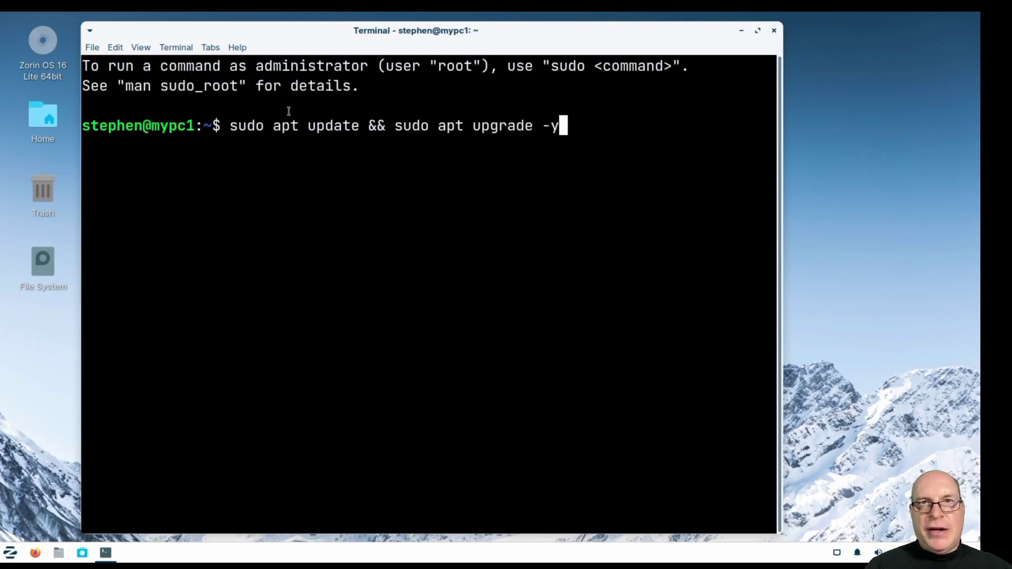
key("Return")
type("**********")
key("Return")
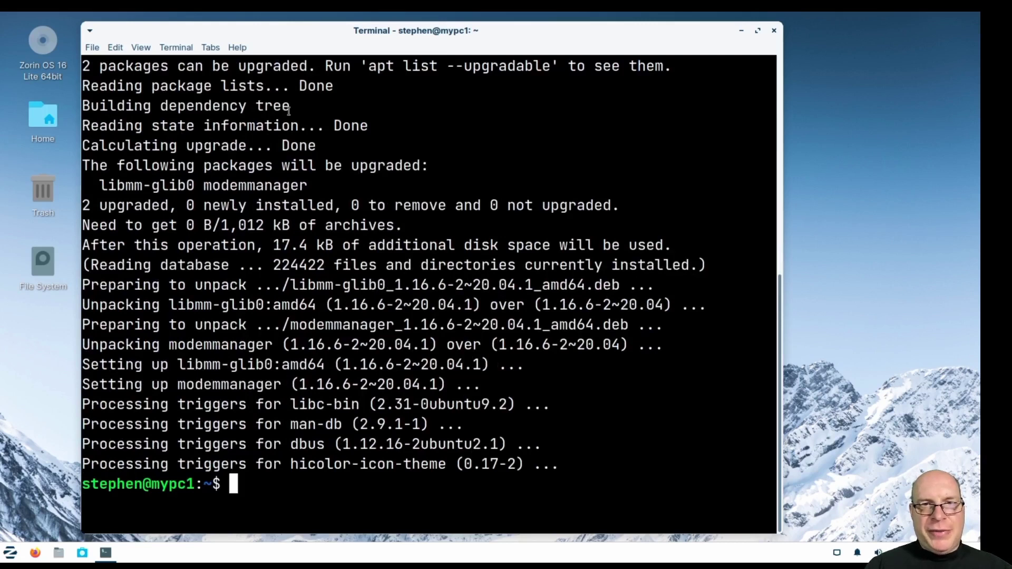
key("ctrl+l")
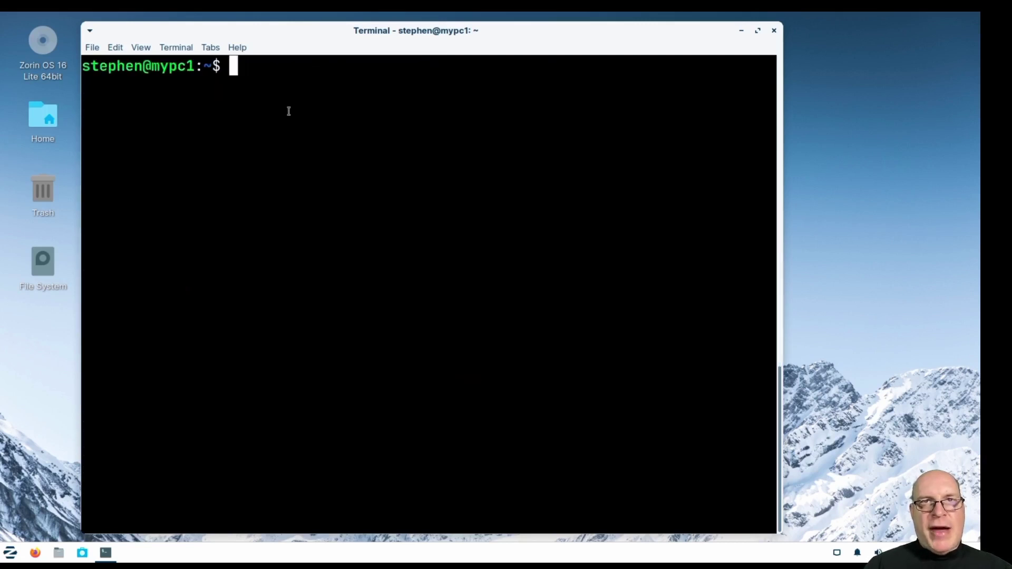
Run 'sudo apt remove zorin-os-census', find it not installed, and clear the screen.
type("sudo apt")
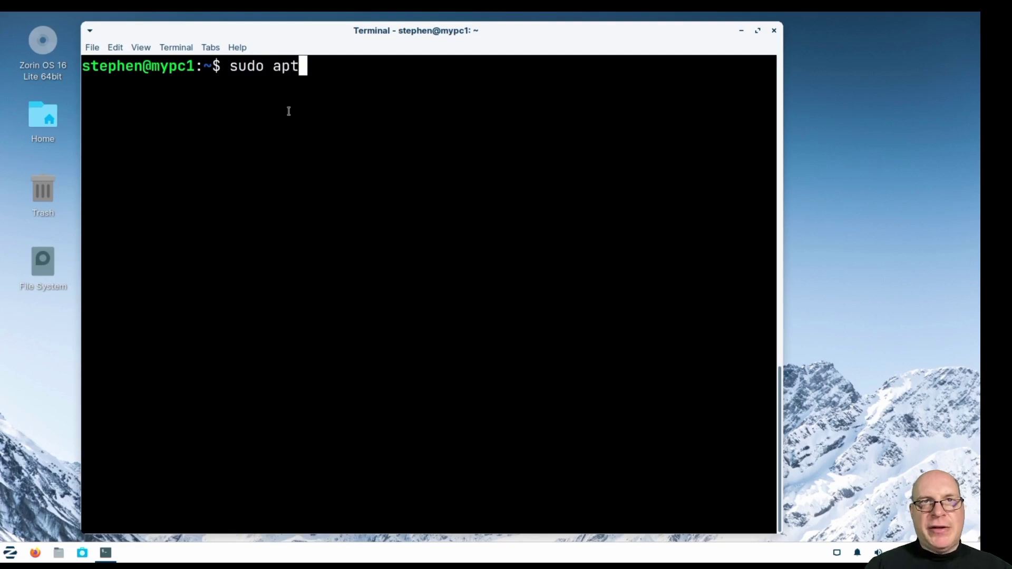
type(" remove zorin")
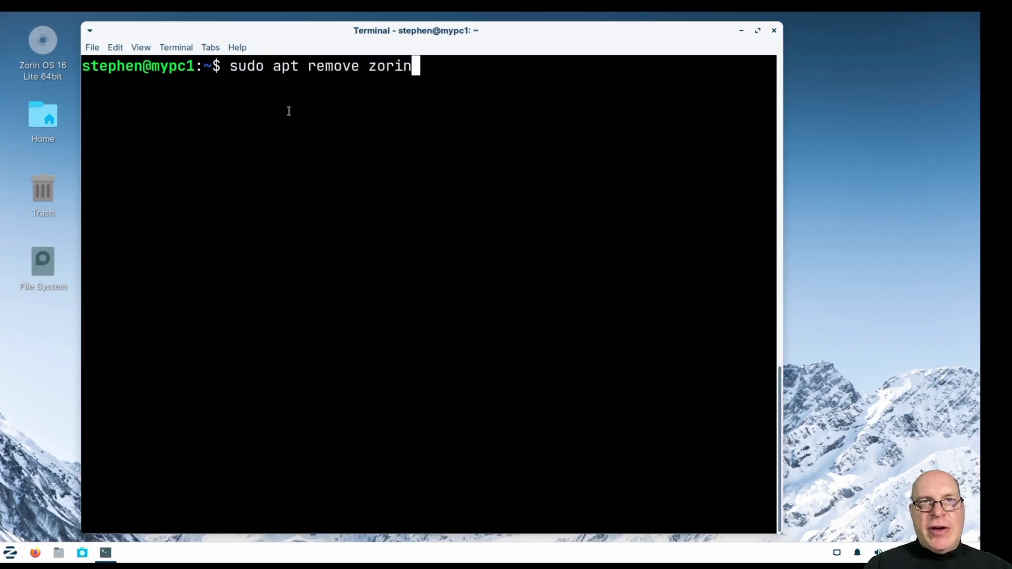
type("-os-census")
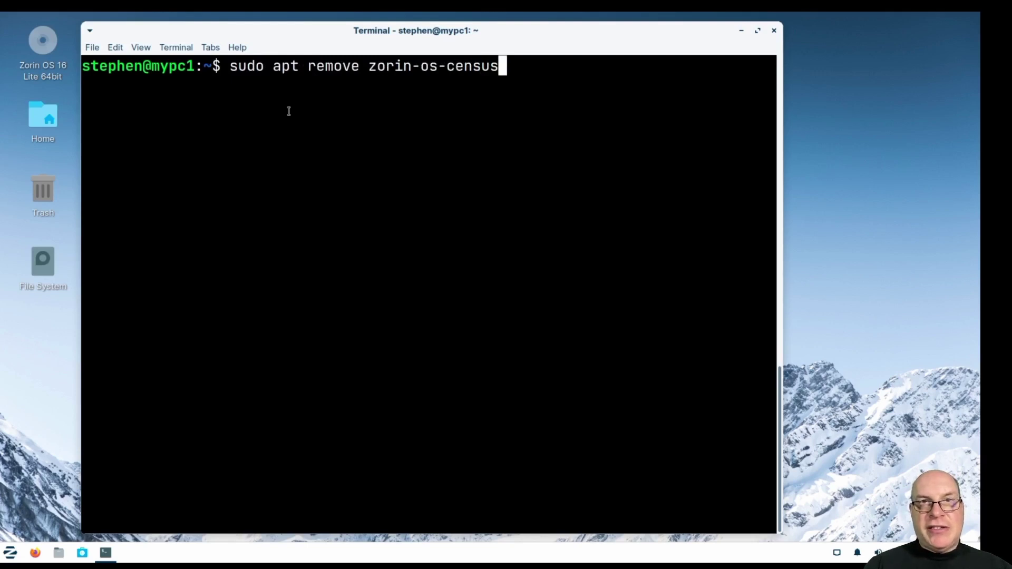
key("Return")
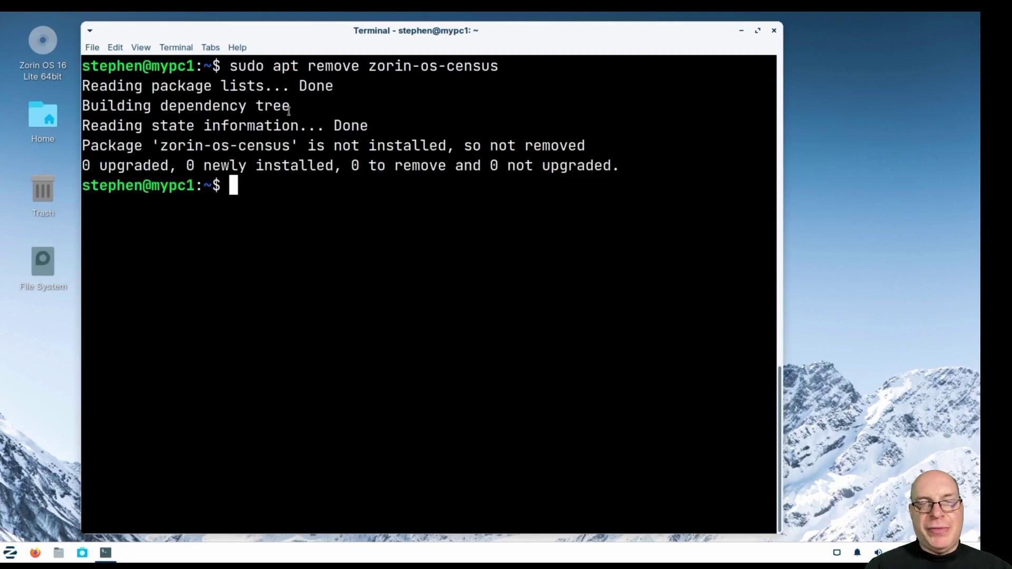
key("ctrl+l")
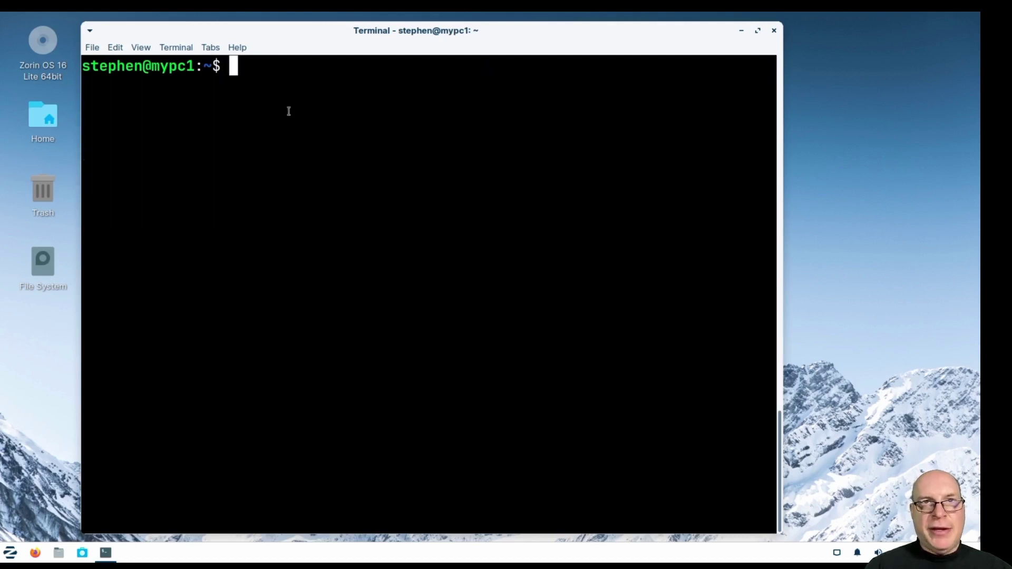
Install neofetch with 'sudo apt install neofetch', accepting its dependencies.
type("sudo apt install")
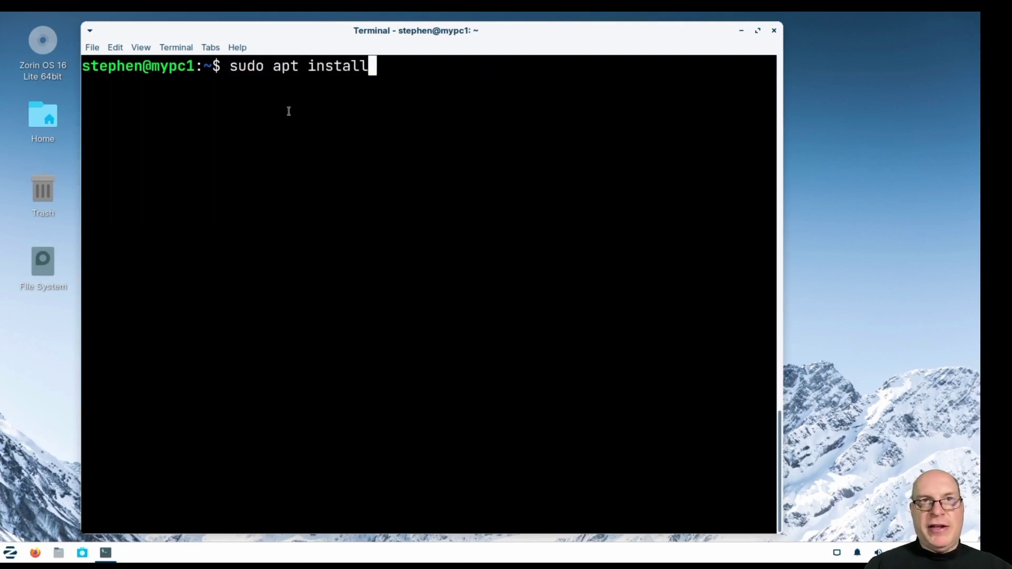
type(" neofetch")
key("Return")
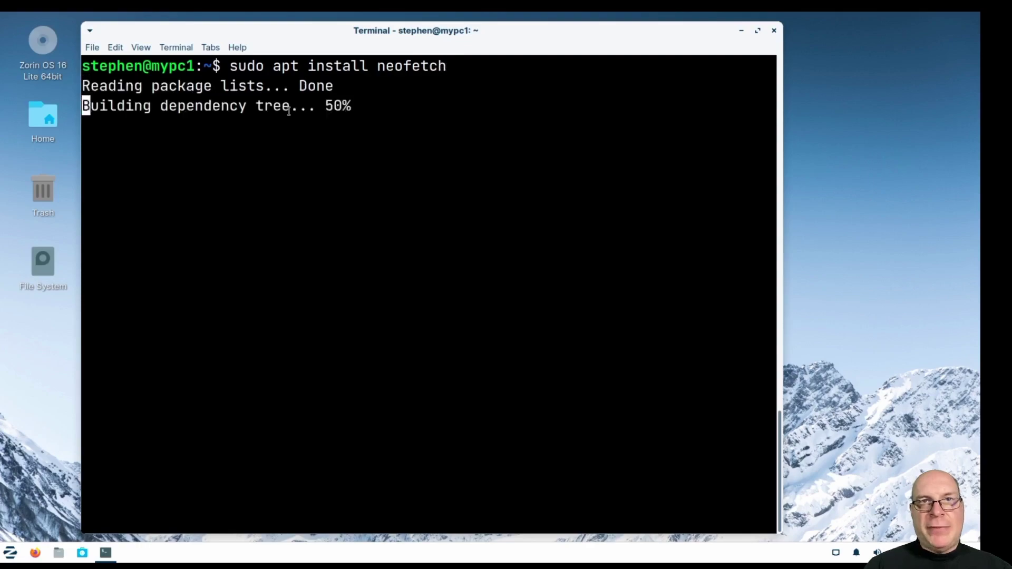
key("Return")
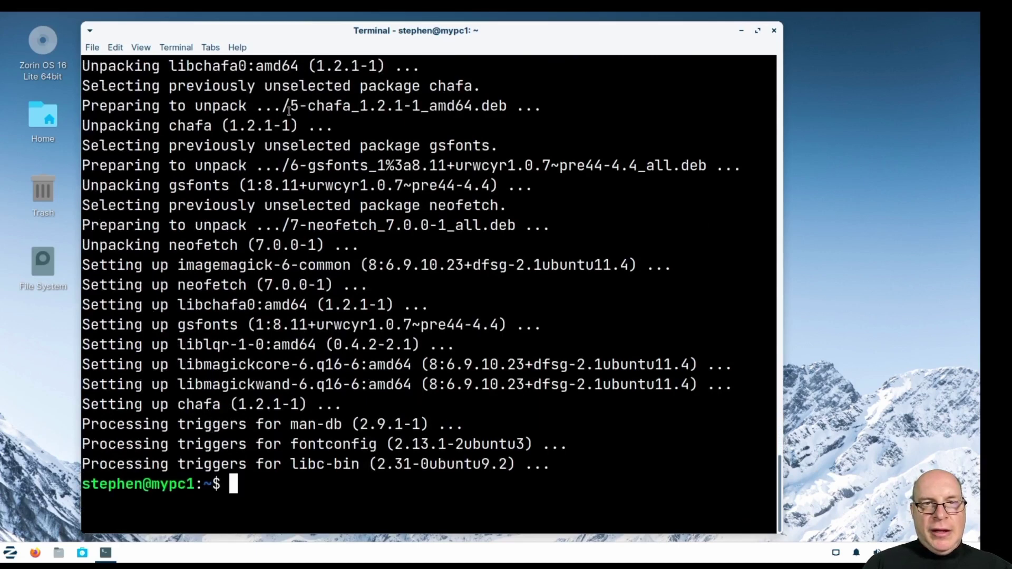
key("ctrl+l")
Run neofetch and highlight its 1268MiB used-memory figure.
type("neofetch")
key("Return")
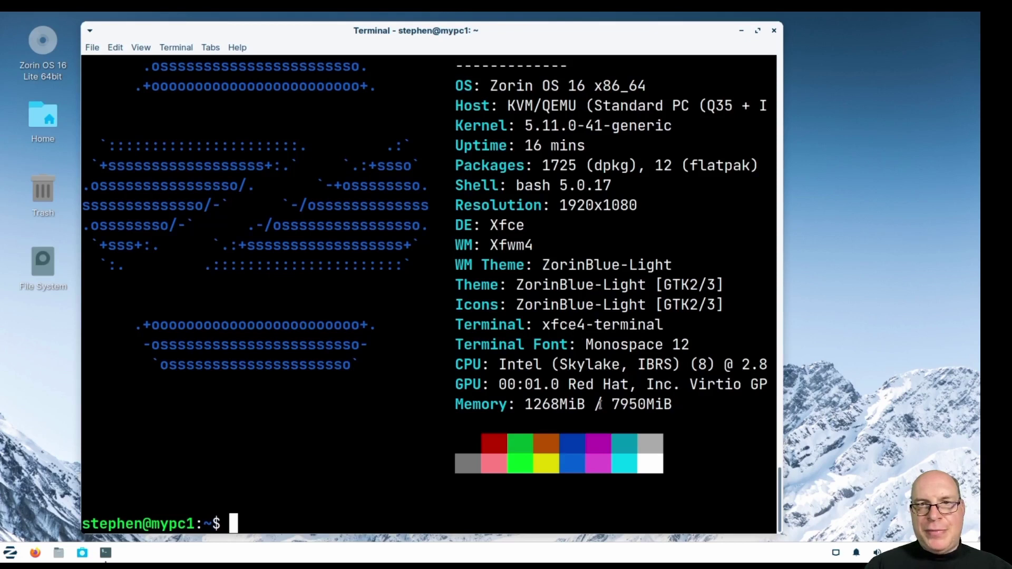
double_click(574, 411)
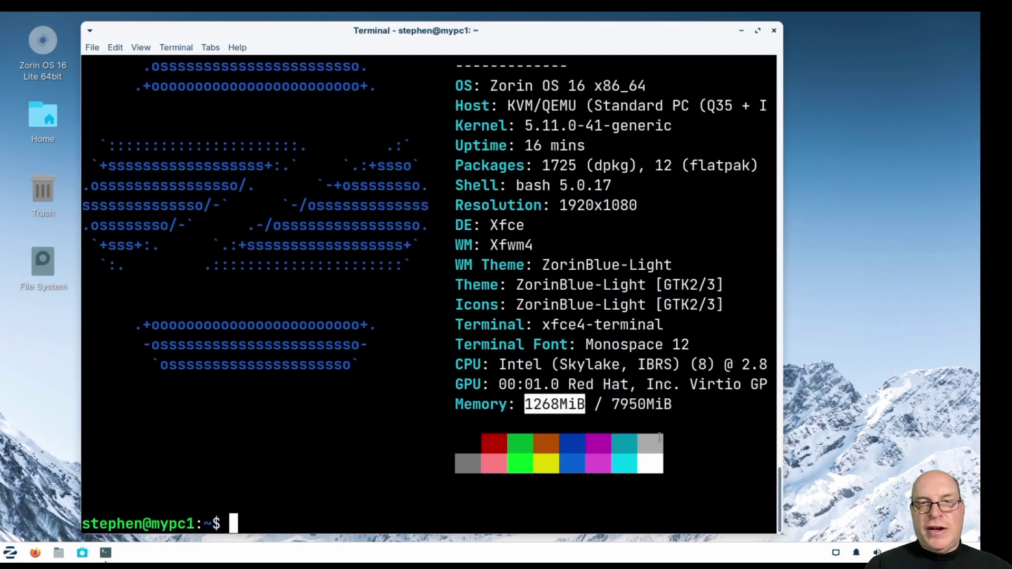
left_click(709, 483)
Run free -h, highlight the 1.1Gi used of 7.8Gi, then clear the screen.
type("free -h")
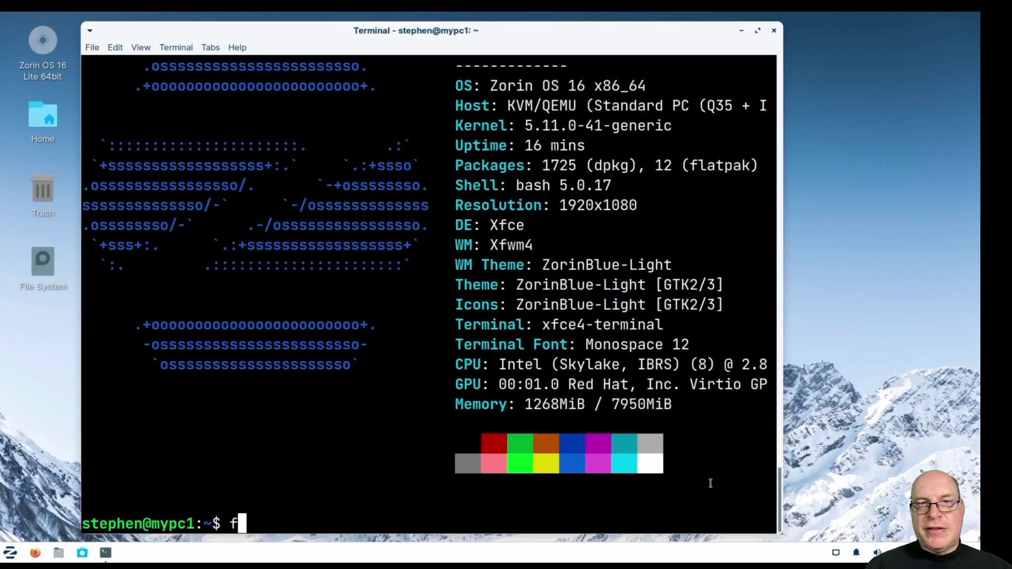
key("Return")
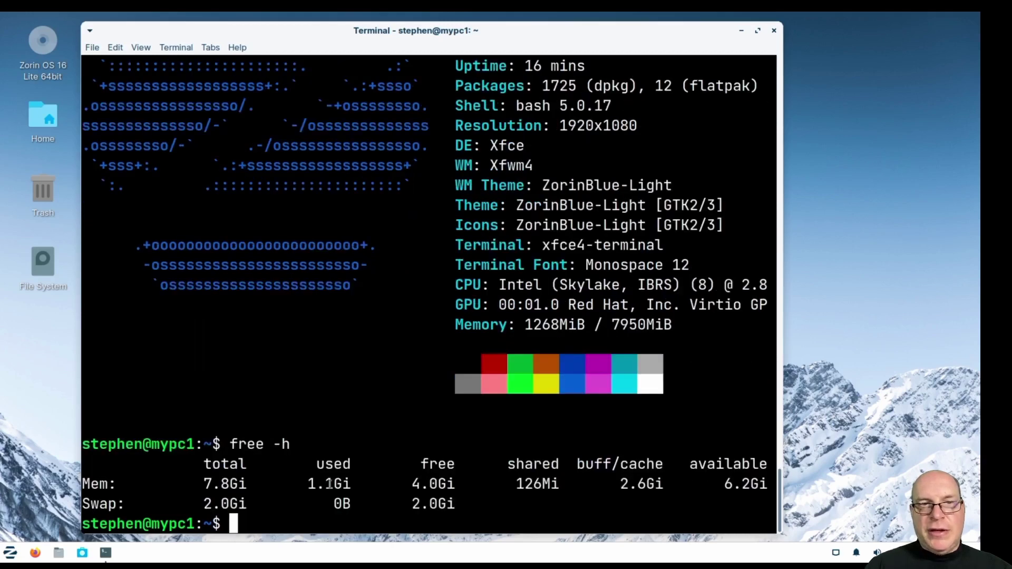
double_click(329, 484)
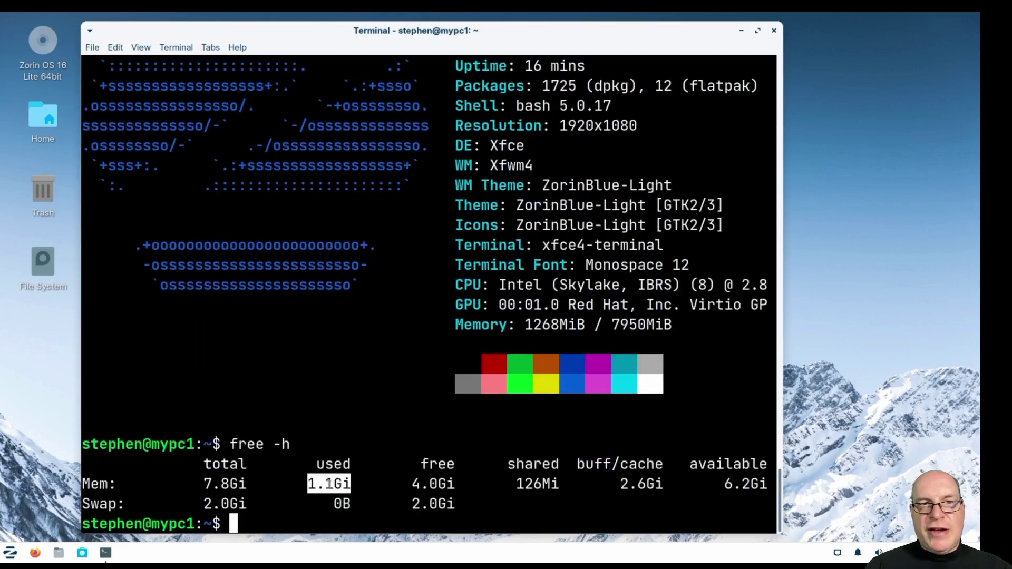
left_click(389, 509)
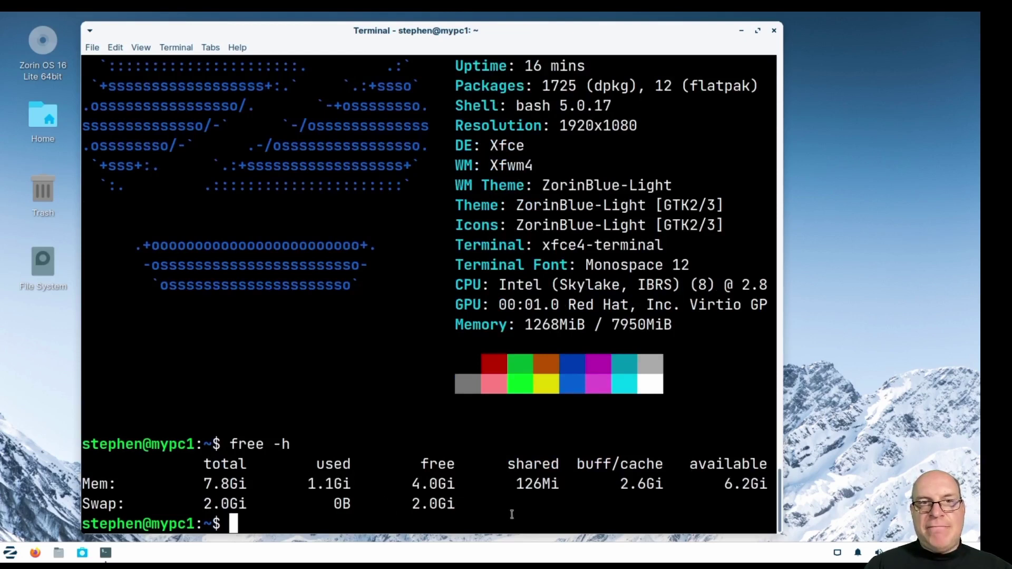
key("ctrl+l")
Print /etc/lsb-release and /etc/fstab, highlighting the /swapfile entry in fstab.
type("cat /et")
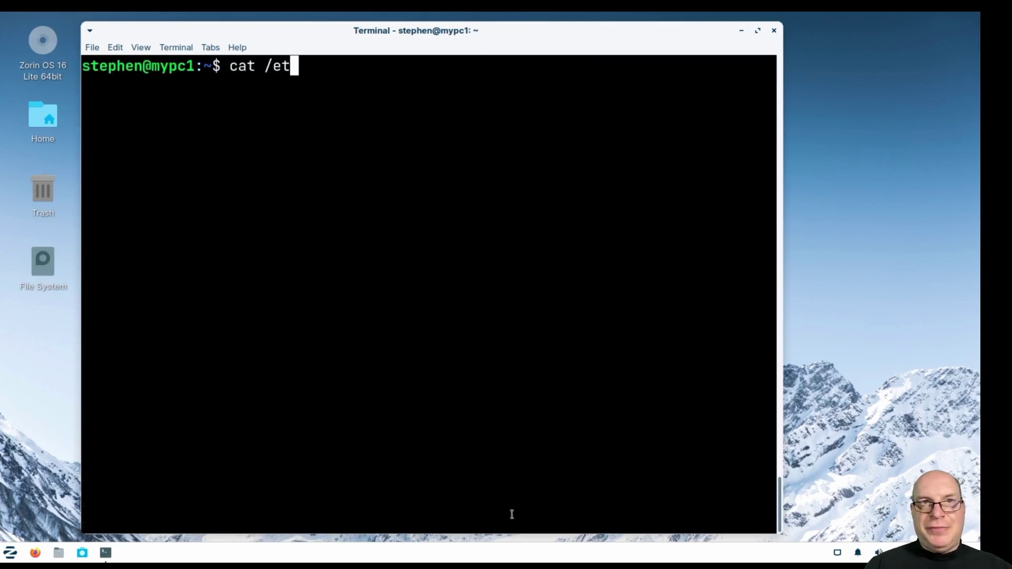
type("c/lsb-release")
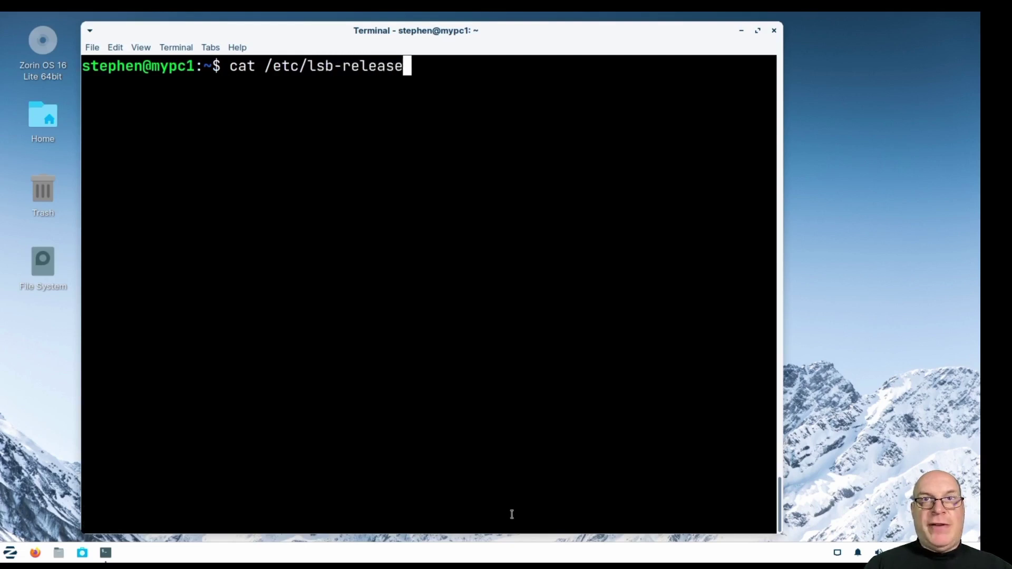
key("Return")
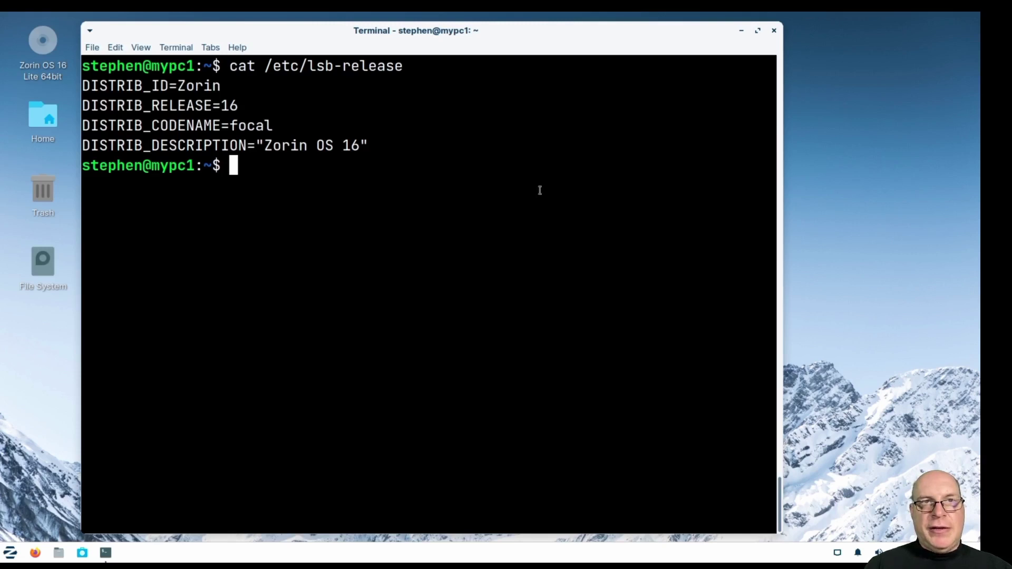
type("cat /etc/fstab")
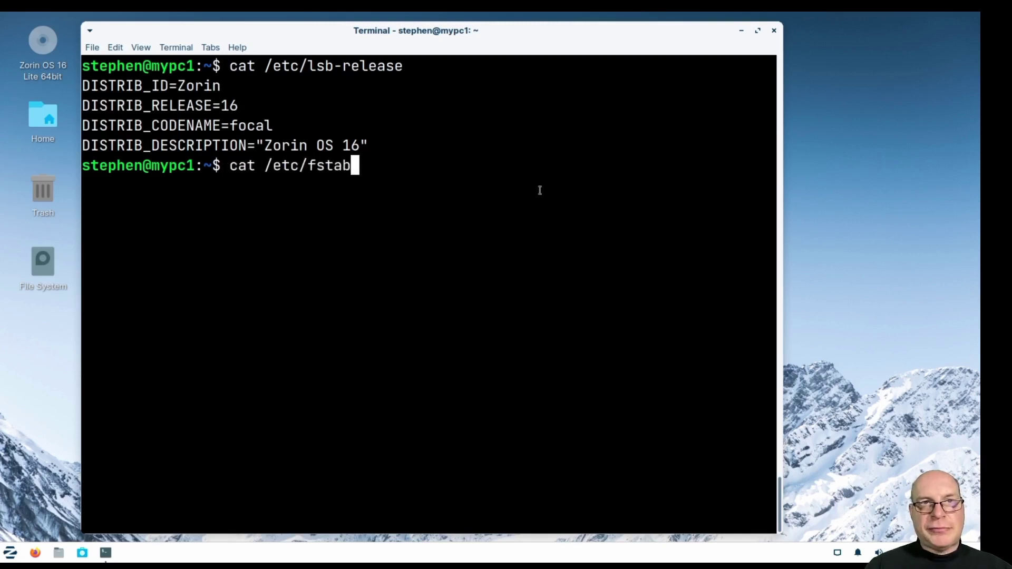
key("Return")
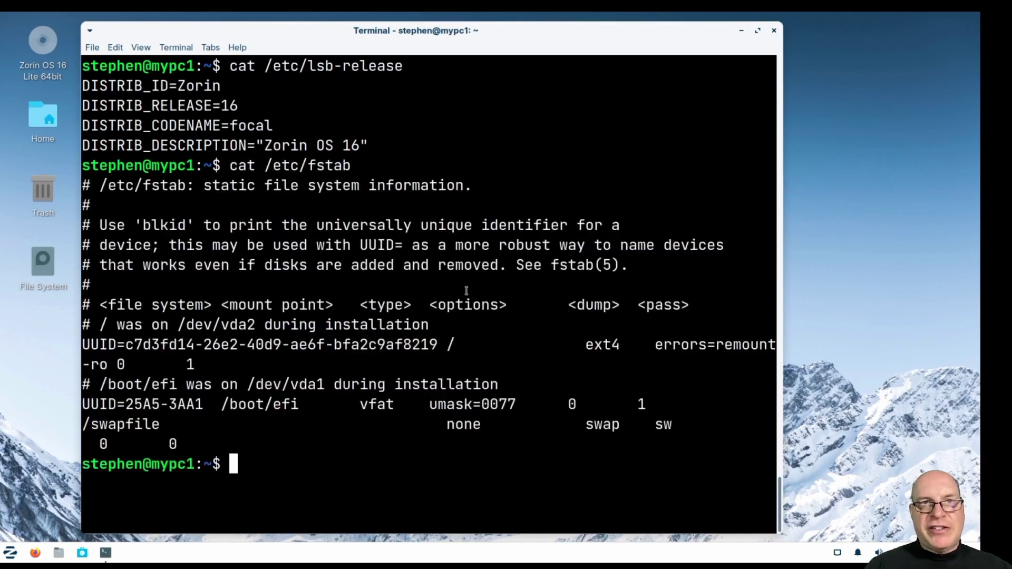
double_click(136, 425)
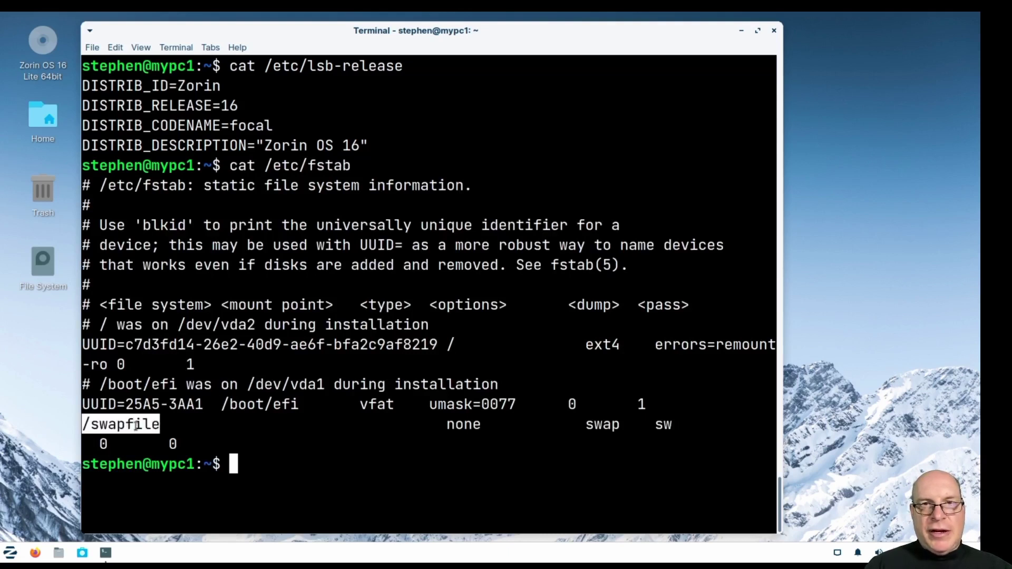
left_click(345, 460)
type("l")
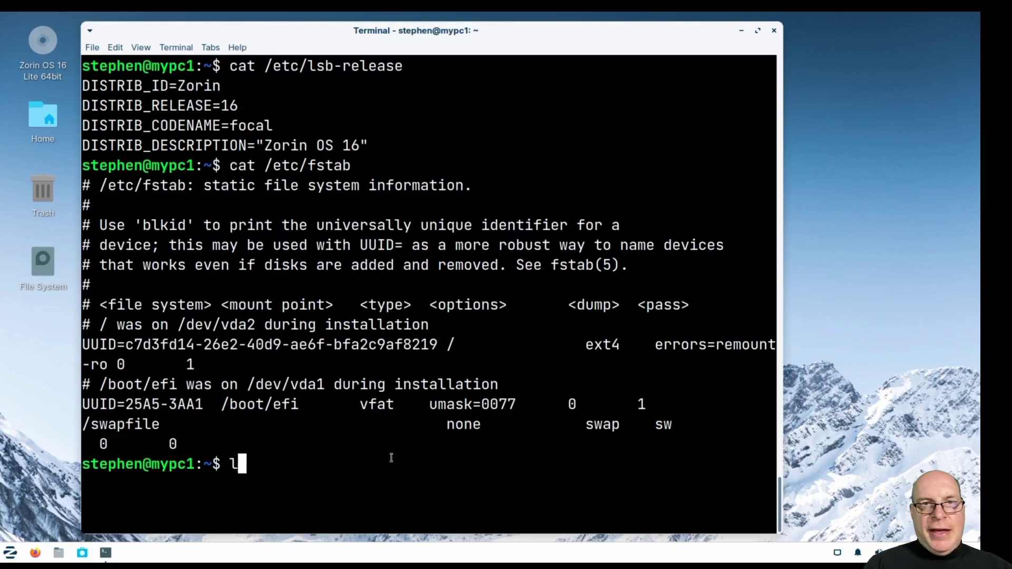
type("s -al /swapfile")
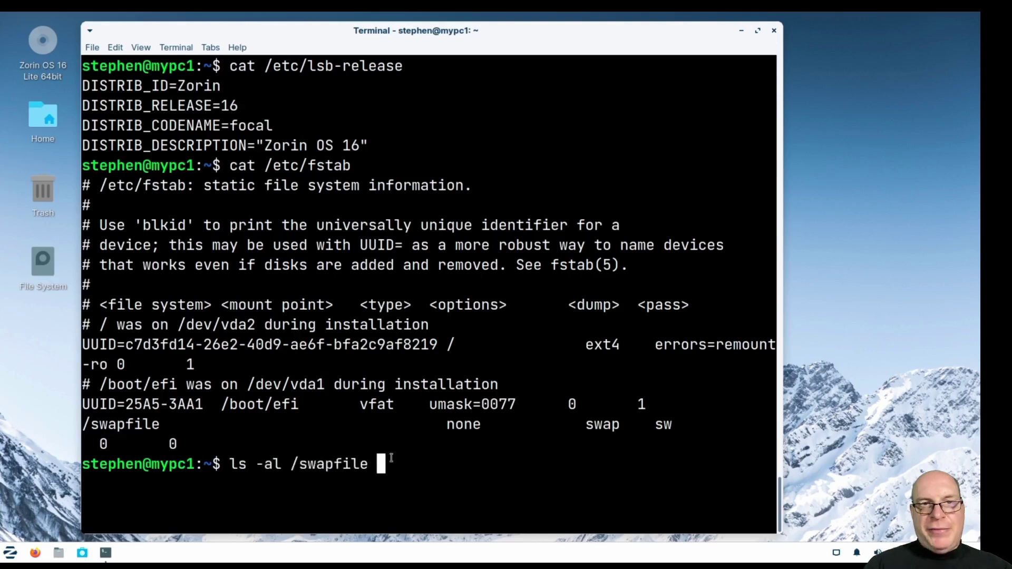
key("Return")
double_click(335, 484)
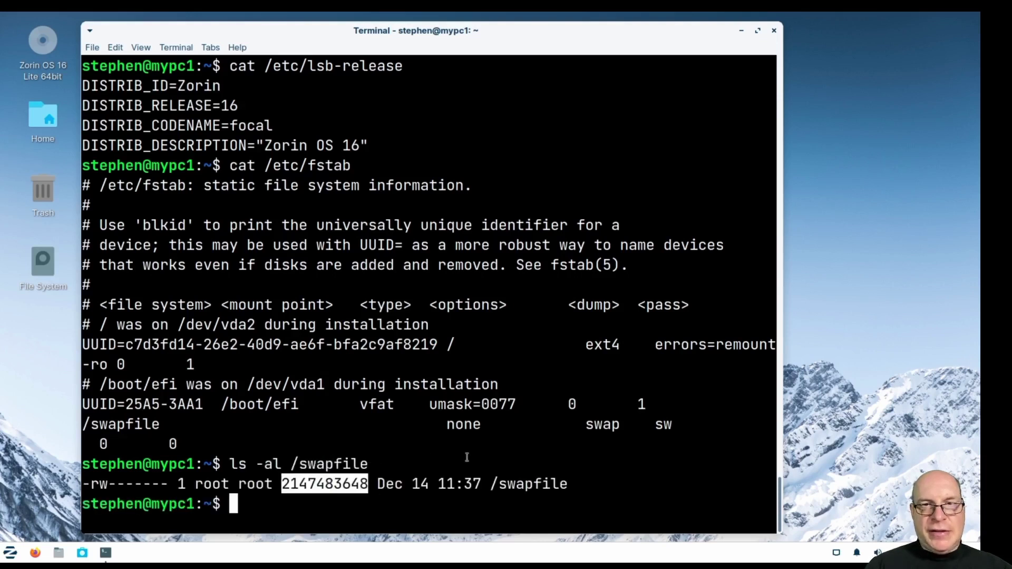
left_click(604, 503)
left_click(758, 31)
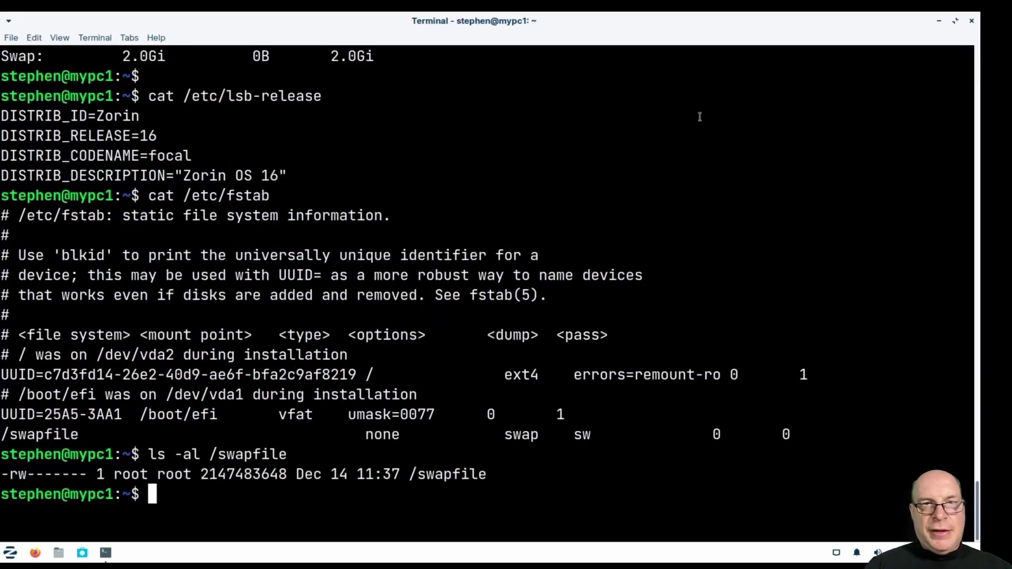
Clear the screen, run systemctl status and page through the first screens.
key("ctrl+l")
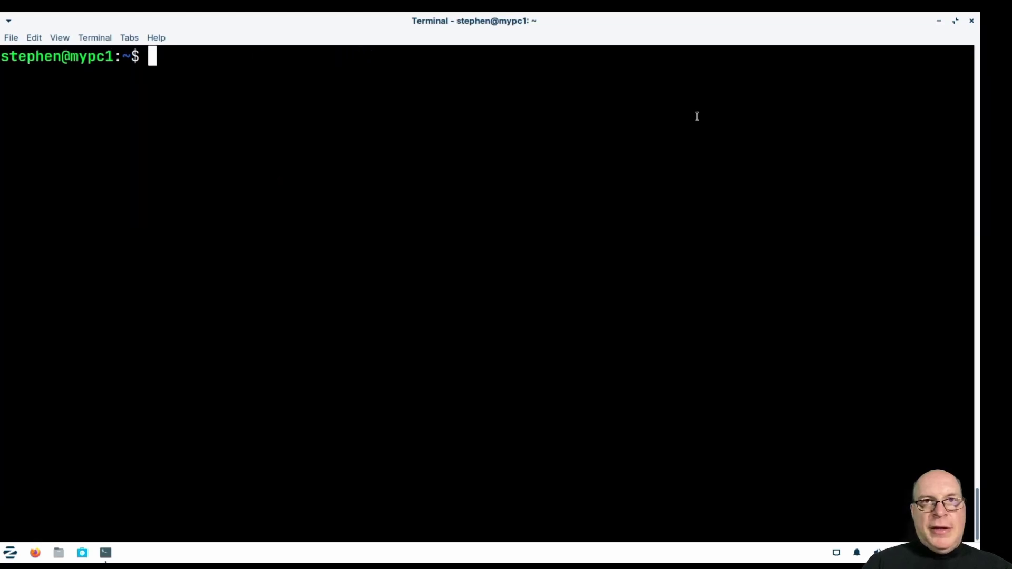
type("systemctl statu")
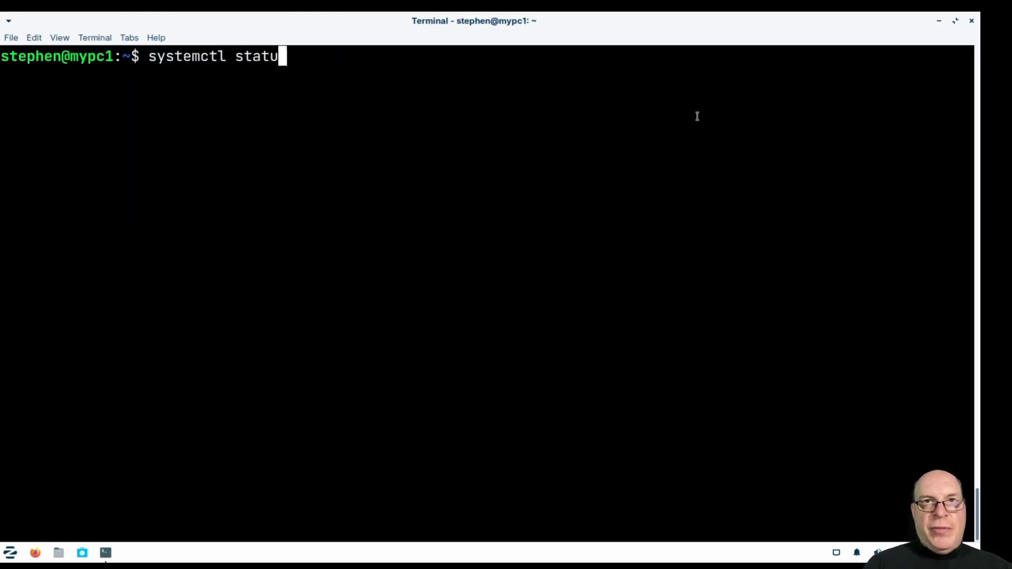
type("s")
key("Return")
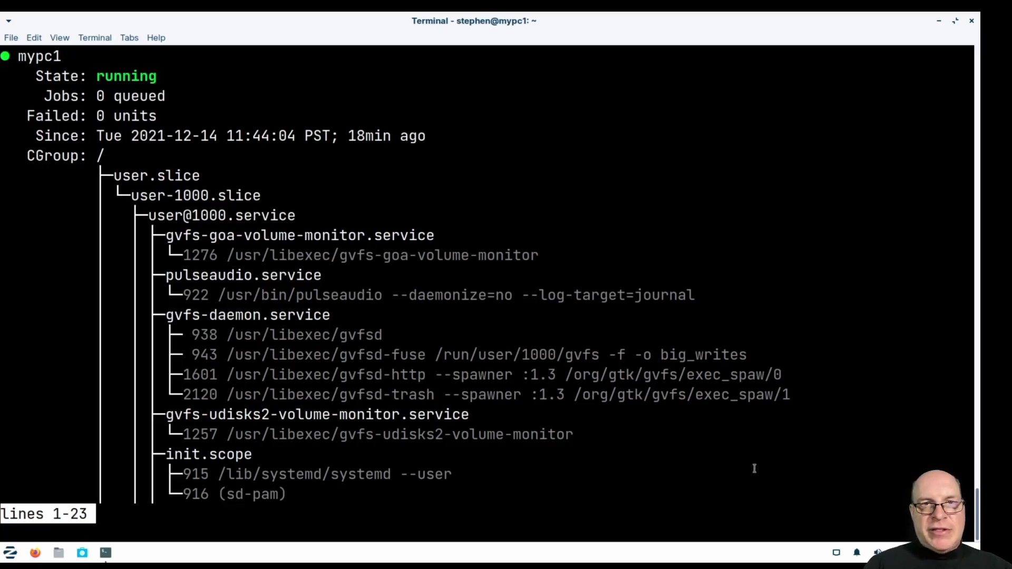
key("space")
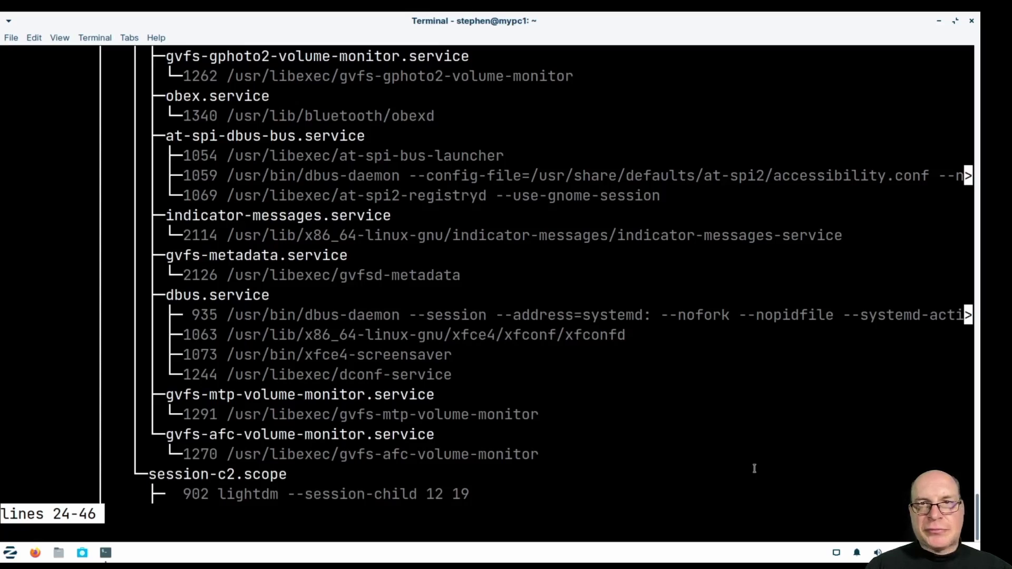
key("space")
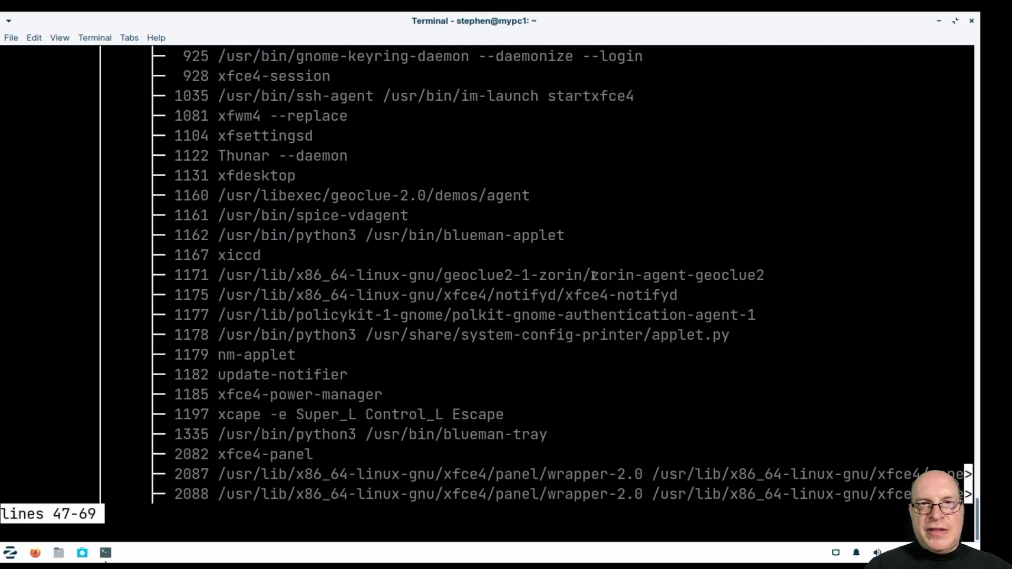
Highlight the zorin-agent-geoclue2 process, then page on to (END) at lines 128–150.
left_click_drag(592, 275, 768, 276)
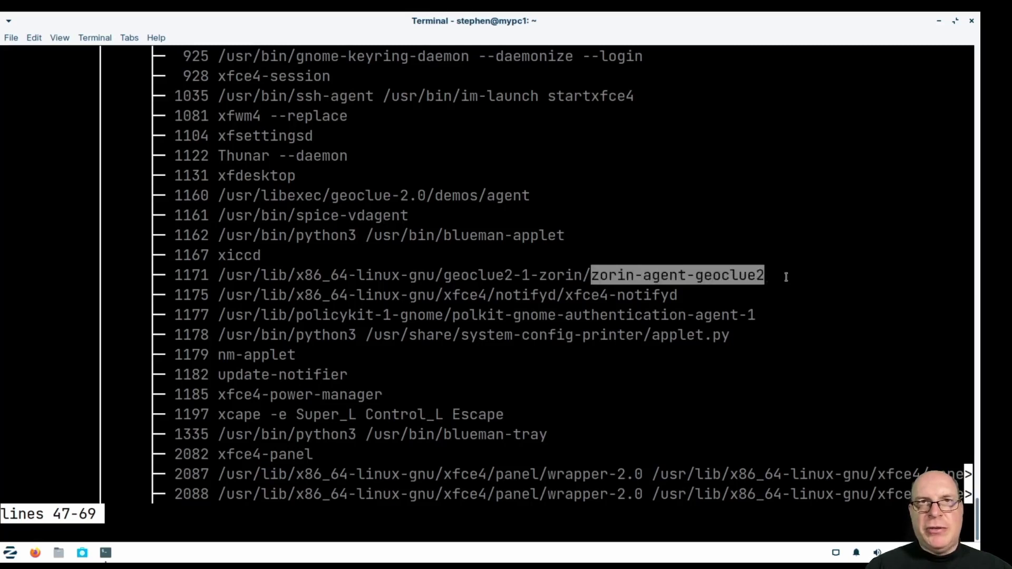
left_click(786, 277)
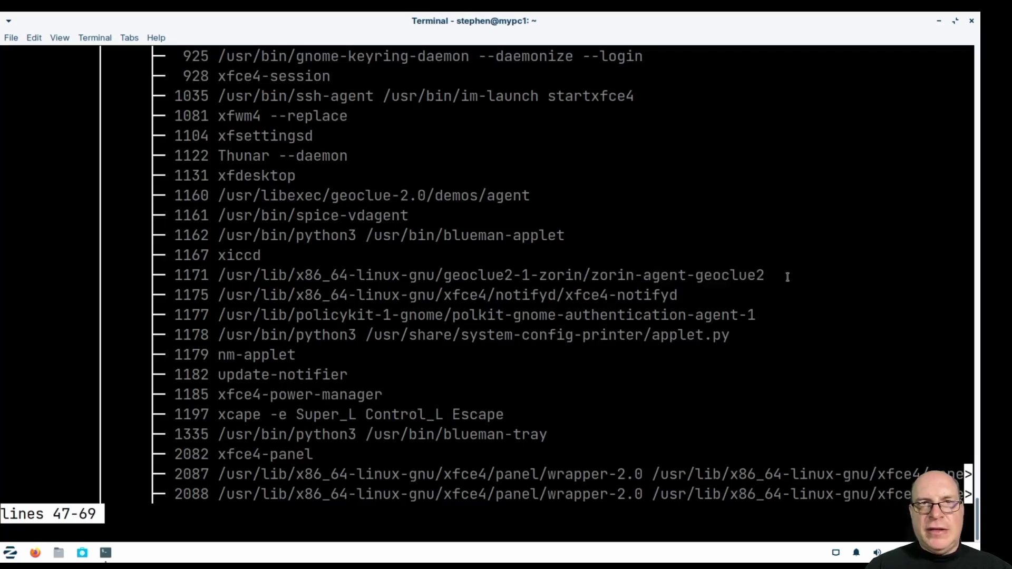
key("space")
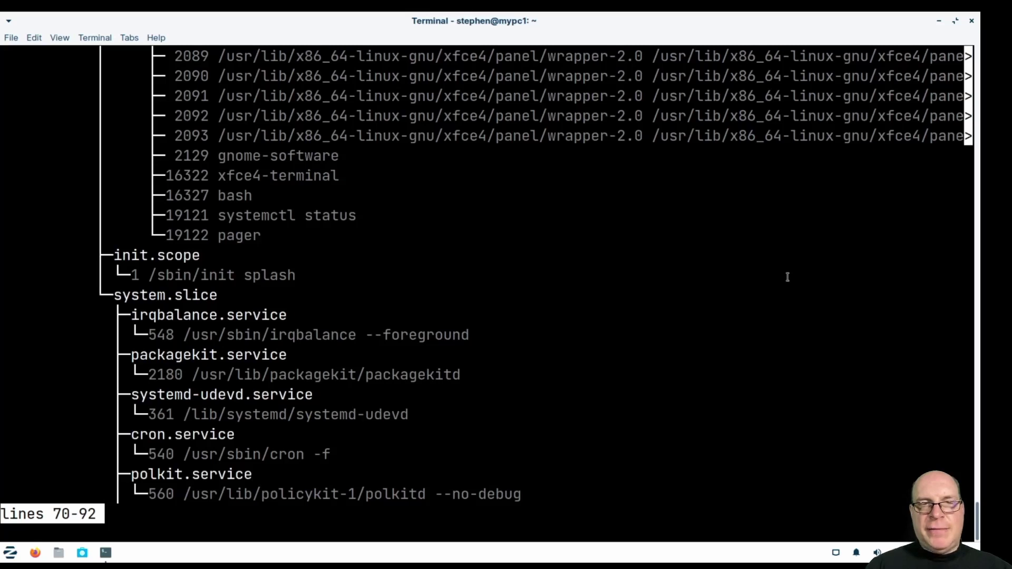
key("space")
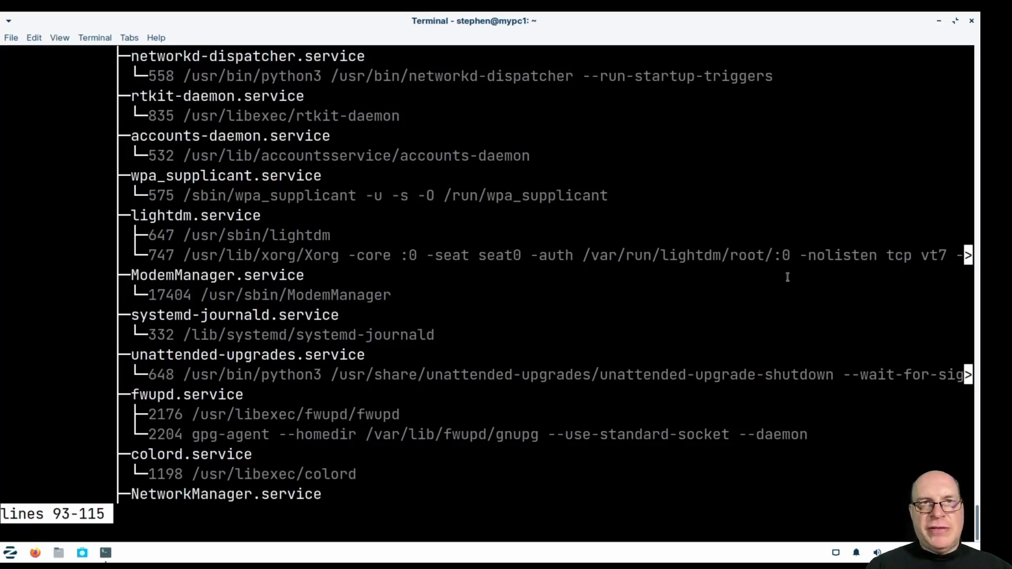
key("space")
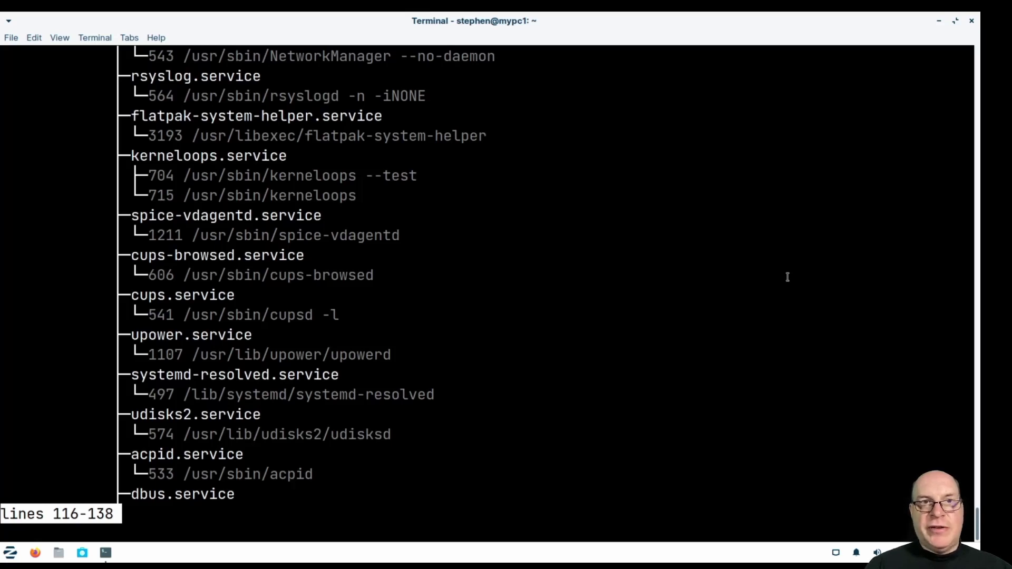
key("space")
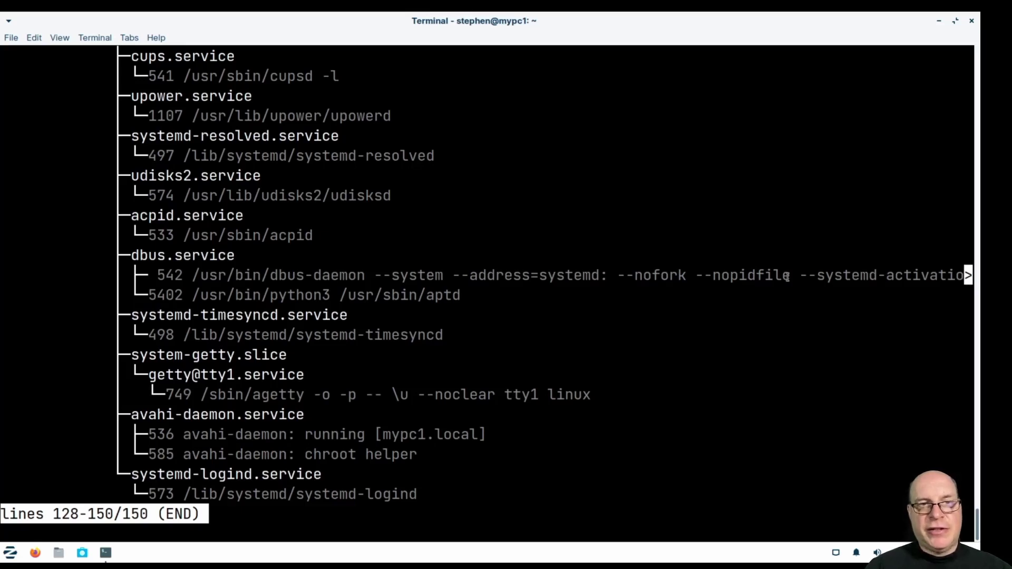
Quit the pager and run sudo systemctl status zorin-agent-geoclue2, which reports the unit not found.
type("q")
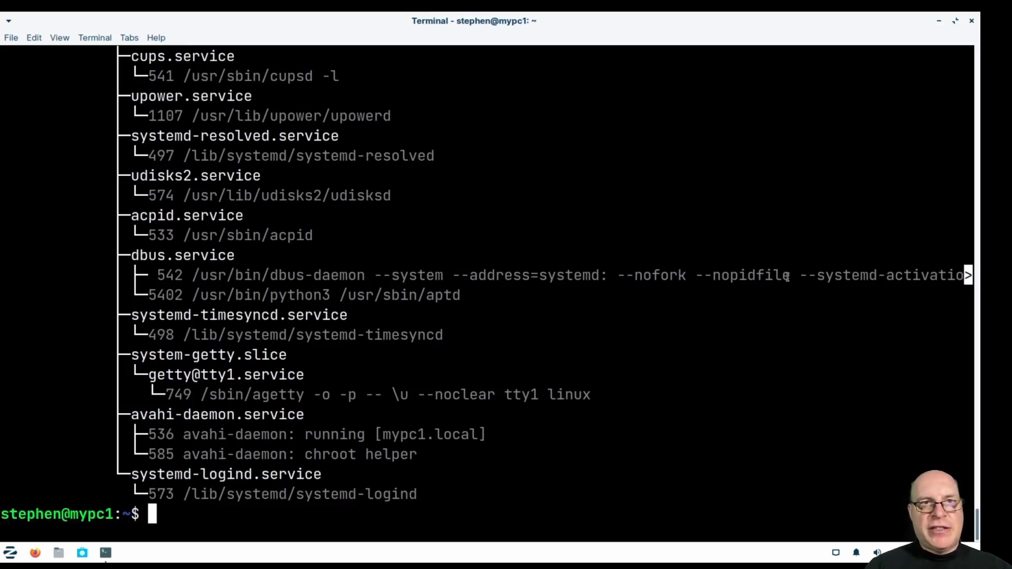
type("sudo system")
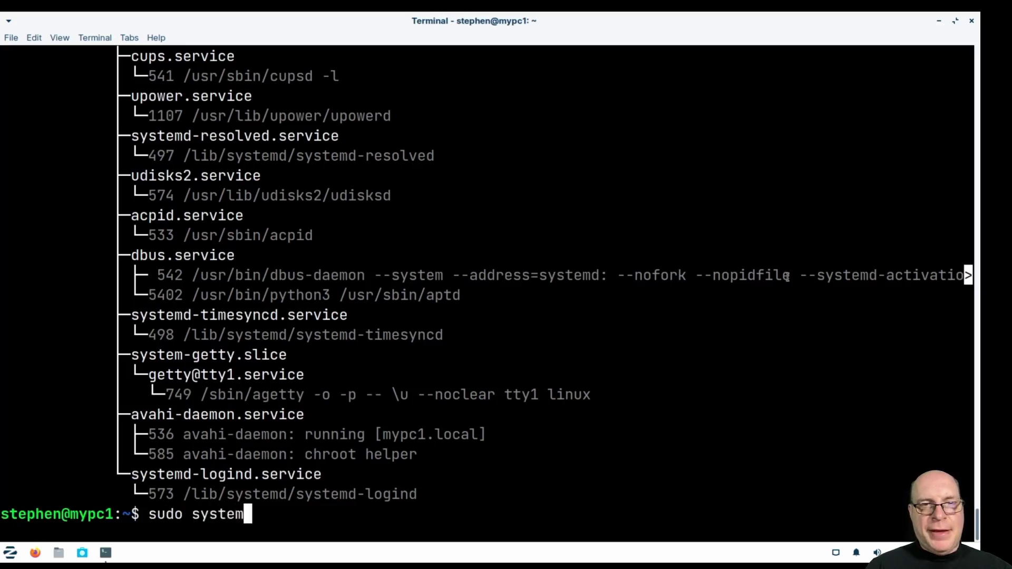
type("ctl status ")
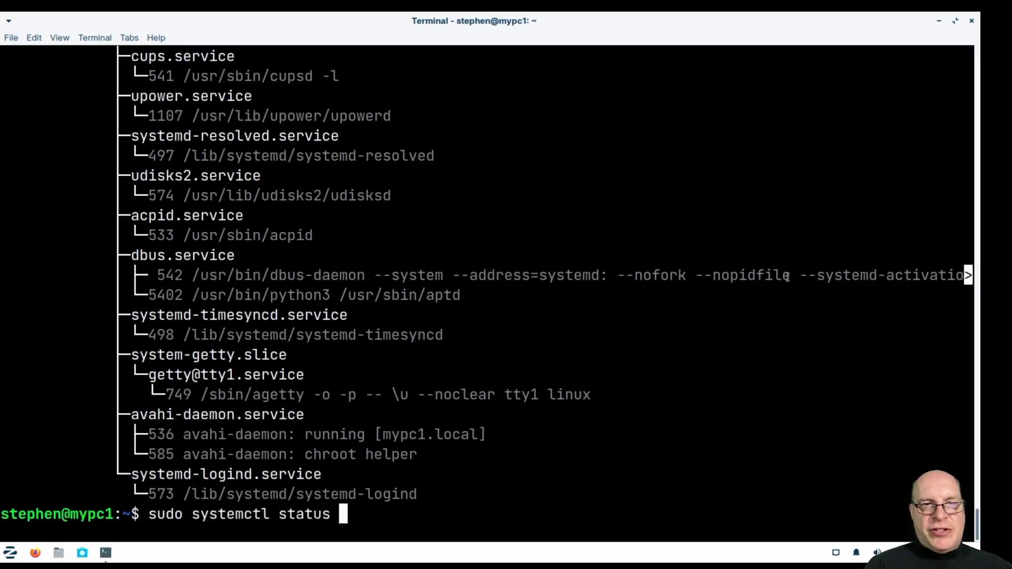
type("zorin")
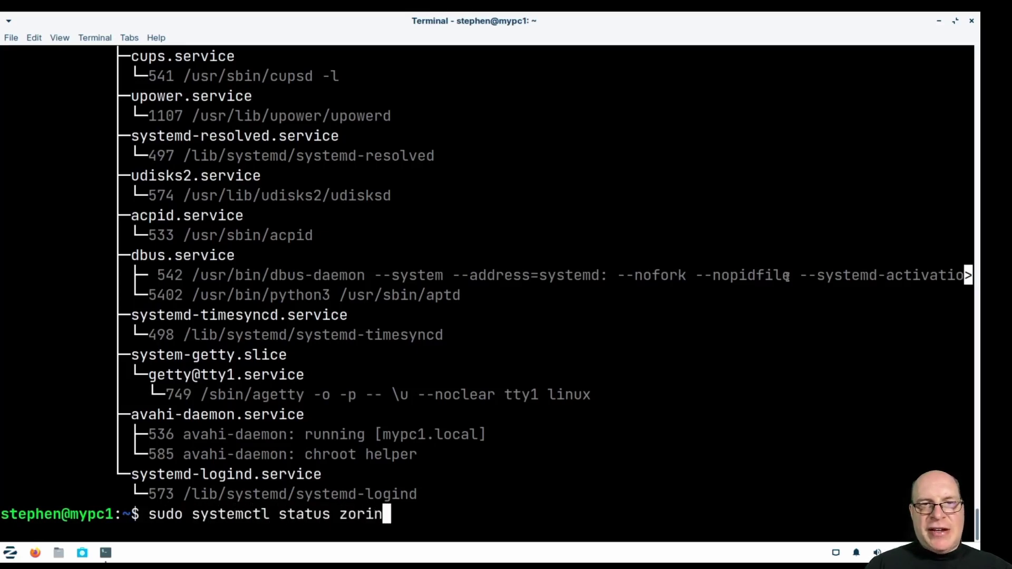
scroll(731, 303, "up", 18)
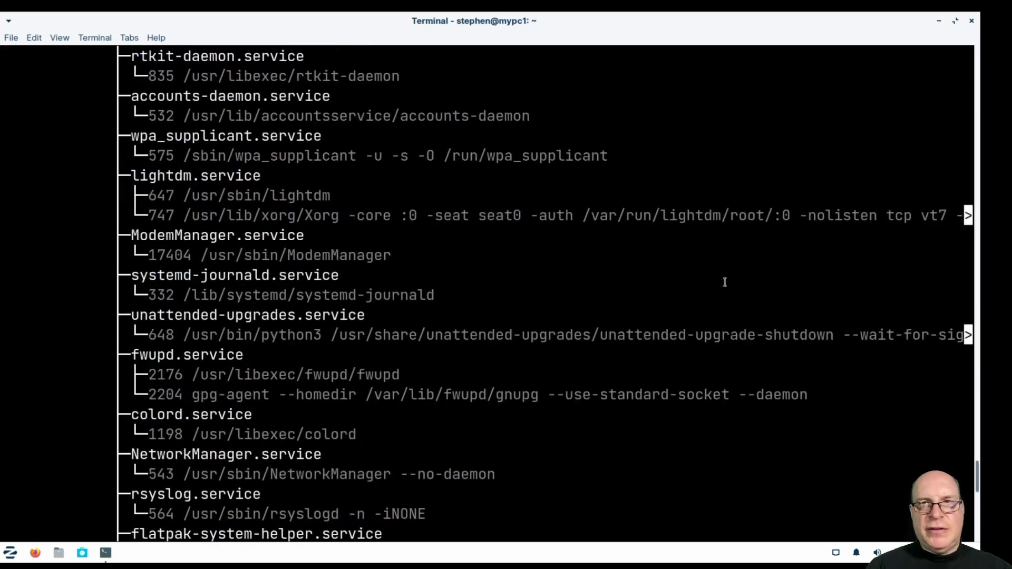
scroll(724, 282, "up", 7)
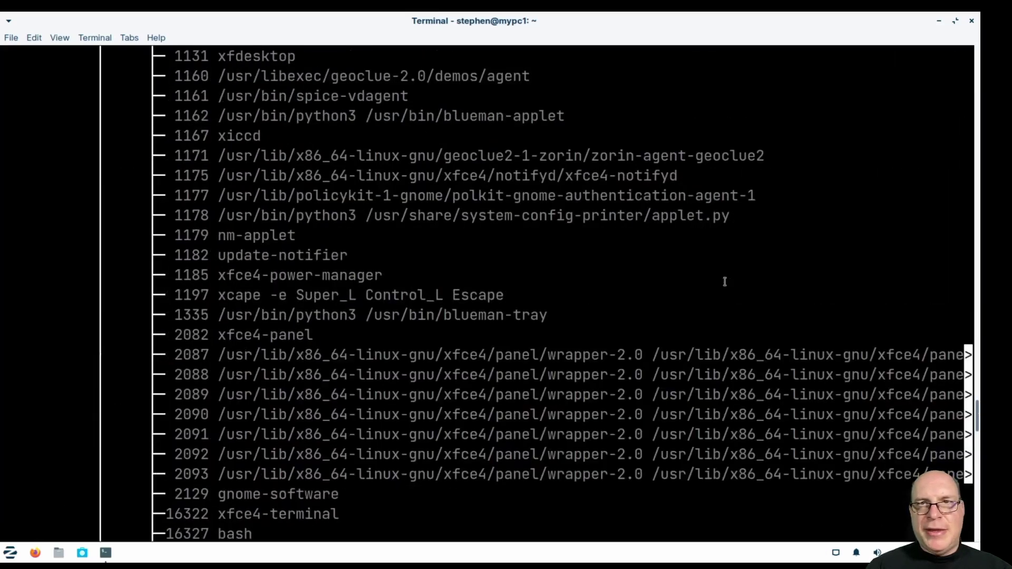
scroll(724, 282, "down", 20)
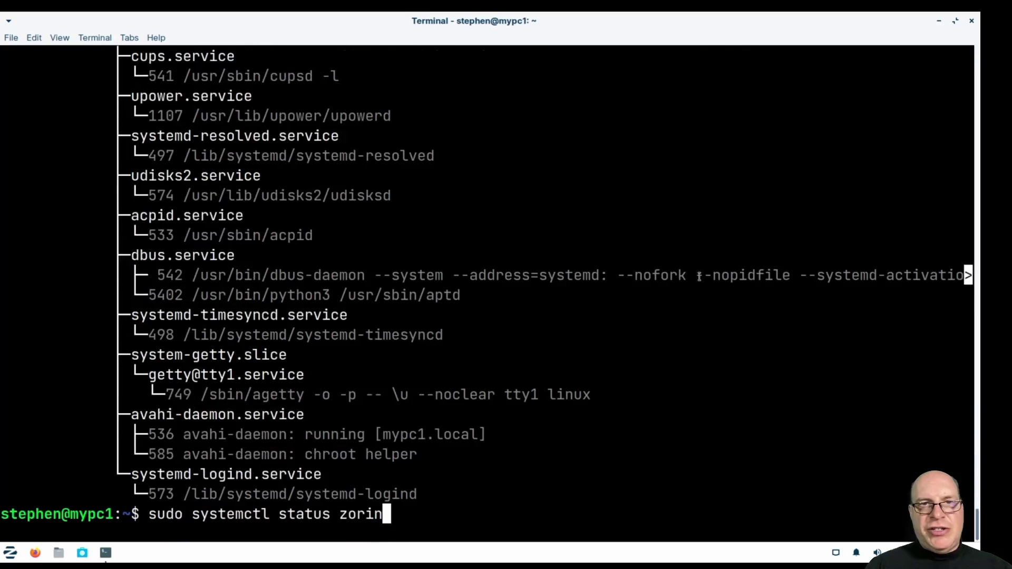
type("-agent-")
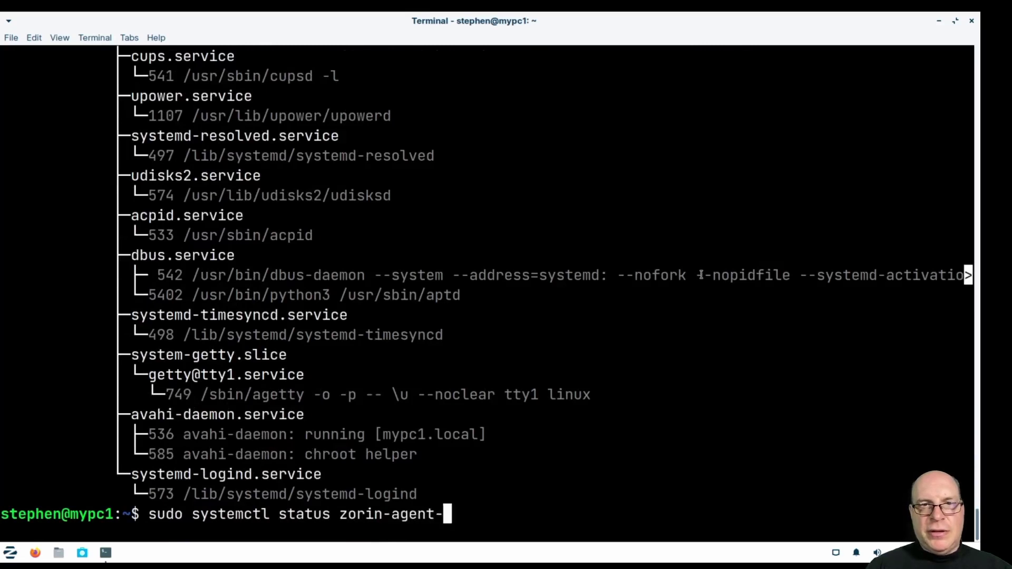
type("geoclue2")
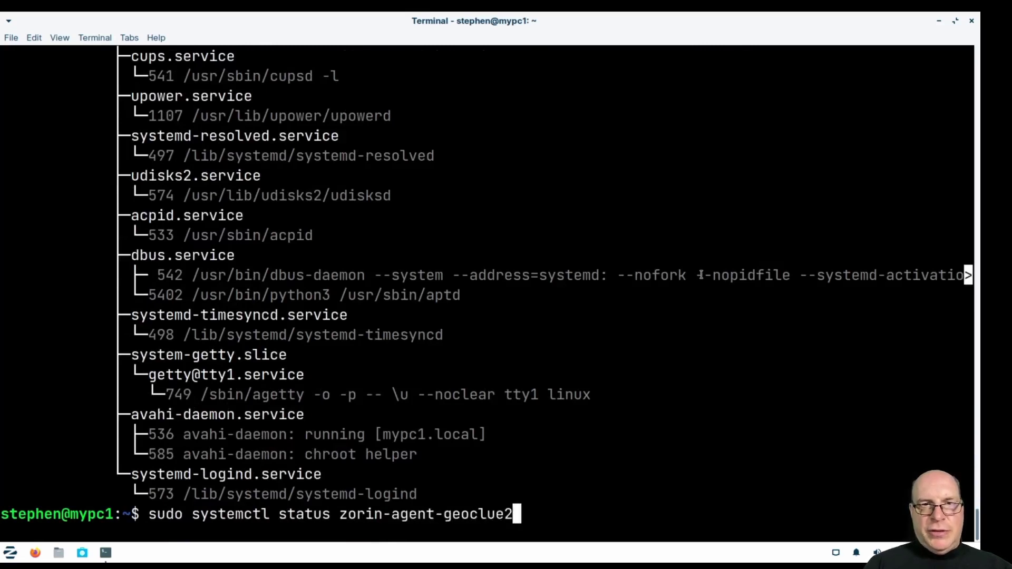
key("Return")
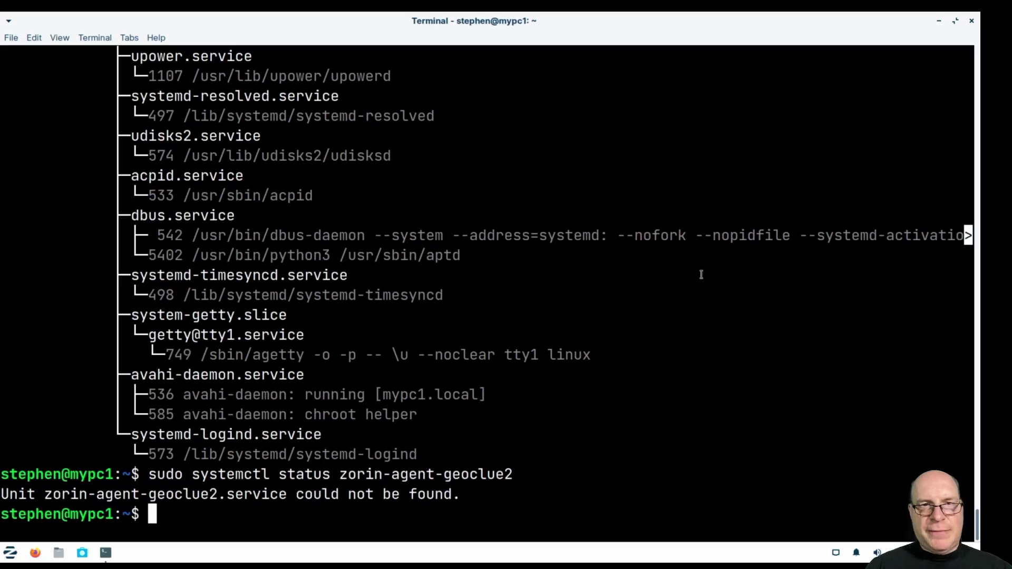
scroll(664, 307, "up", 15)
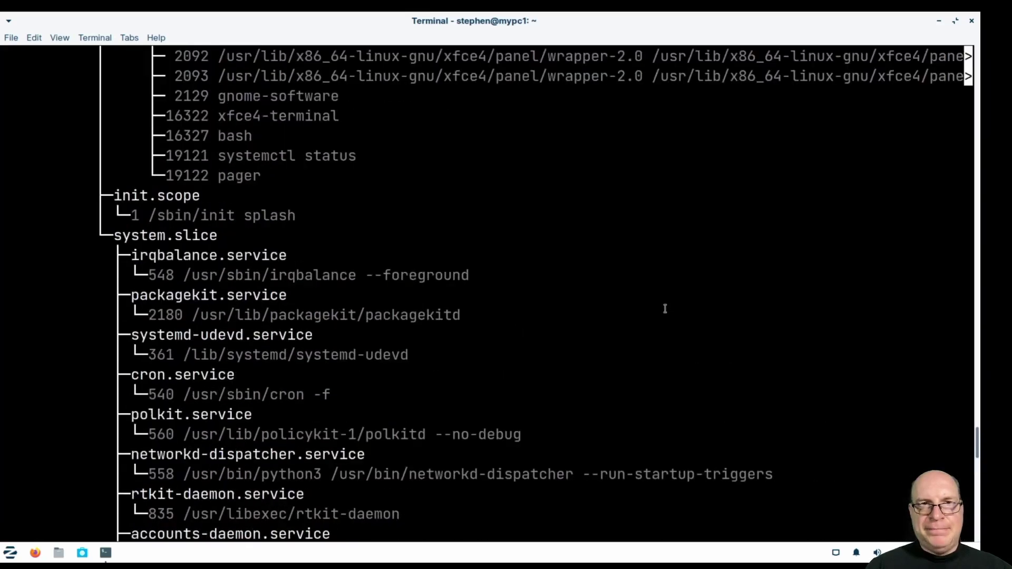
scroll(664, 309, "up", 8)
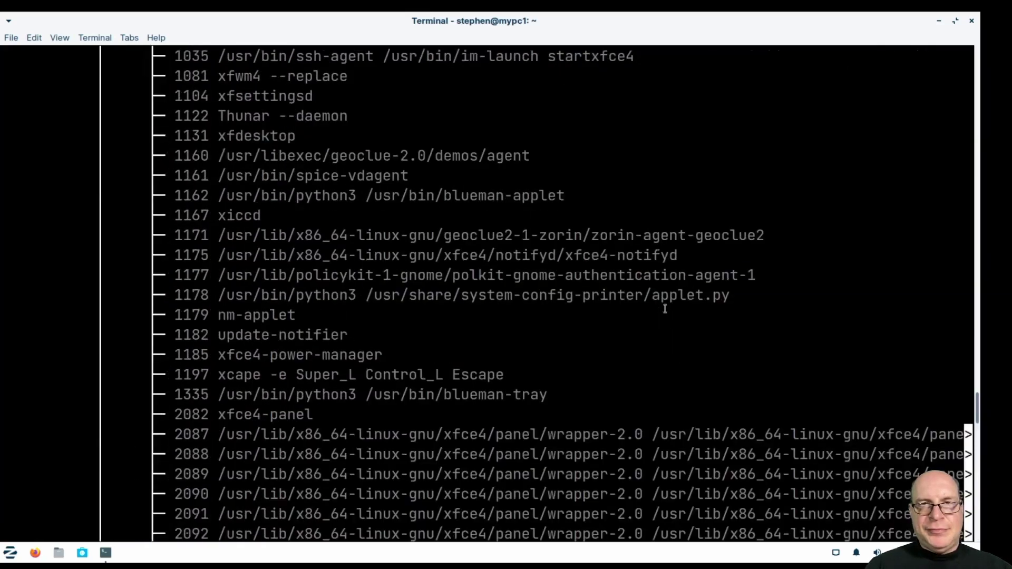
scroll(664, 309, "up", 3)
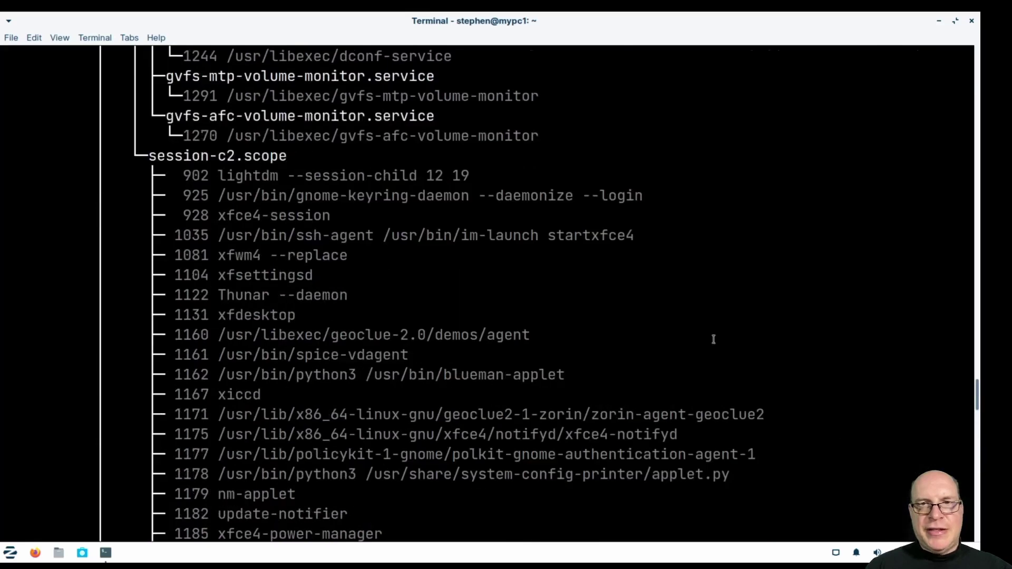
scroll(714, 339, "down", 20)
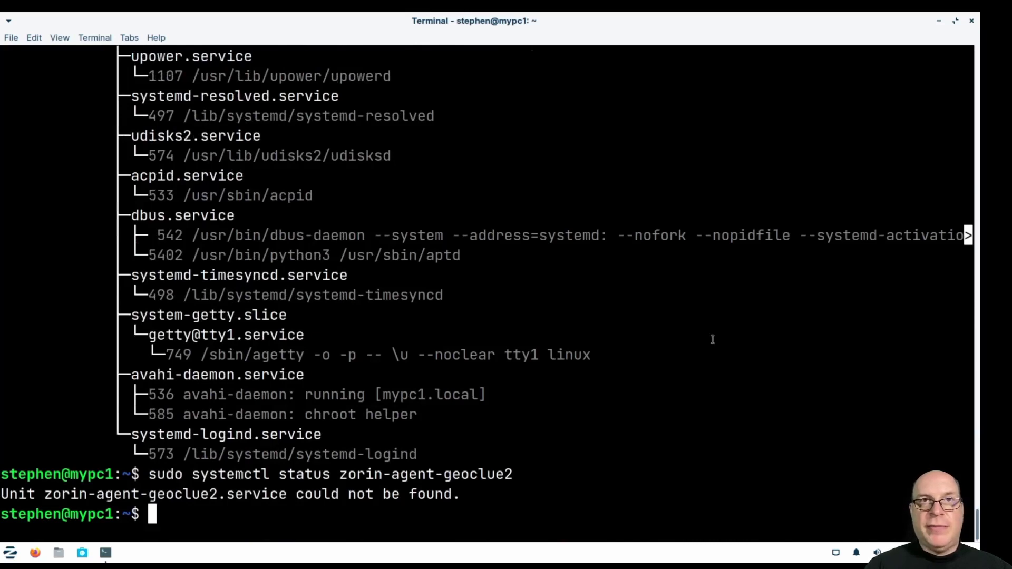
Run ps ax | grep -i zorin and select PID 1171.
type("ps ax | ")
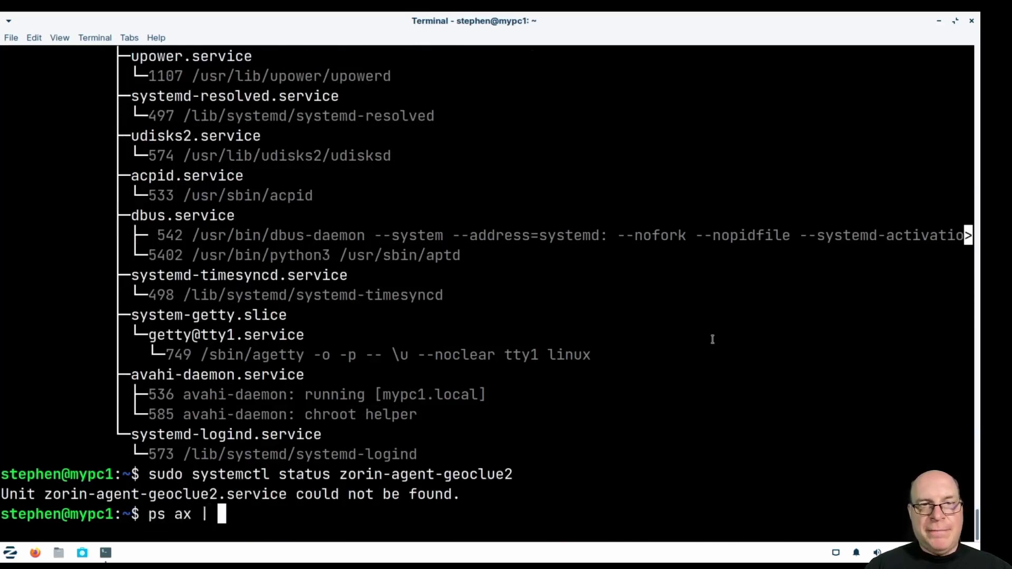
type("grep -i zorin")
key("Return")
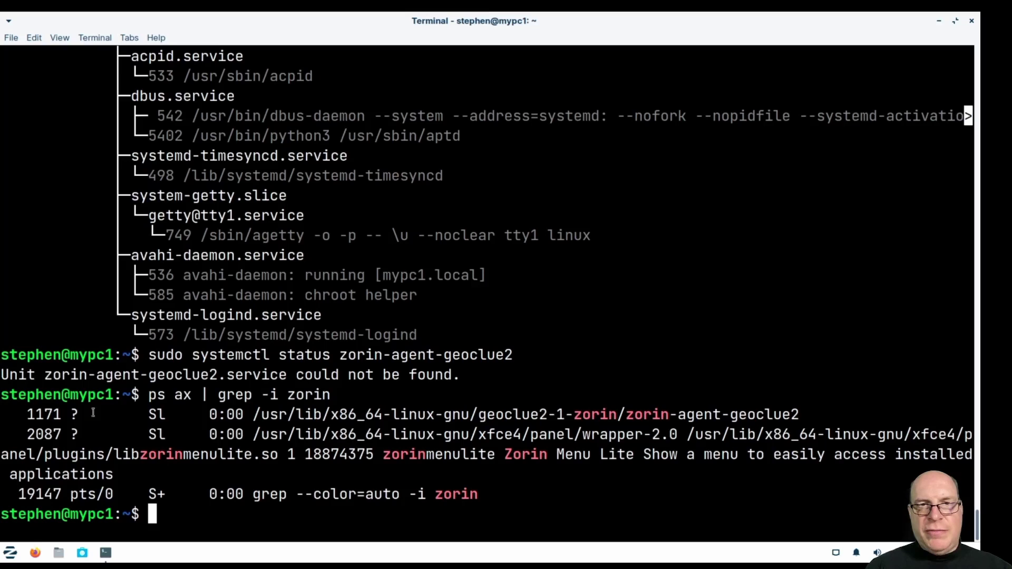
double_click(53, 414)
key("ctrl+c")
Kill process 1171 with sudo kill -9, rerun the search to confirm, and close the terminal.
type("sudo kill -9")
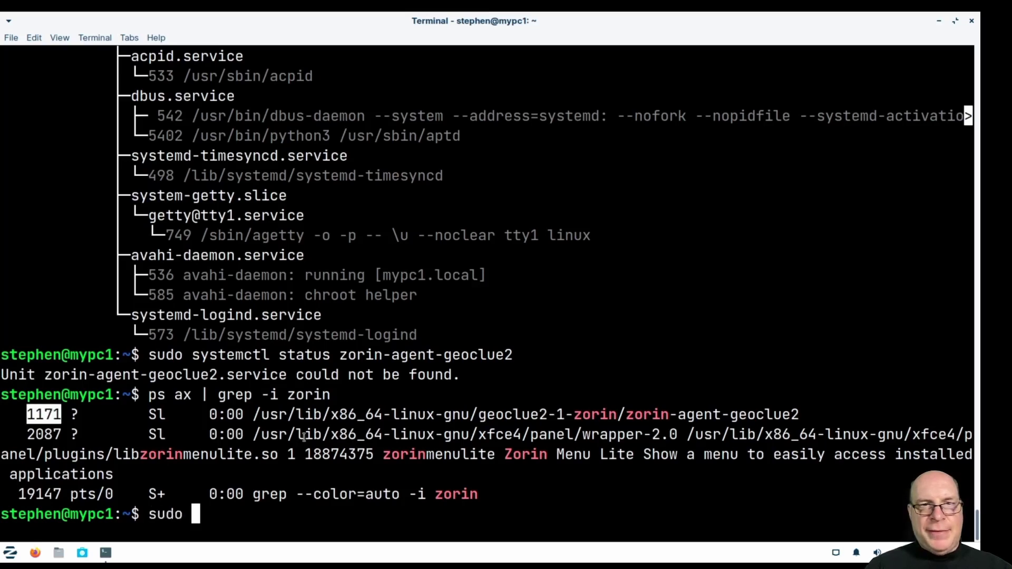
middle_click(316, 443)
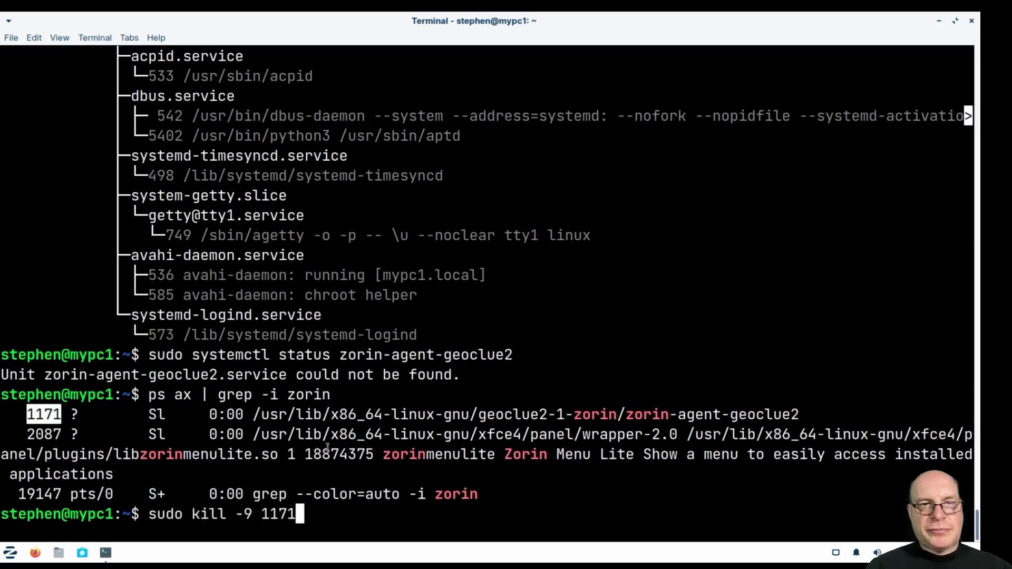
key("Return")
key("Up")
key("Up")
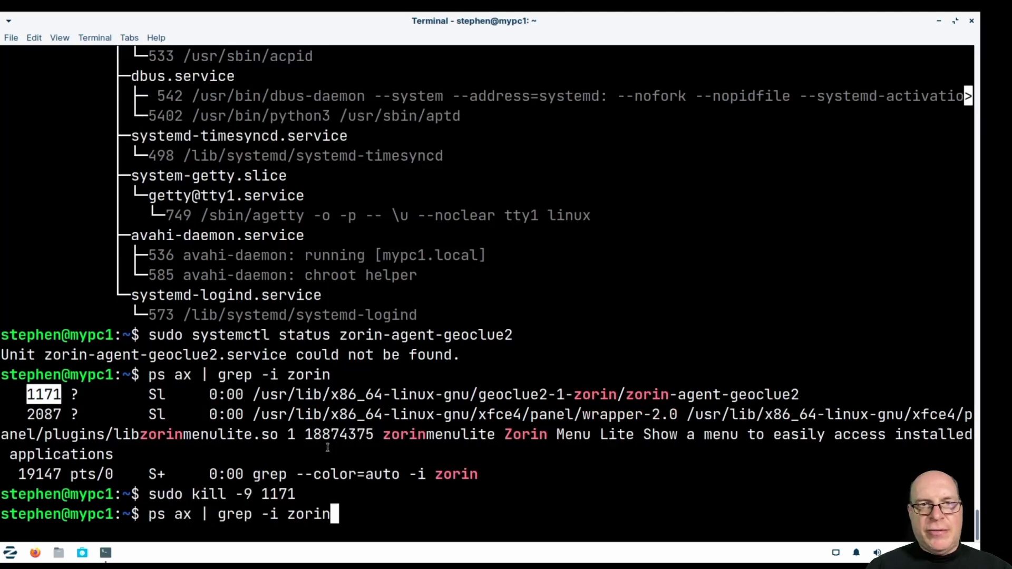
key("Return")
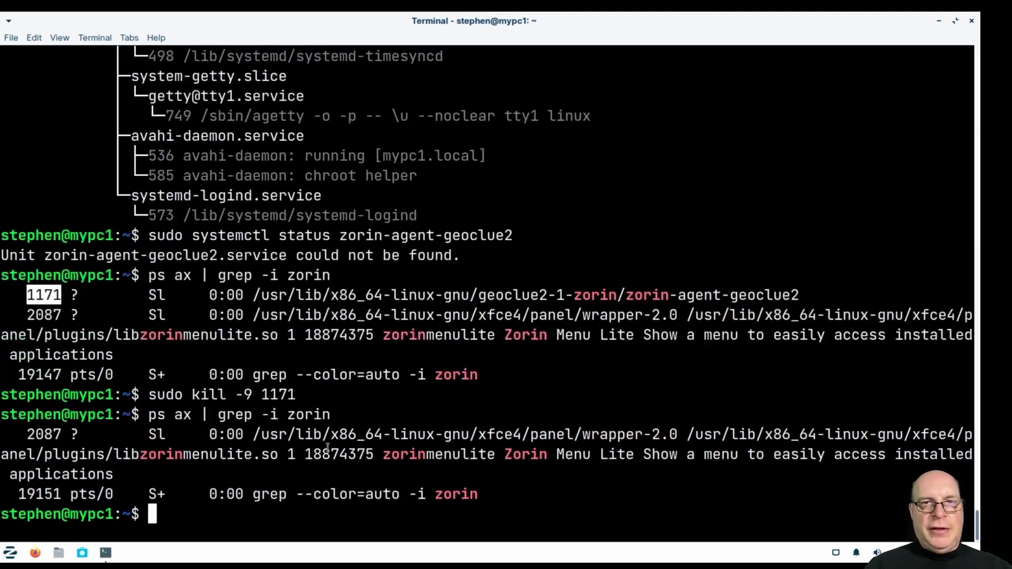
left_click(585, 513)
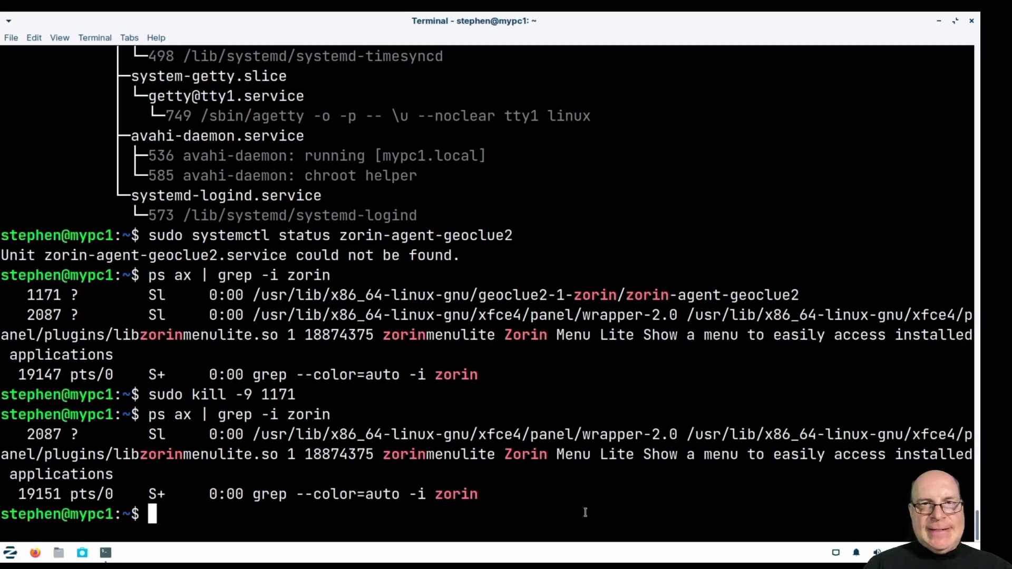
left_click(971, 22)
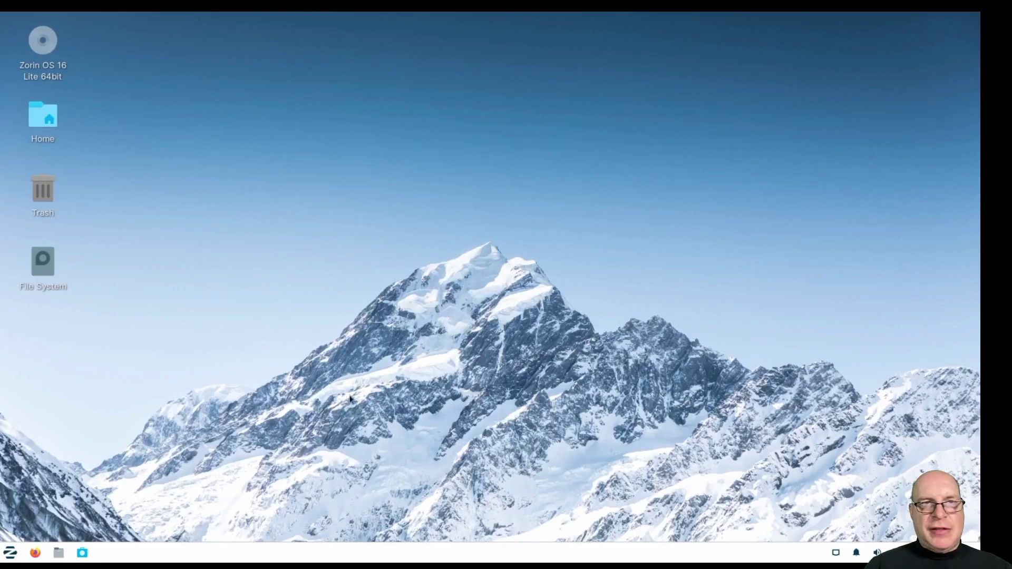
Open Settings from the Zorin menu, briefly open Zorin Appearance, then scroll down to Hardware.
left_click(13, 553)
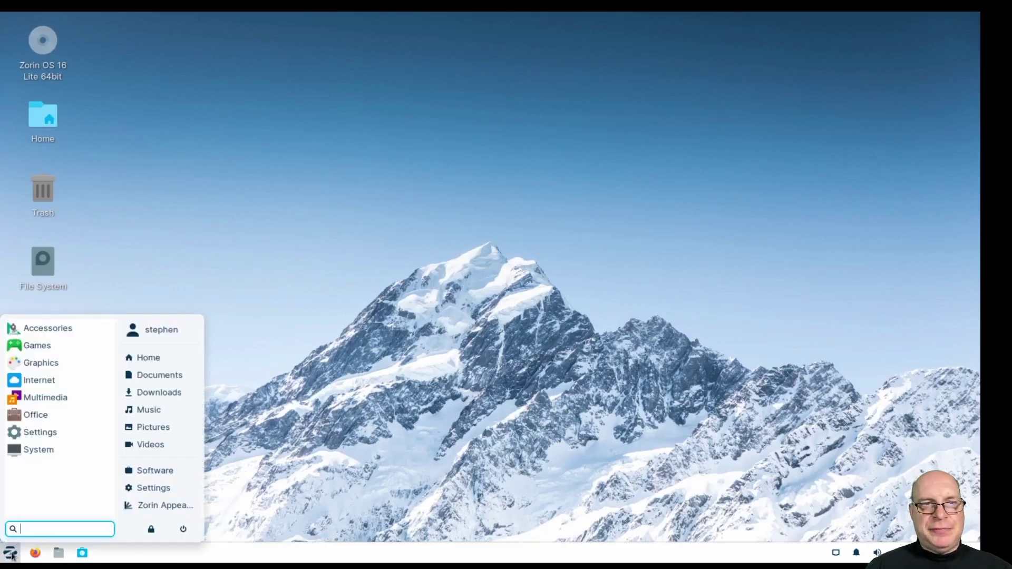
left_click(135, 493)
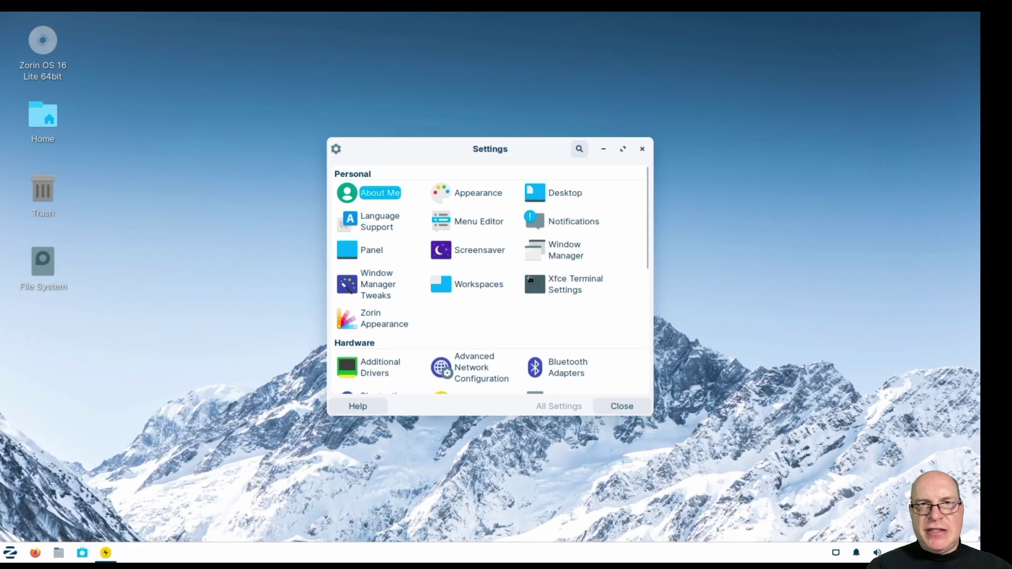
left_click(375, 316)
left_click(663, 153)
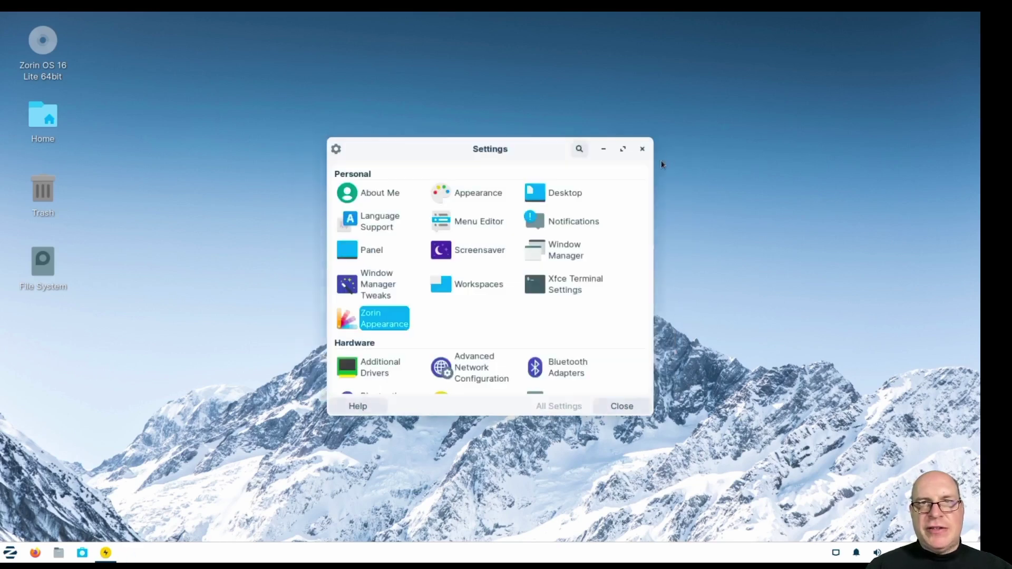
scroll(572, 314, "down", 5)
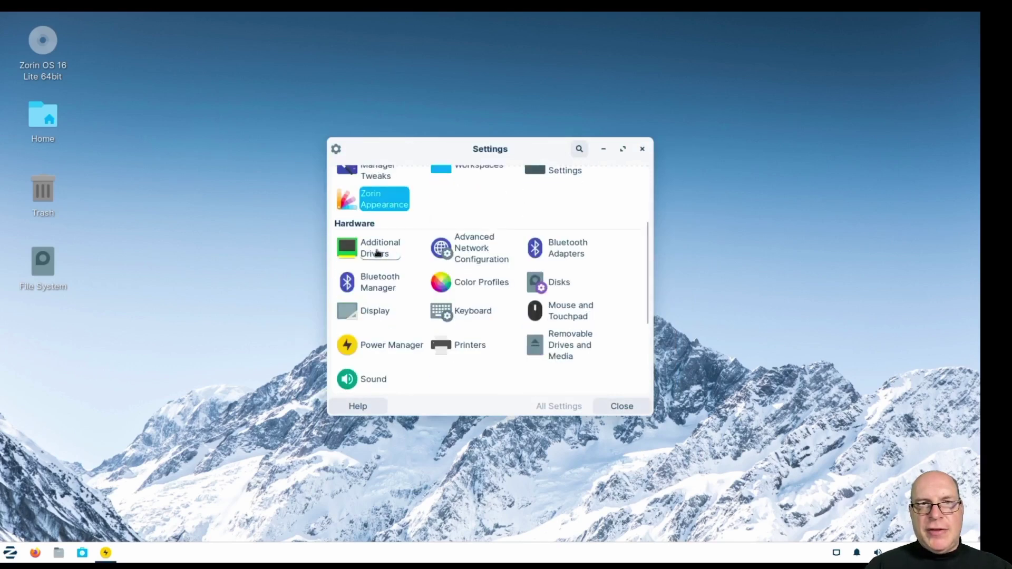
Open Additional Drivers, view the Zorin Software tab, then scroll through the Other Software sources.
left_click(378, 253)
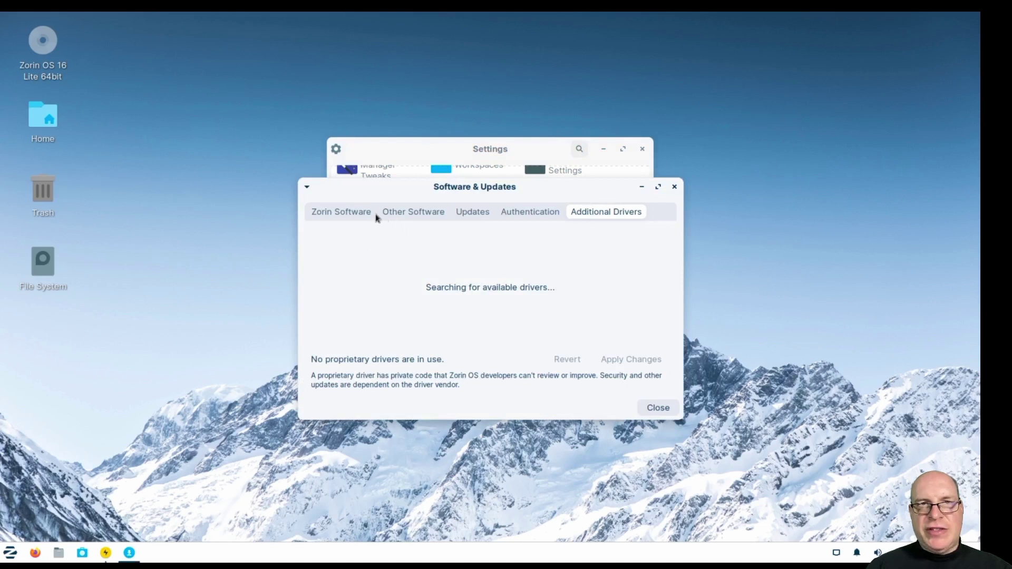
left_click(340, 212)
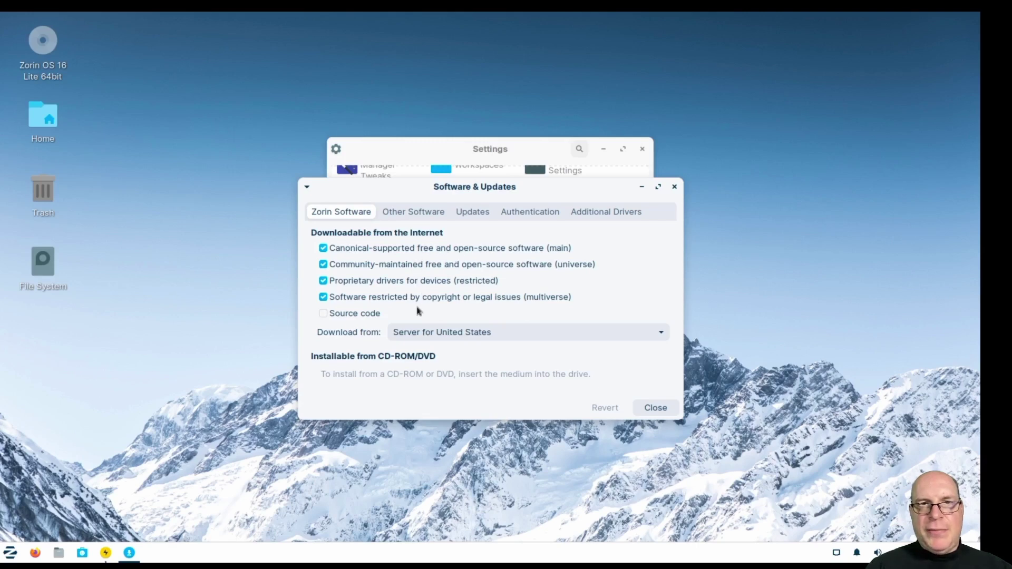
left_click(413, 212)
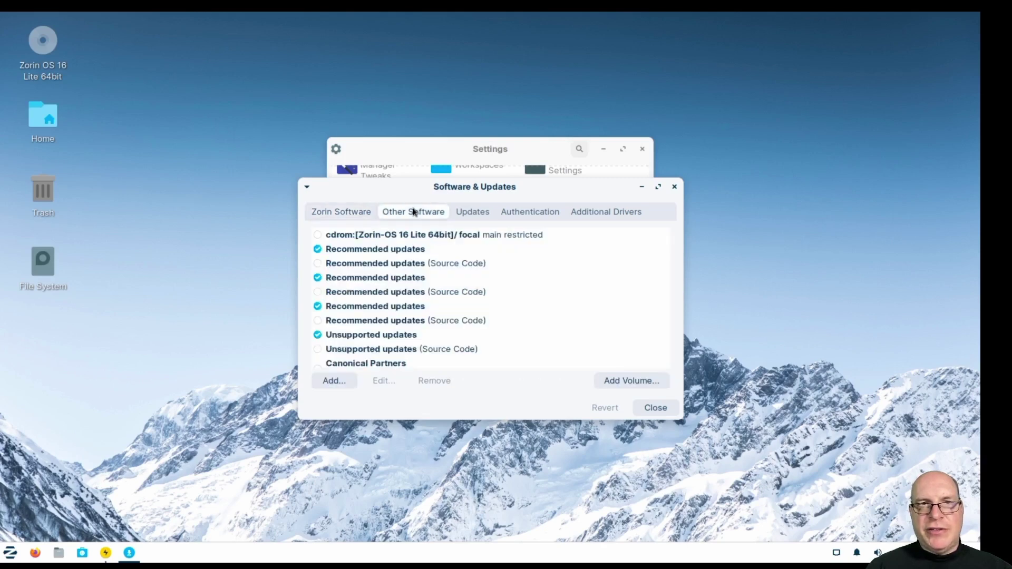
scroll(545, 308, "down", 5)
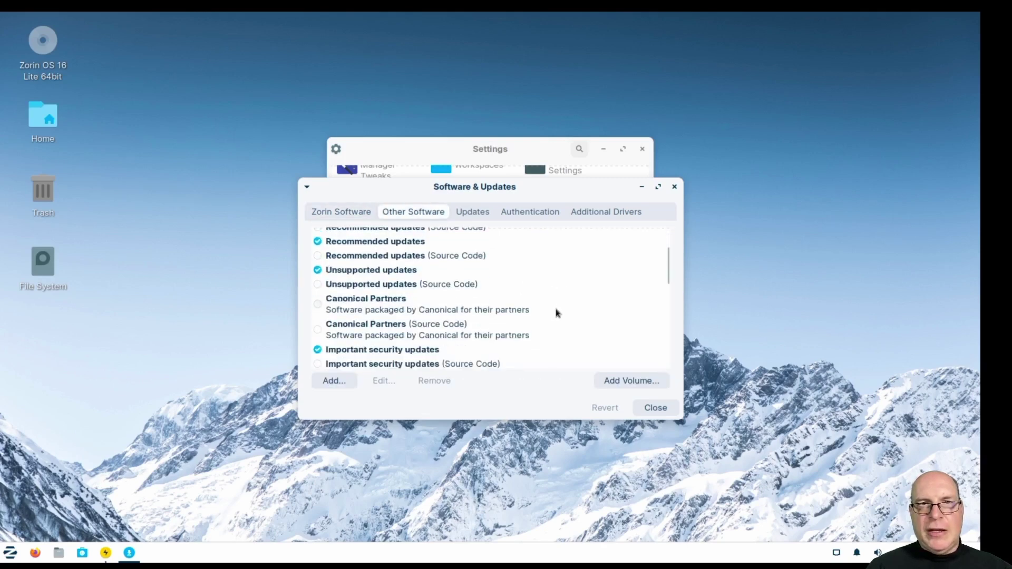
scroll(581, 313, "down", 3)
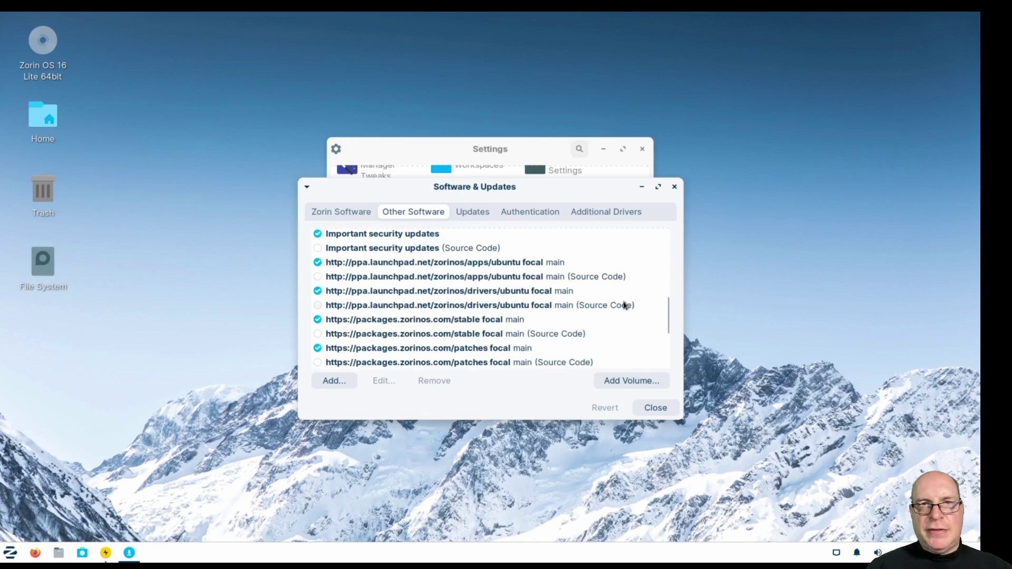
scroll(624, 305, "down", 5)
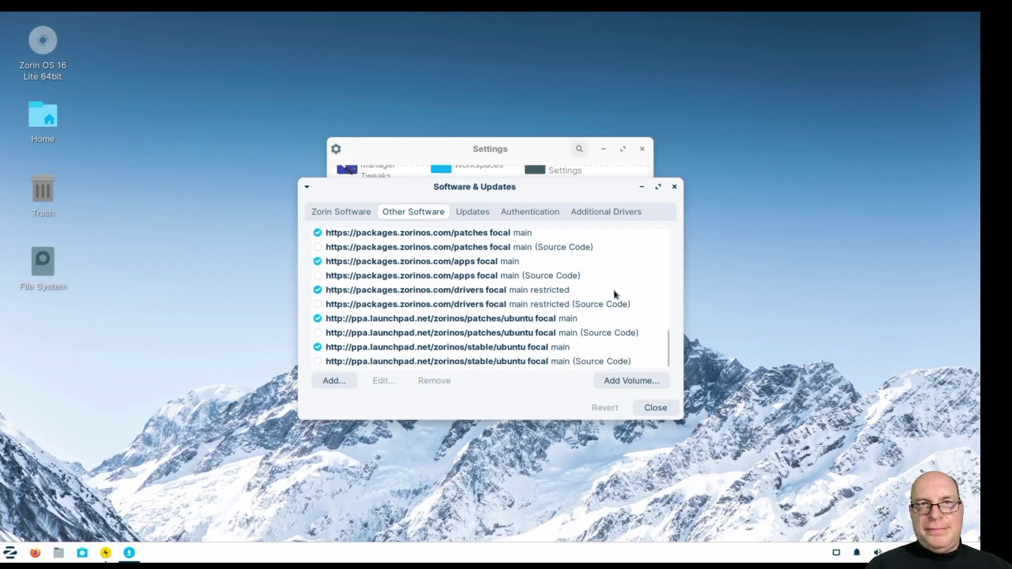
scroll(620, 294, "up", 8)
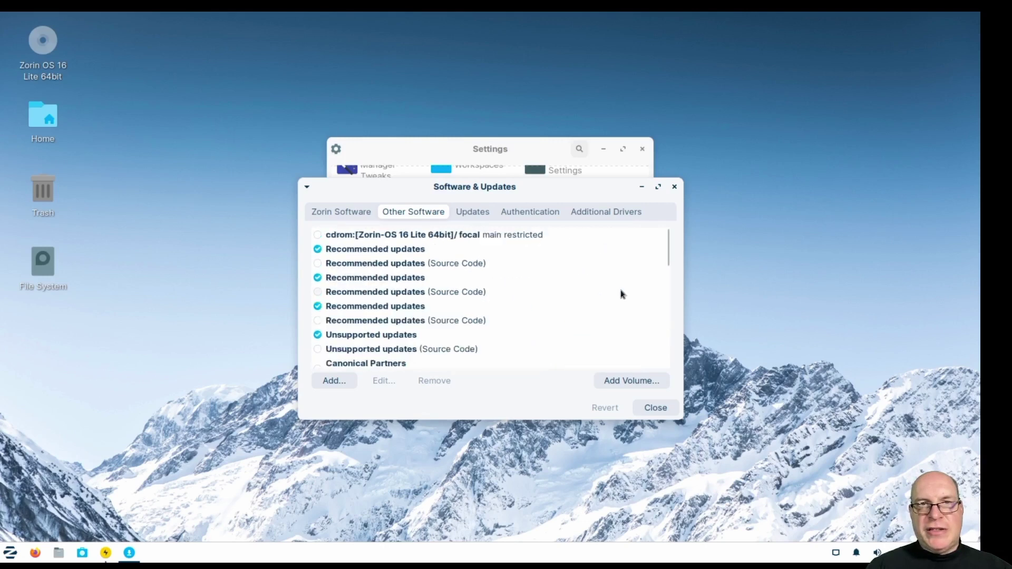
View the Updates tab and Authentication keys list, then the Additional Drivers tab showing none available.
left_click(478, 215)
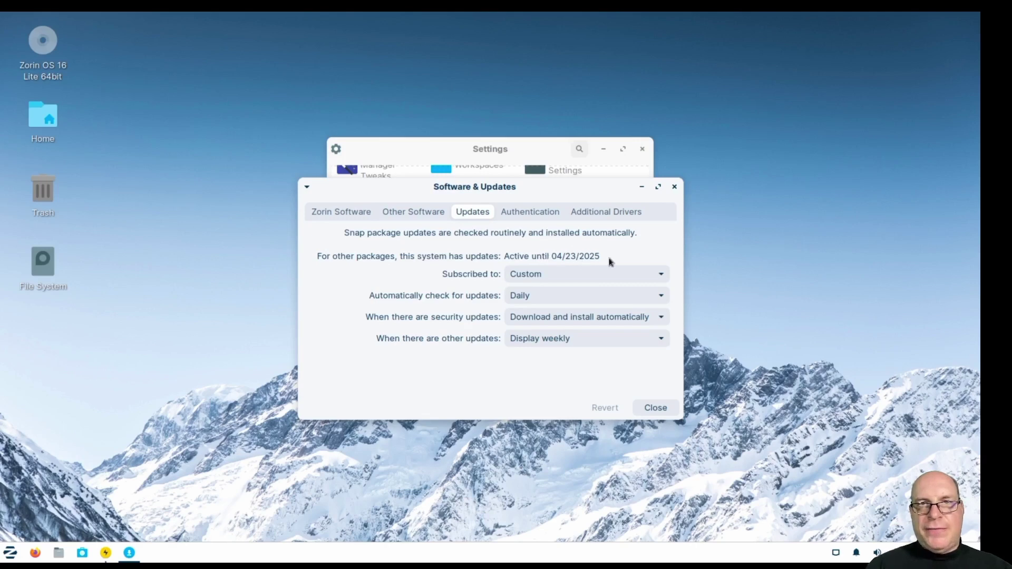
left_click(536, 213)
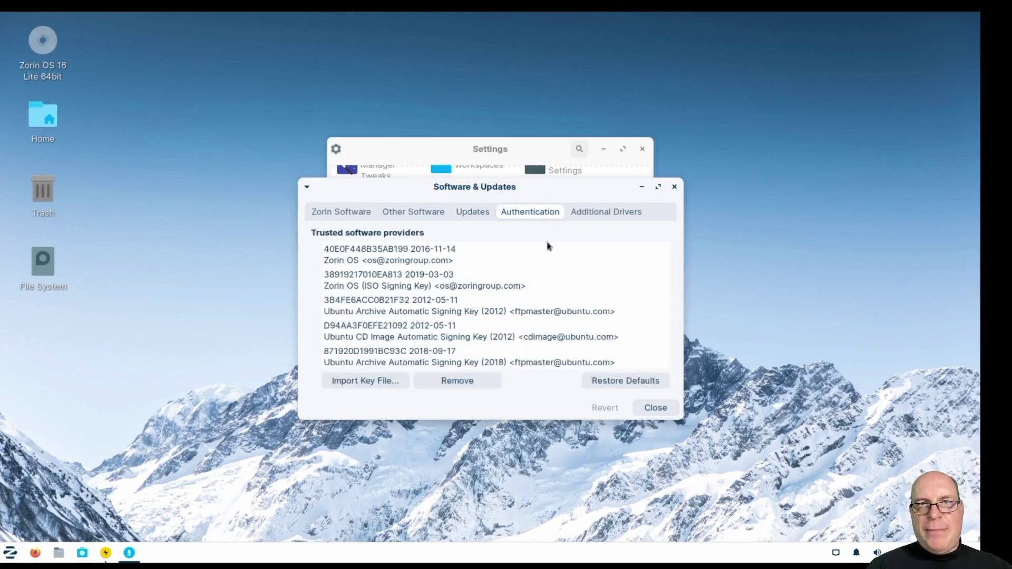
scroll(606, 297, "down", 4)
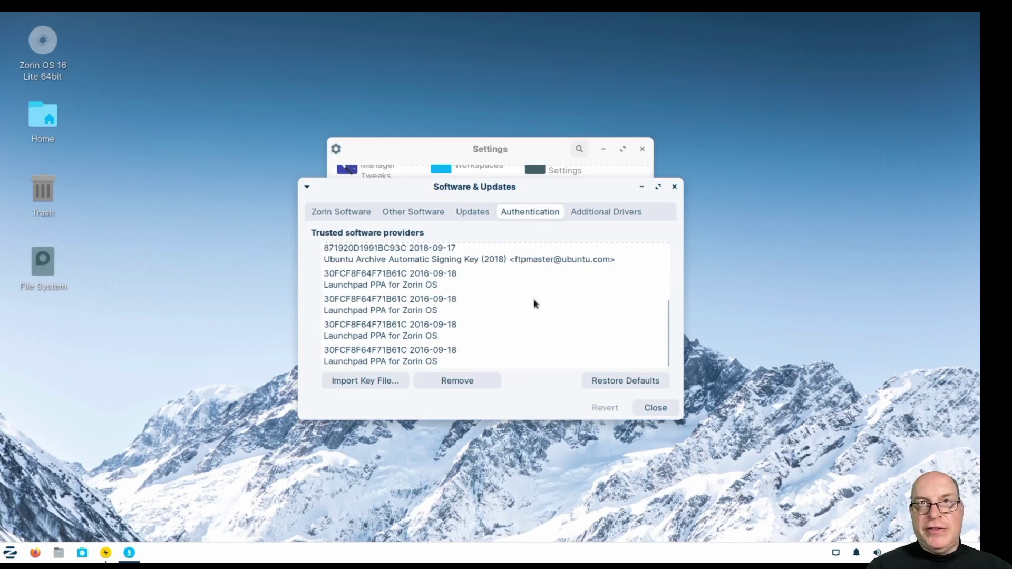
scroll(540, 303, "up", 4)
left_click(599, 213)
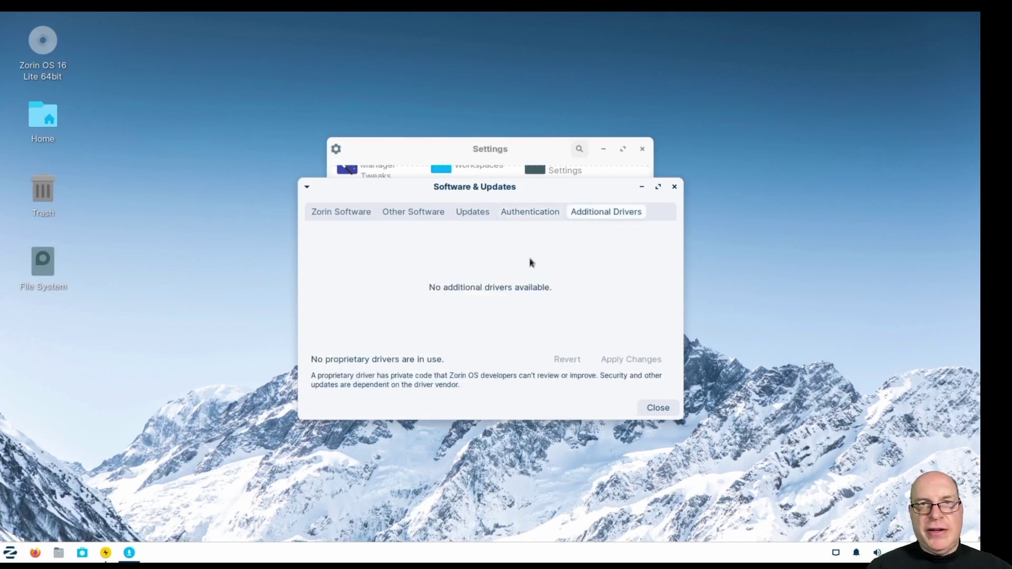
left_click(11, 553)
Launch Xfce Terminal, enlarge the text, run uname -a showing kernel 5.11.0-41-generic, then close it.
left_click(37, 449)
left_click(39, 449)
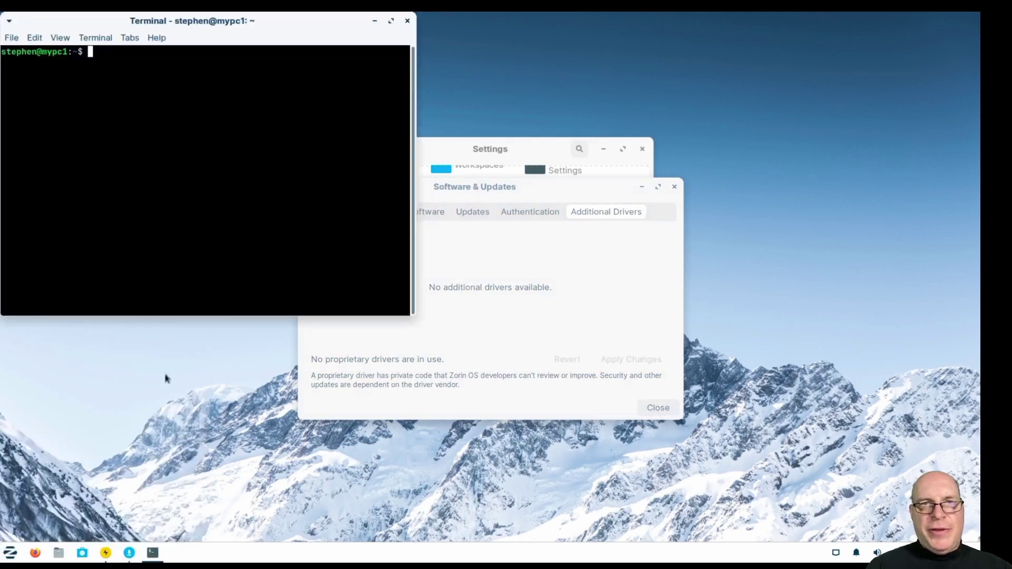
key("ctrl+plus")
key("ctrl+plus")
key("ctrl+plus")
type("uname -a")
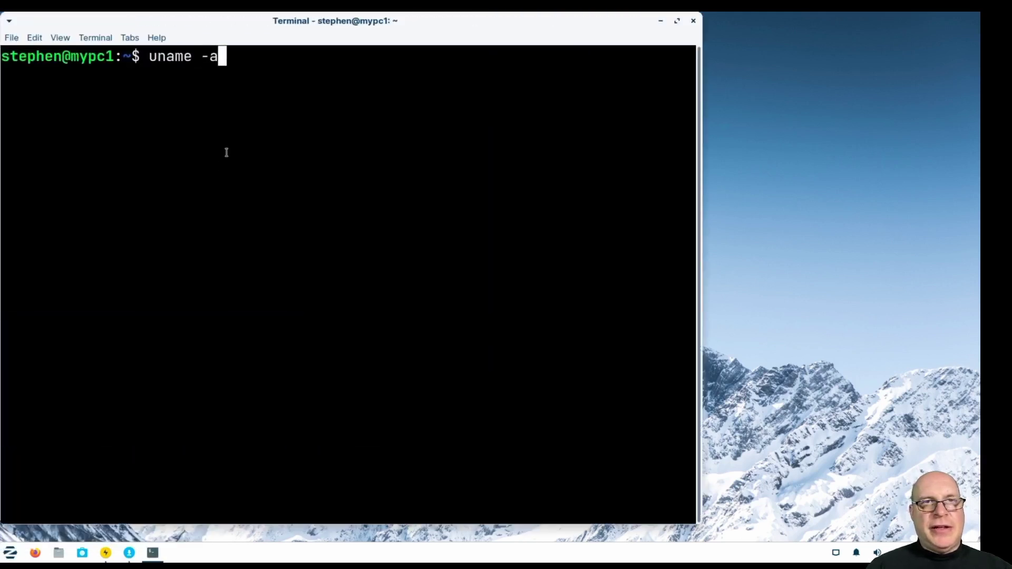
key("Return")
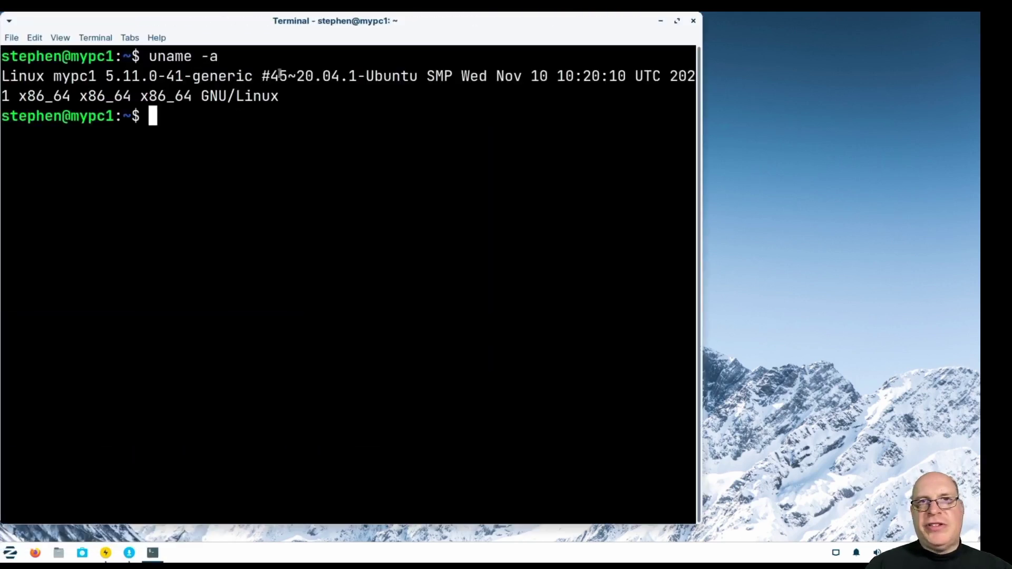
left_click_drag(193, 77, 418, 78)
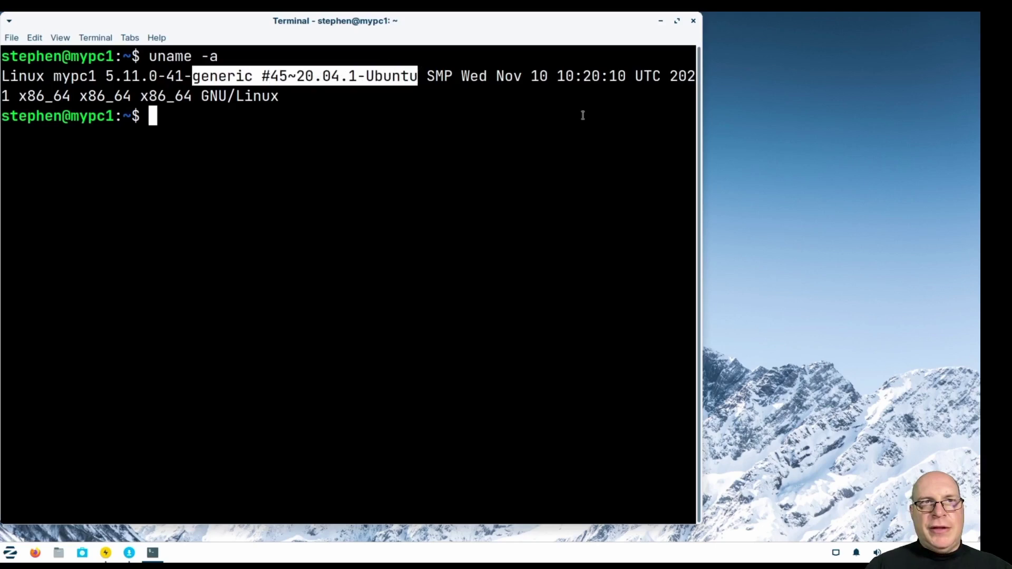
left_click(693, 22)
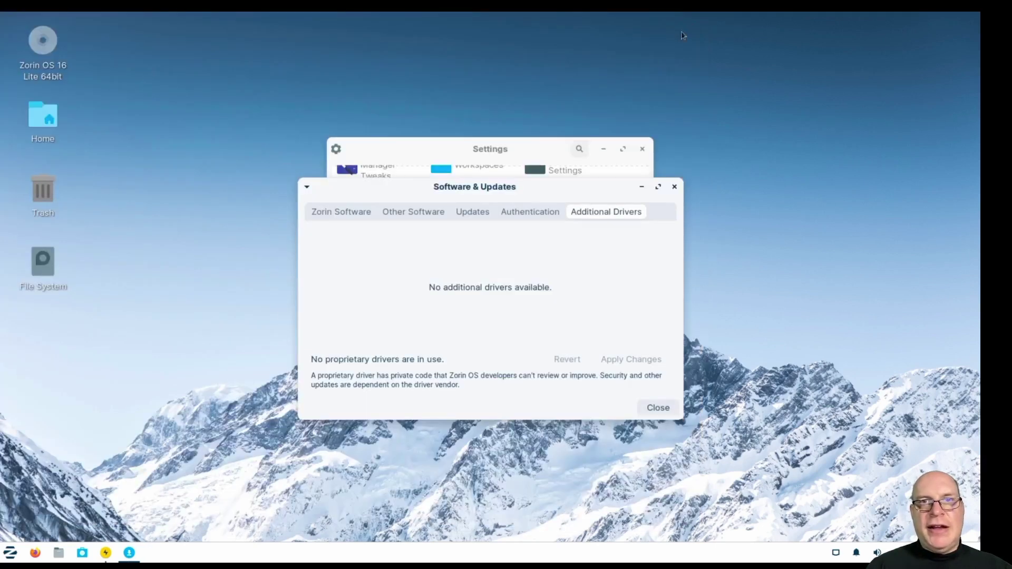
Close Software & Updates, authenticate into Firewall Configuration, confirm the Home profile is off, then close it.
left_click(675, 187)
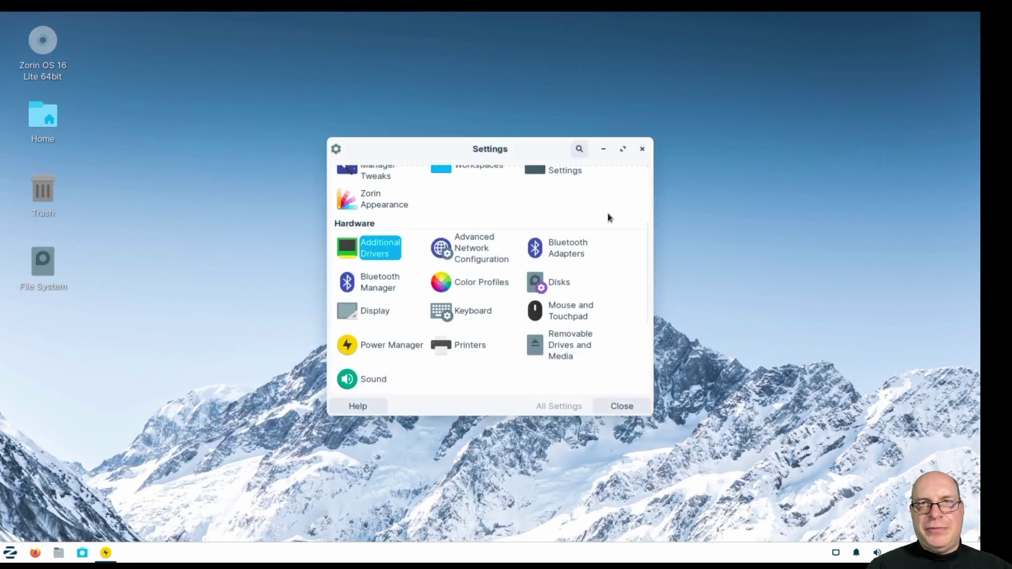
scroll(583, 256, "down", 5)
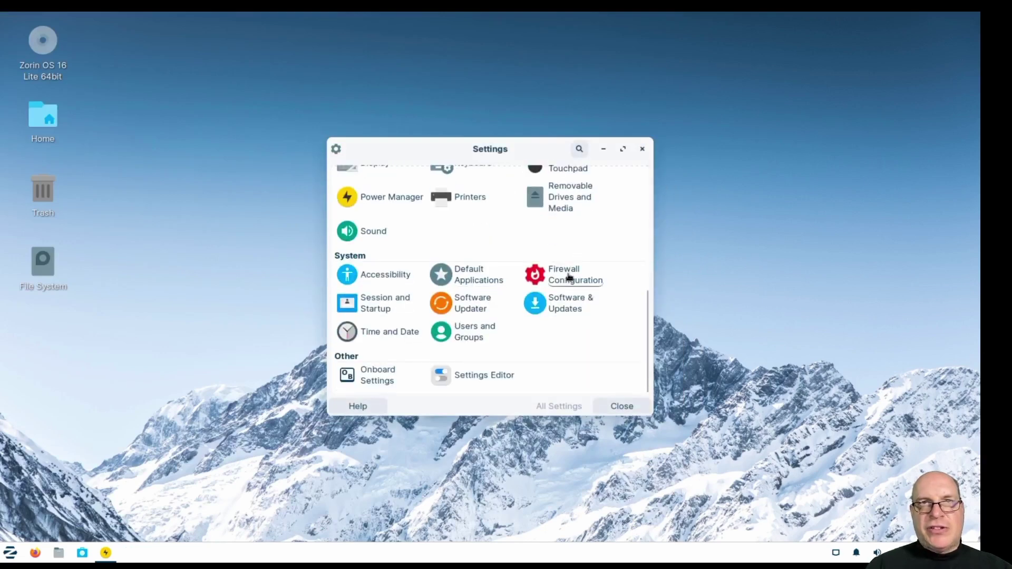
left_click(566, 276)
type("***********")
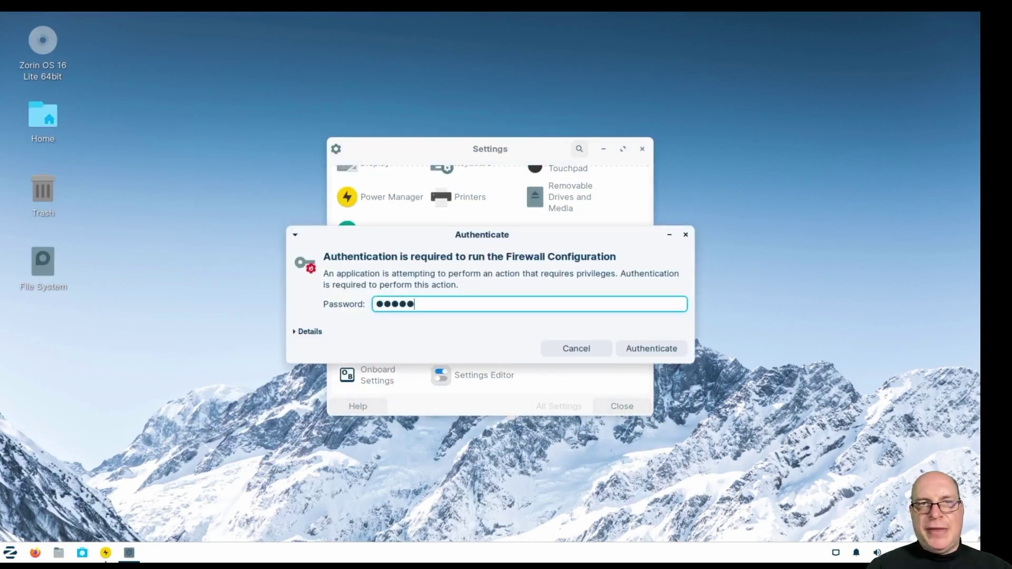
key("Return")
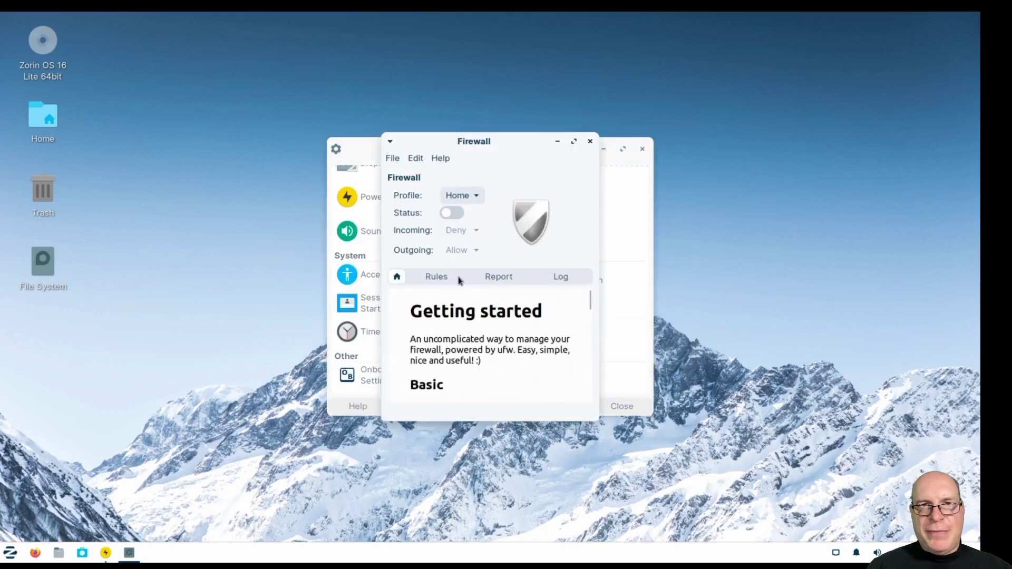
left_click(590, 141)
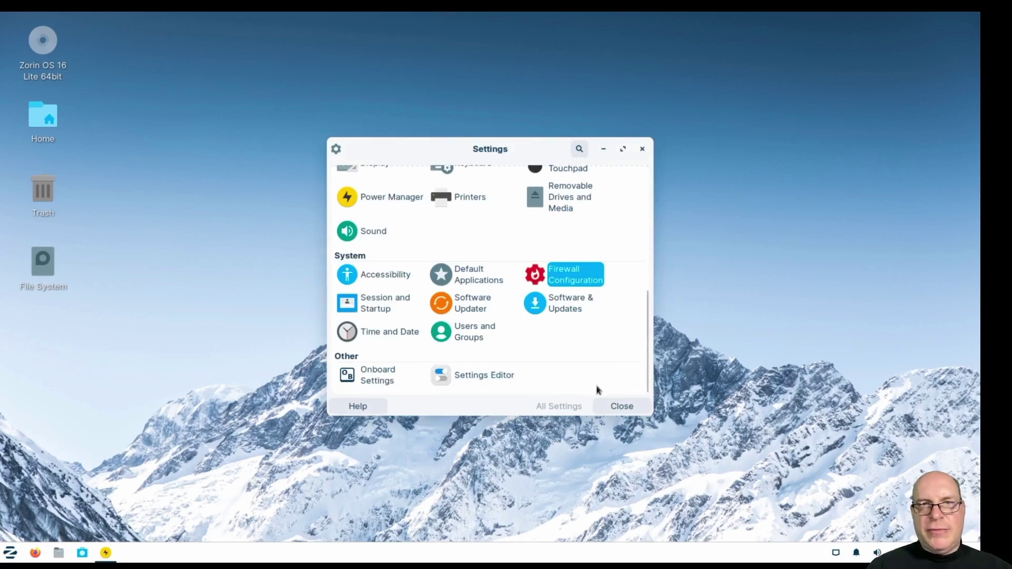
Close the settings window and launch Terminal from the System applications menu.
left_click(622, 406)
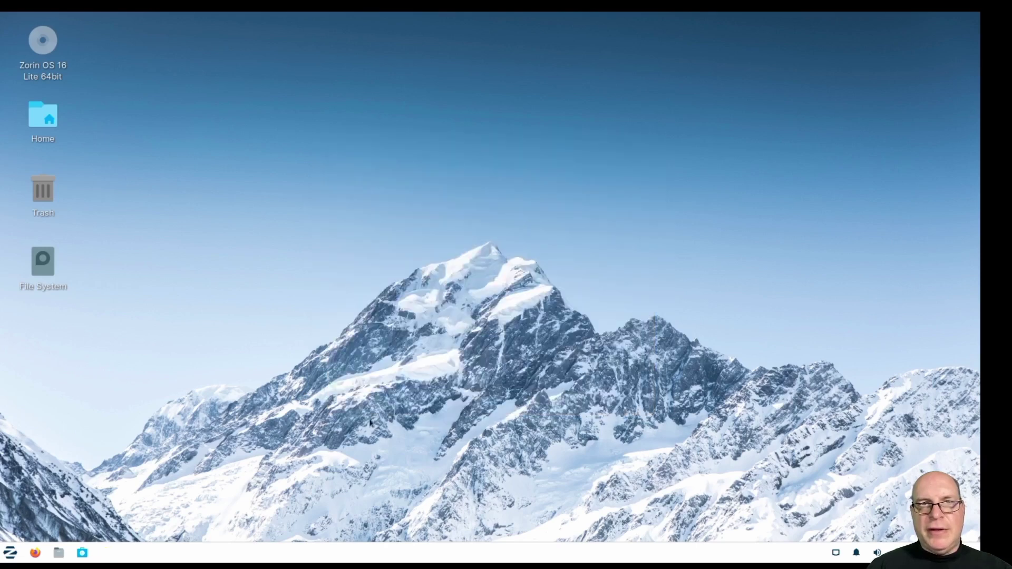
left_click(10, 552)
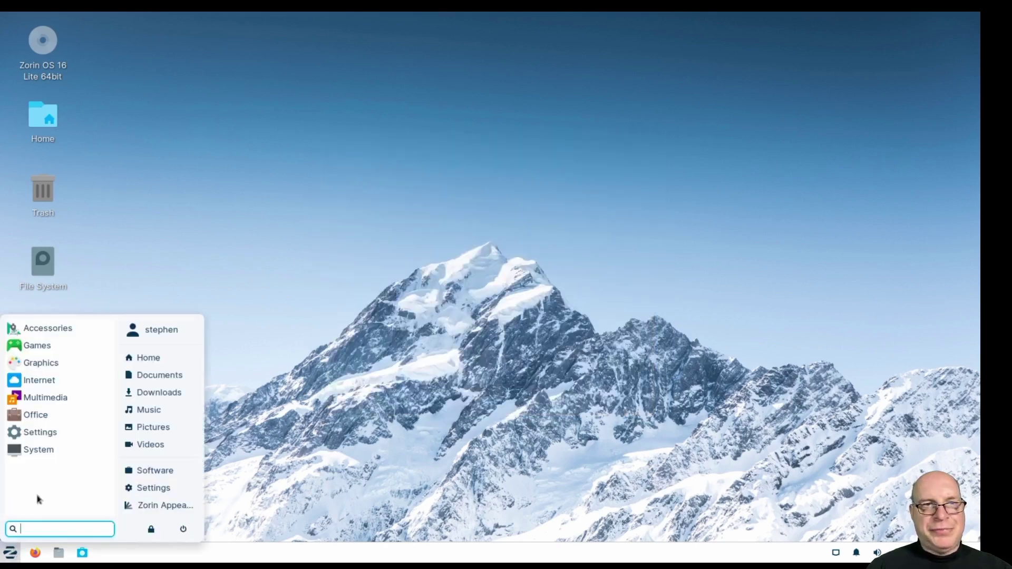
left_click(37, 449)
left_click(83, 453)
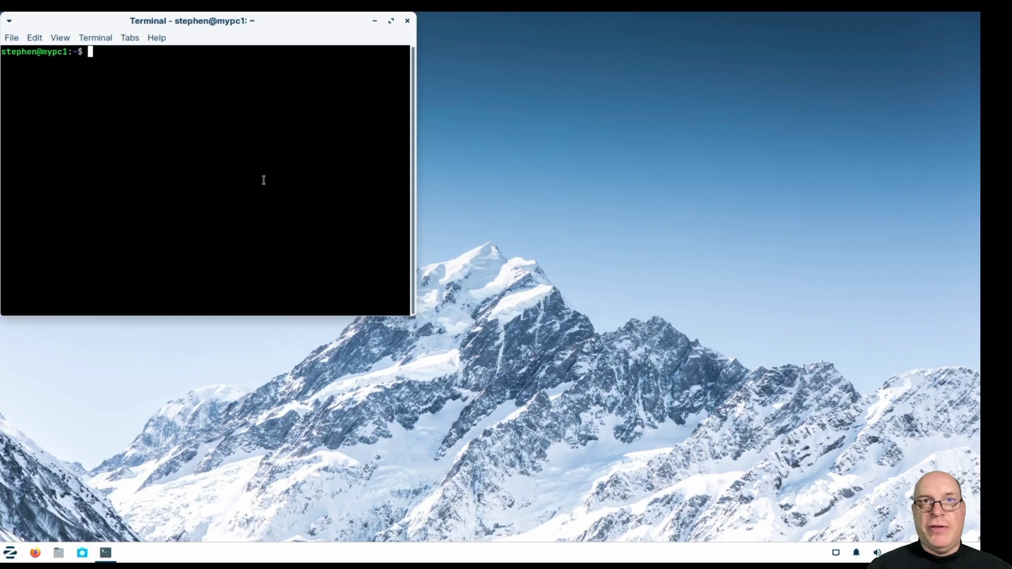
Enlarge the terminal font, run lsmod, and scroll through the loaded module list.
key("ctrl+plus")
key("ctrl+plus")
key("ctrl+plus")
key("ctrl+plus")
type("lsmod")
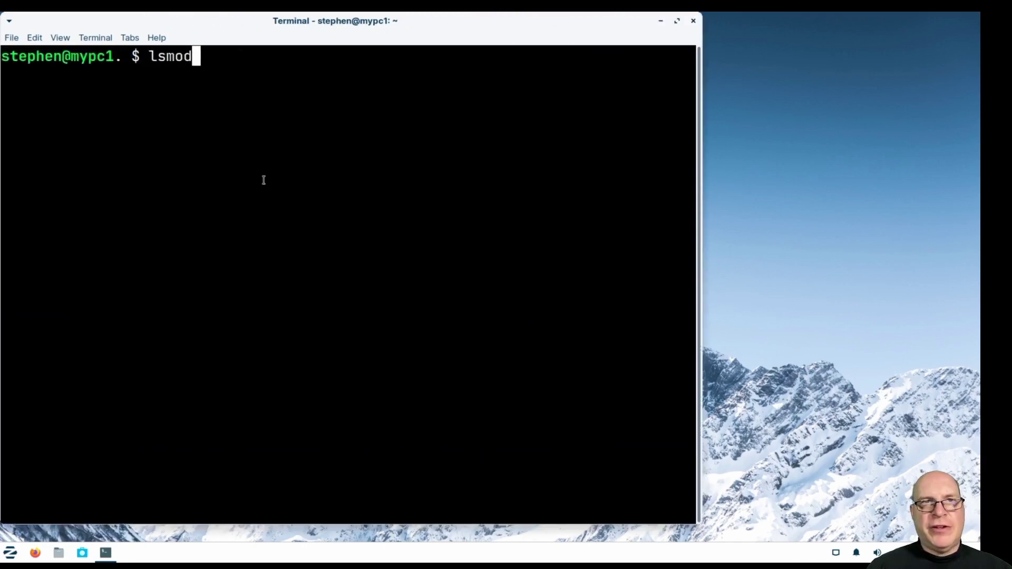
key("Return")
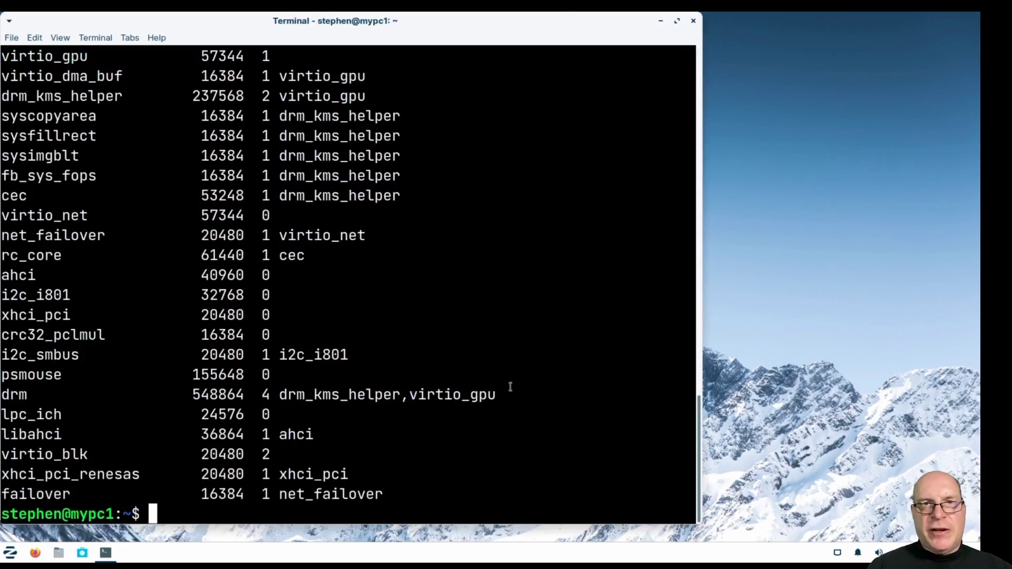
scroll(515, 382, "up", 6)
scroll(515, 382, "up", 4)
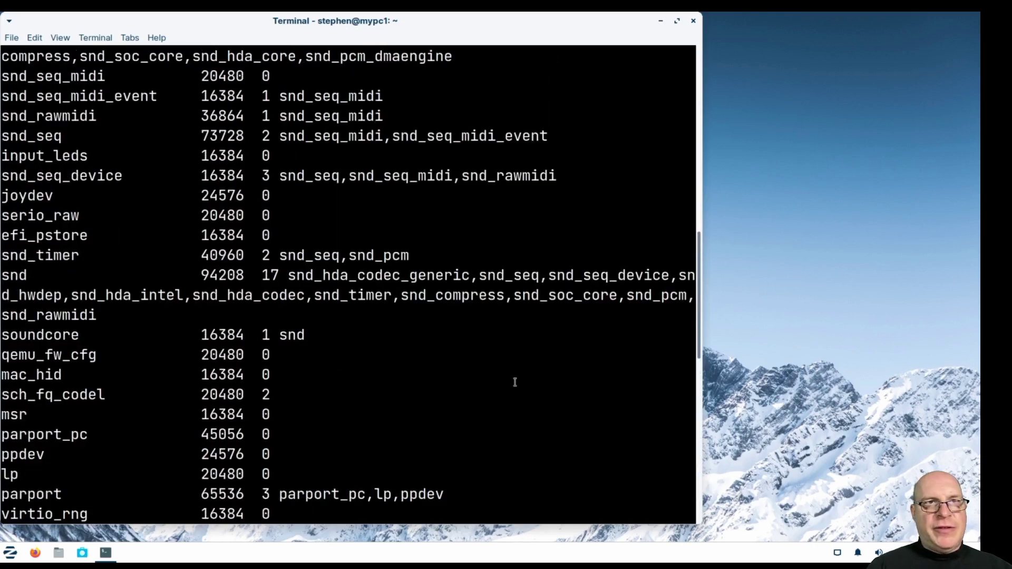
scroll(515, 381, "up", 1)
scroll(515, 382, "up", 3)
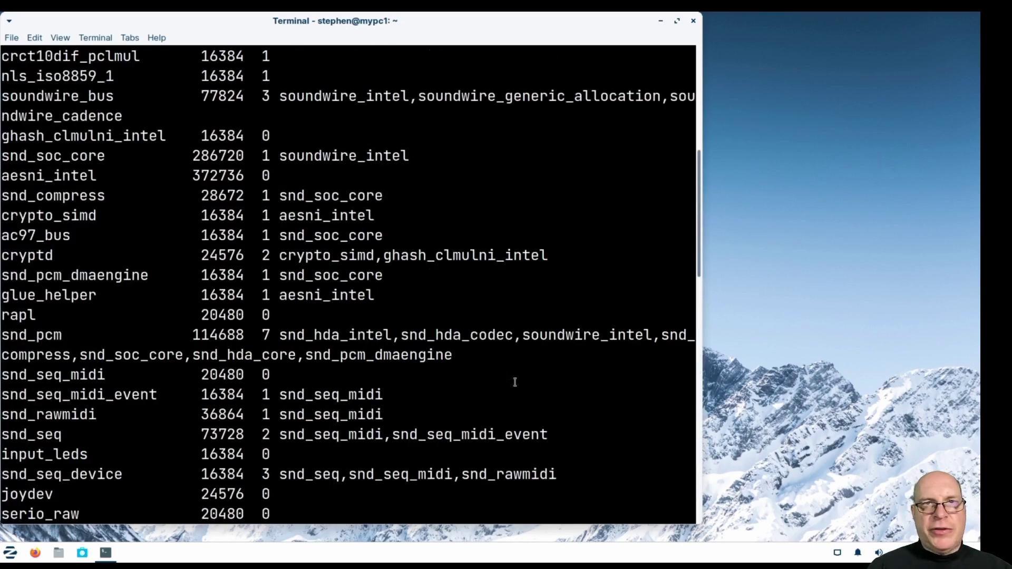
scroll(584, 394, "up", 4)
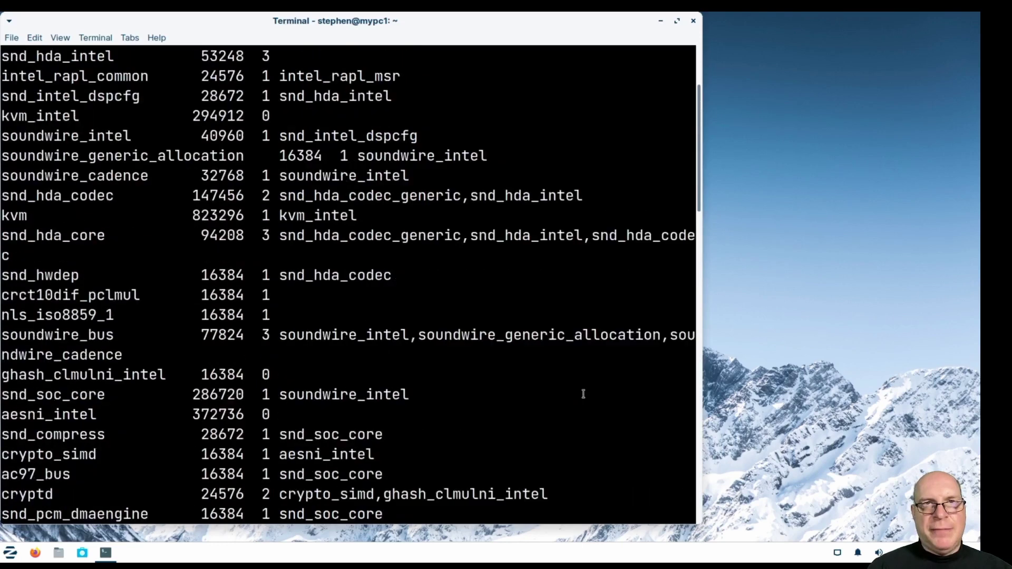
scroll(584, 395, "up", 3)
scroll(580, 390, "down", 10)
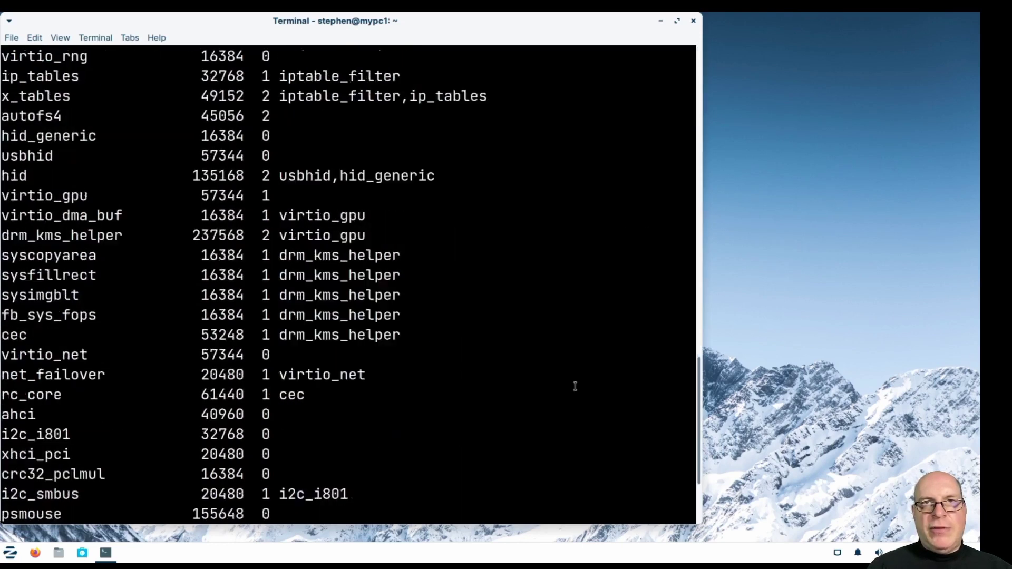
left_click(693, 23)
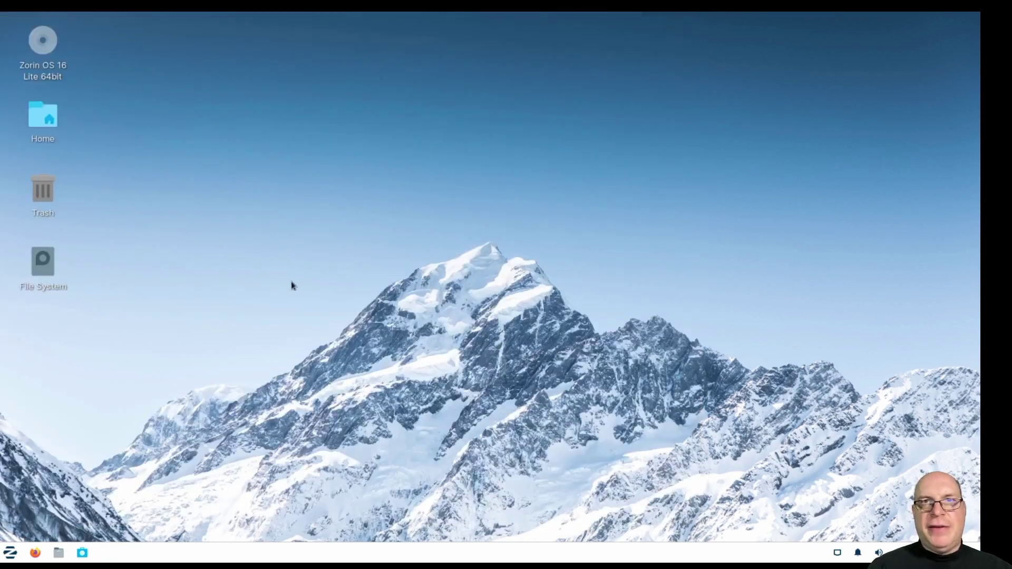
left_click(35, 552)
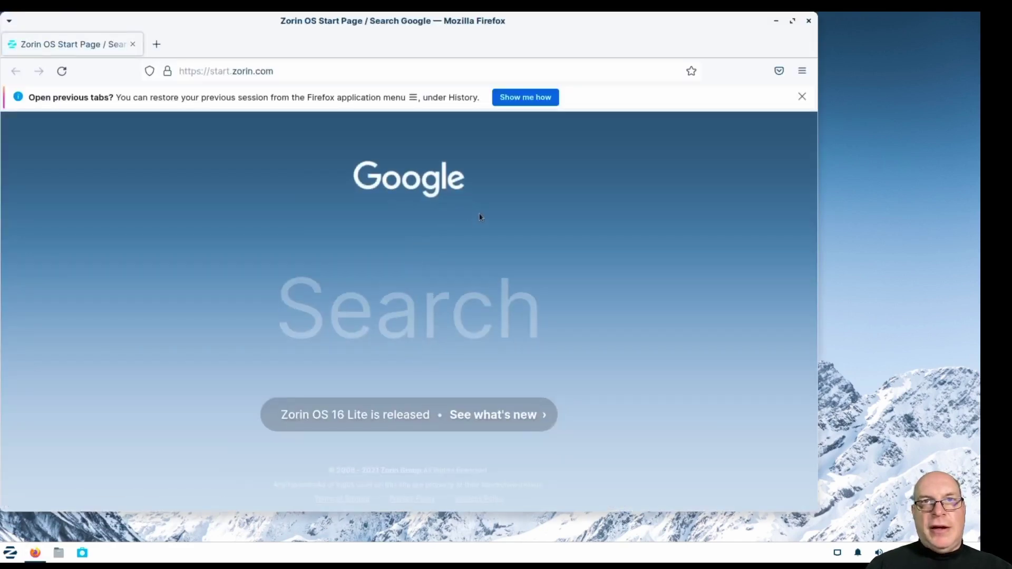
left_click(802, 97)
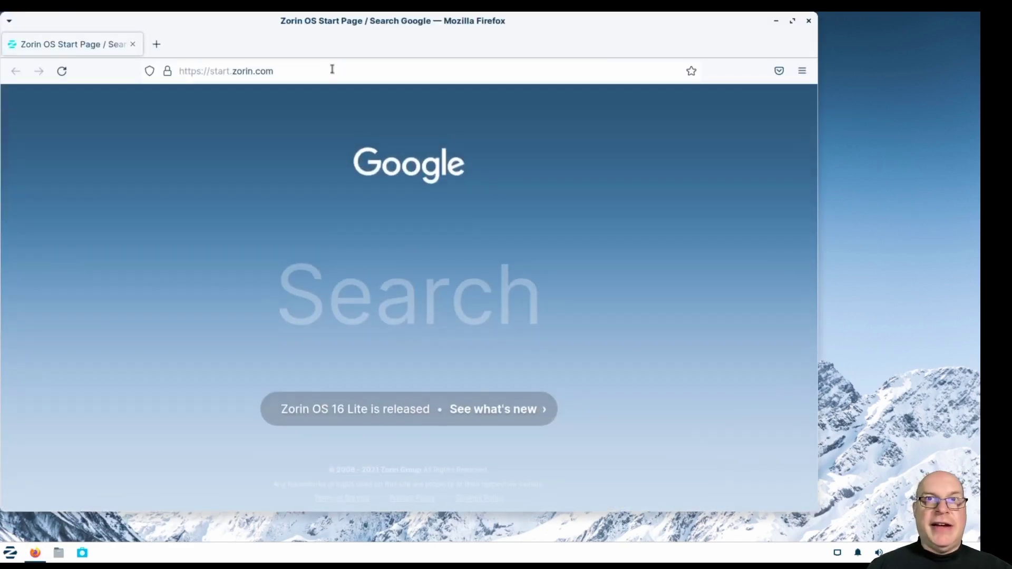
left_click(333, 69)
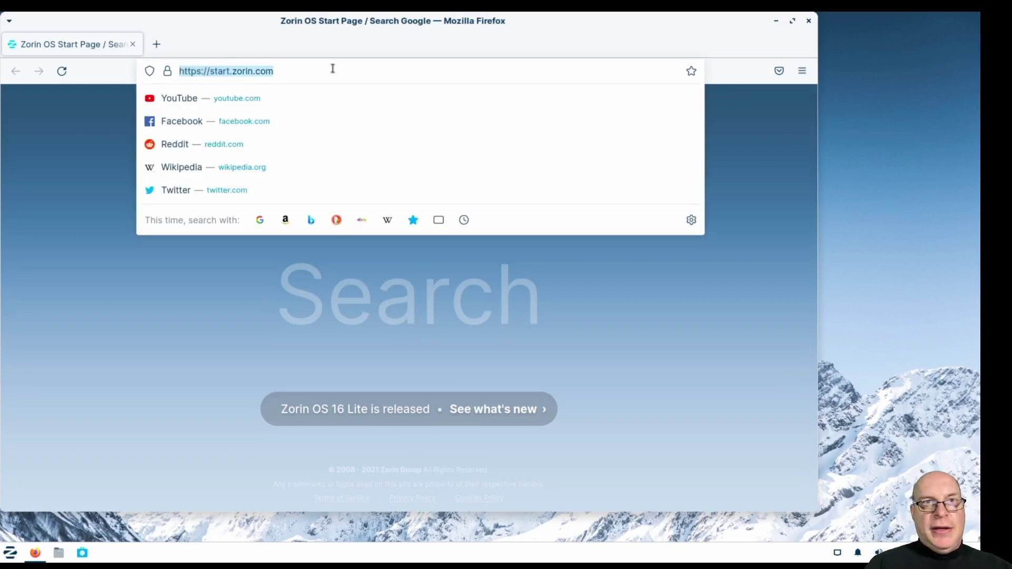
type("https:")
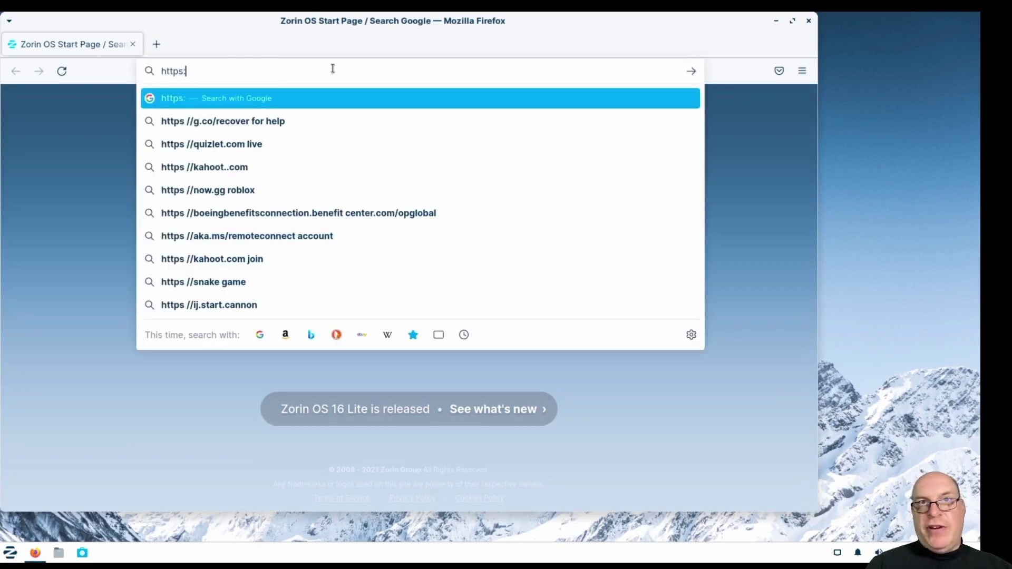
type("//www.xfce-l")
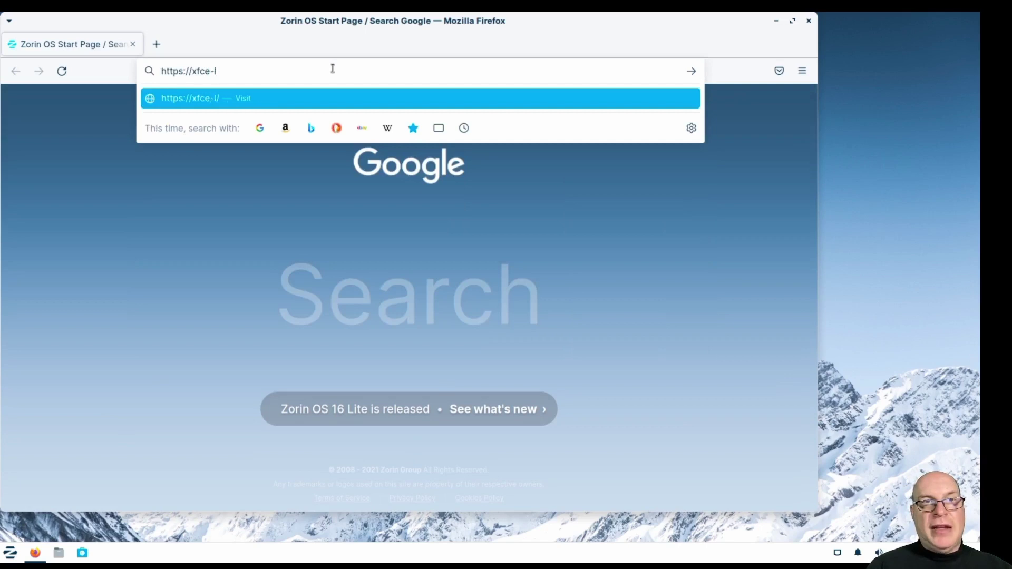
type("ook.org")
key("Return")
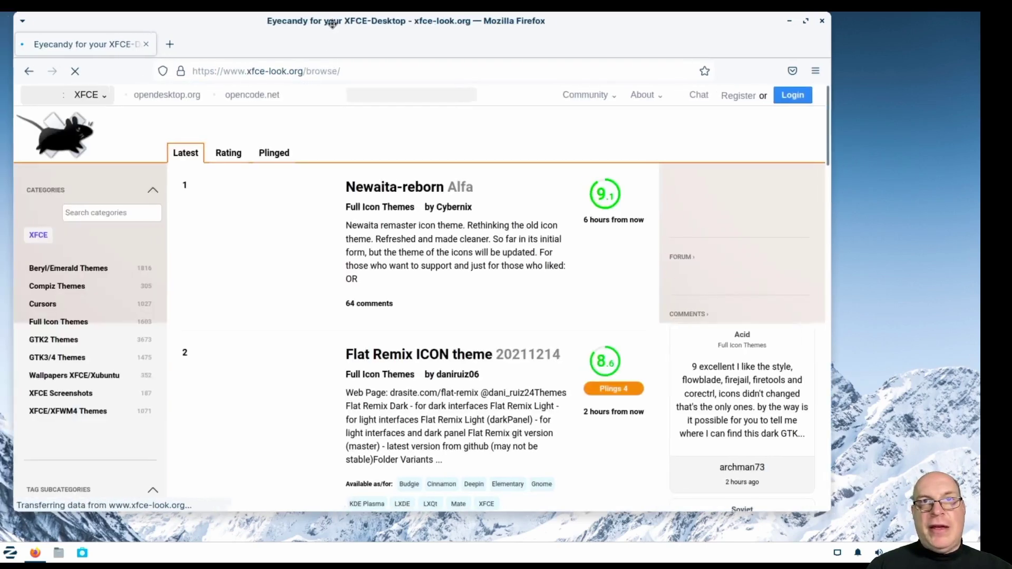
left_click_drag(316, 27, 354, 26)
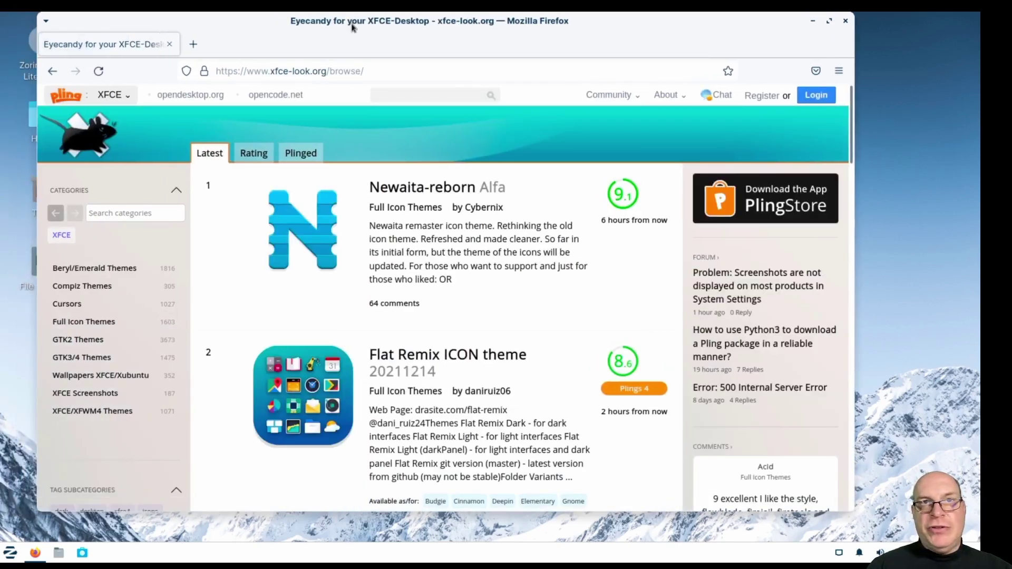
Search the site for 'qogir' and scroll through the Qogir icon, GTK and cursor results.
left_click(411, 94)
type("qogir")
key("Return")
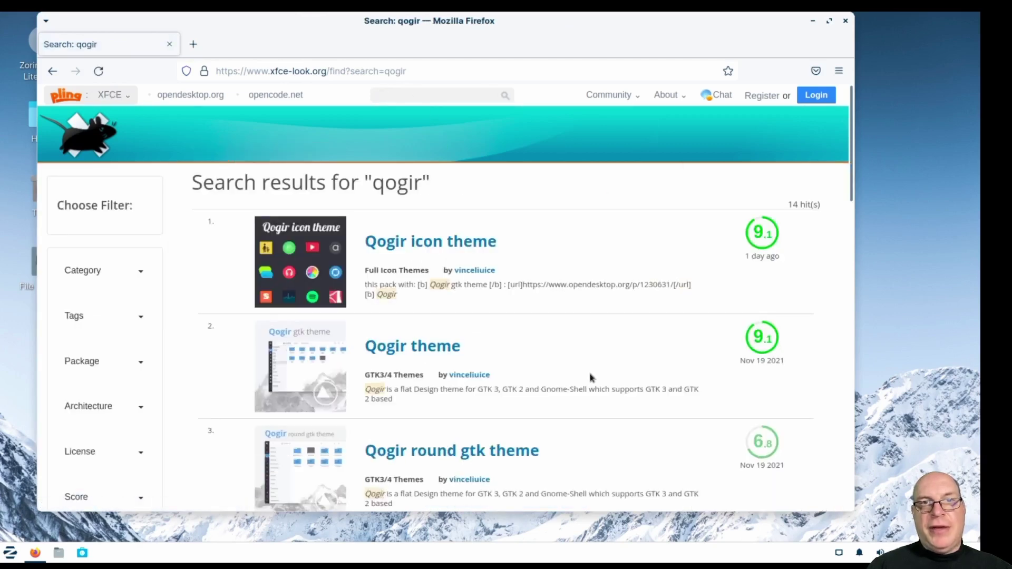
scroll(648, 355, "down", 3)
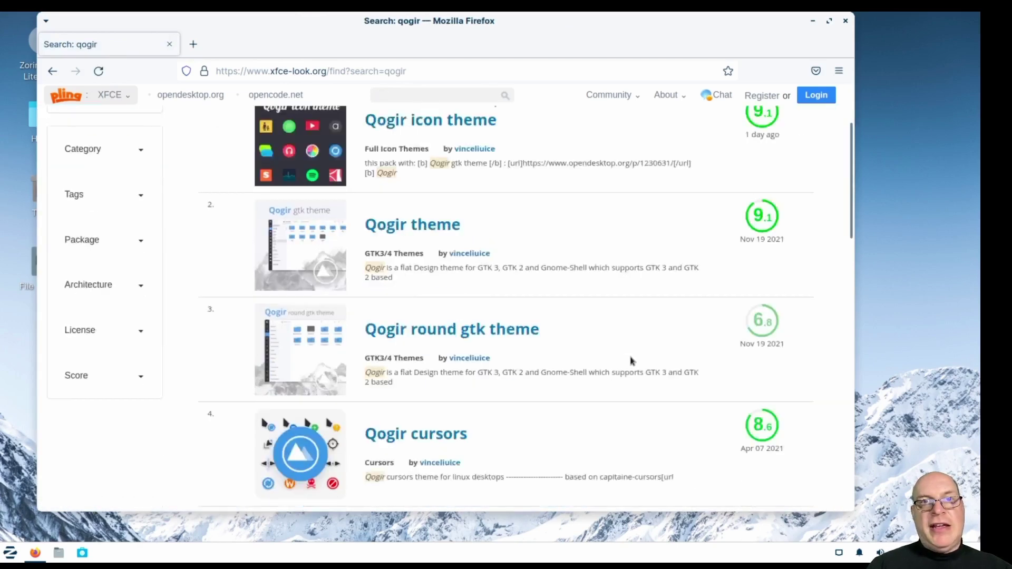
scroll(623, 364, "down", 8)
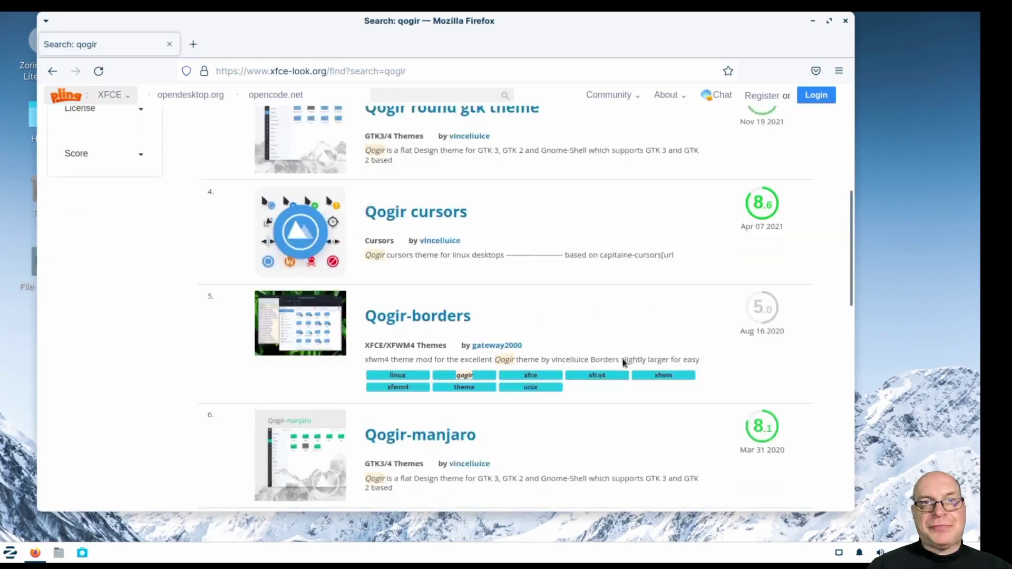
scroll(623, 366, "down", 5)
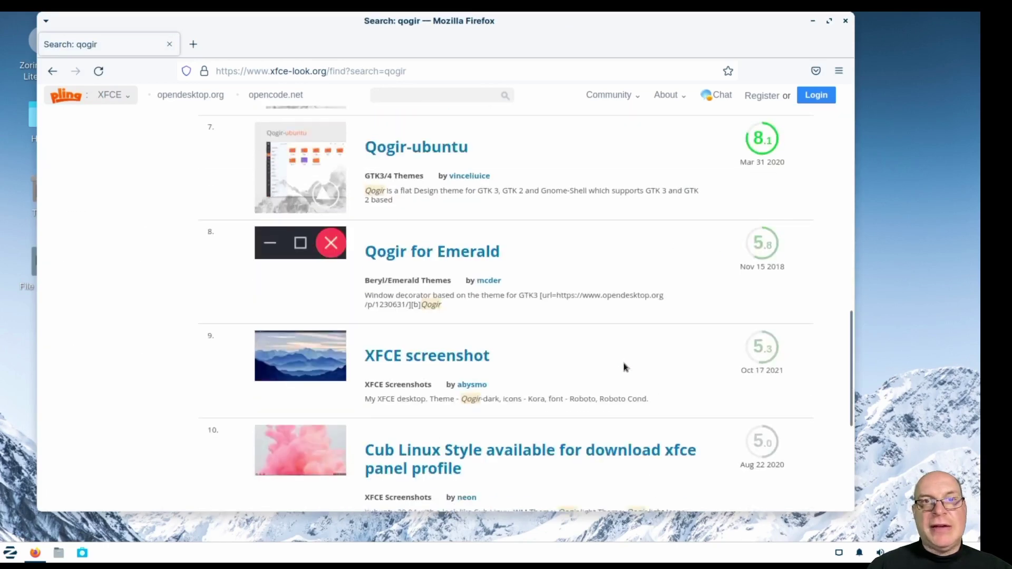
scroll(616, 346, "up", 10)
scroll(617, 344, "up", 5)
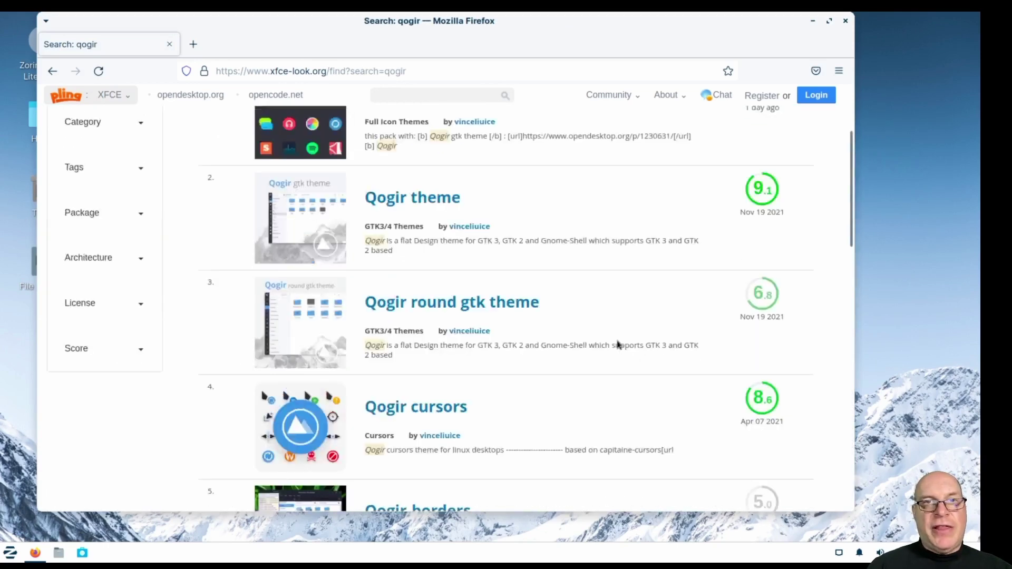
Search the site for 'zorin' and scroll down to the results pagination.
left_click(463, 94)
type("zorin")
key("Return")
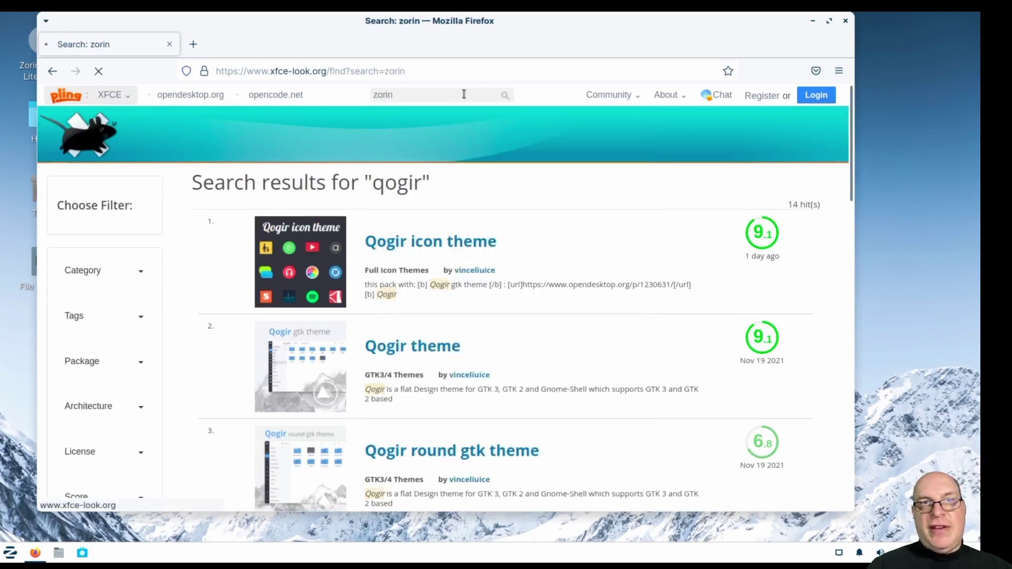
scroll(711, 380, "down", 3)
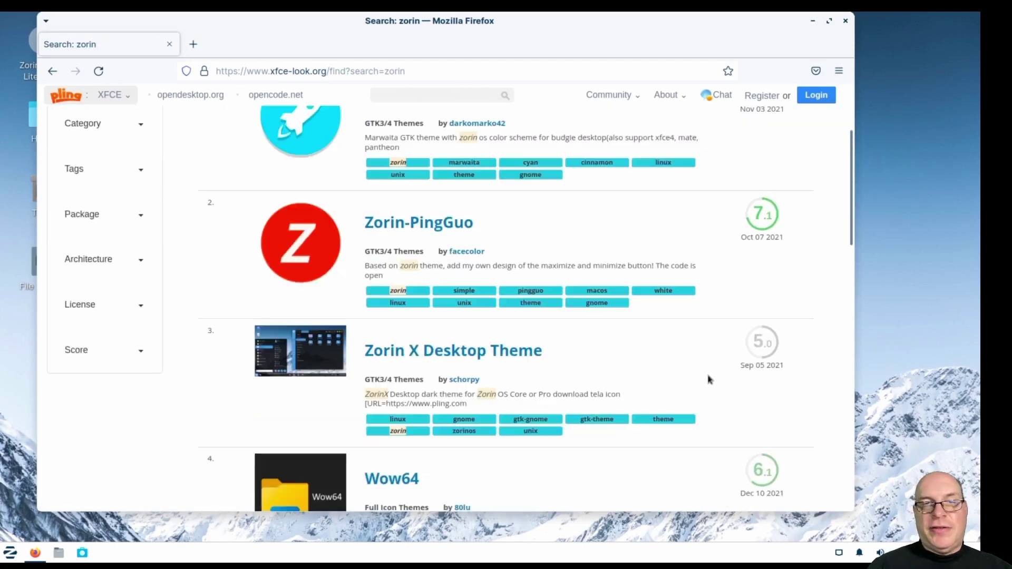
scroll(670, 332, "down", 3)
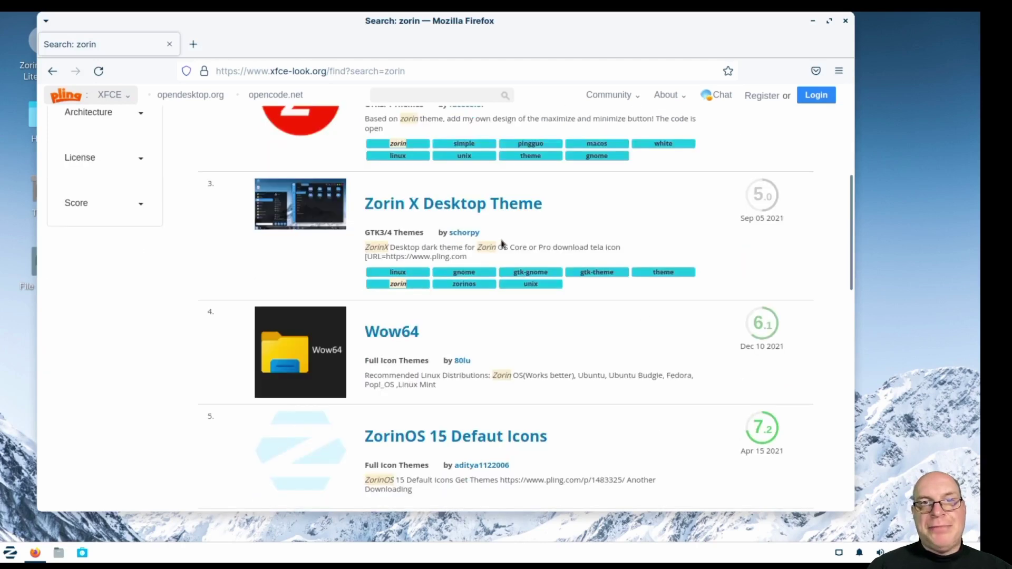
scroll(625, 325, "down", 4)
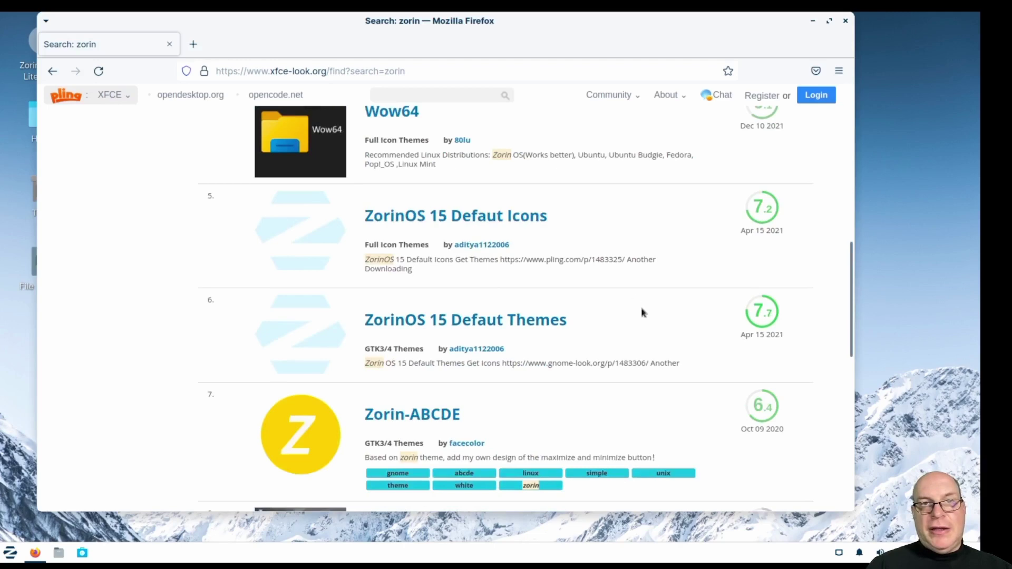
scroll(645, 312, "down", 7)
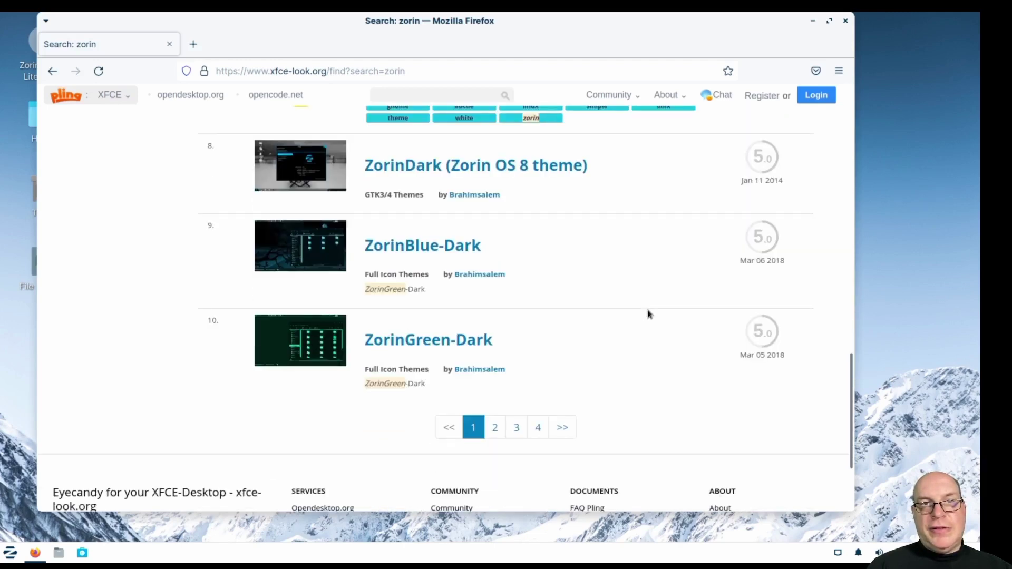
scroll(647, 314, "down", 2)
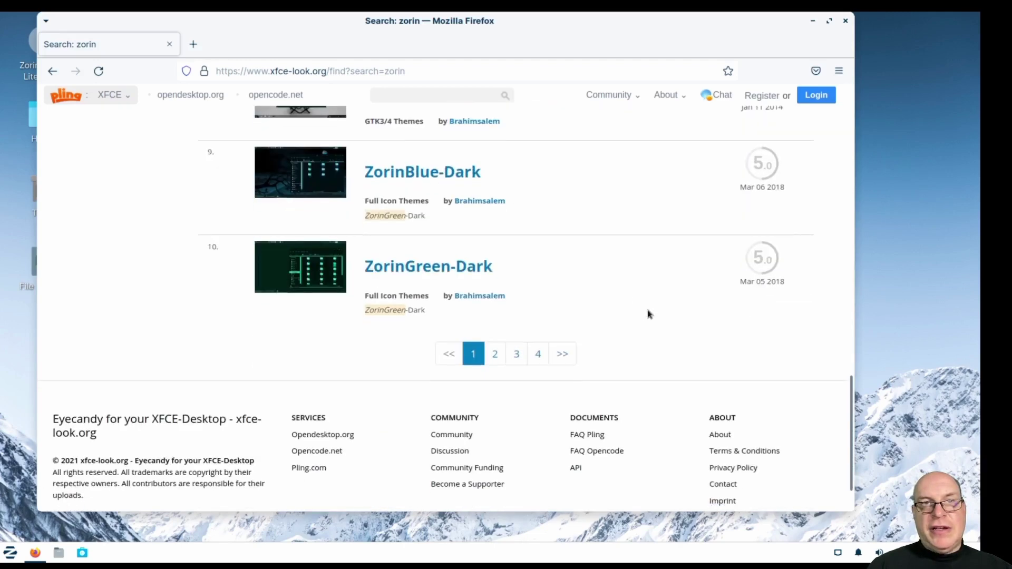
Open page 2 of the zorin results and scroll through Zorin OS 6, Zorin9-Blue and Zorinlight.
left_click(495, 355)
scroll(633, 339, "down", 5)
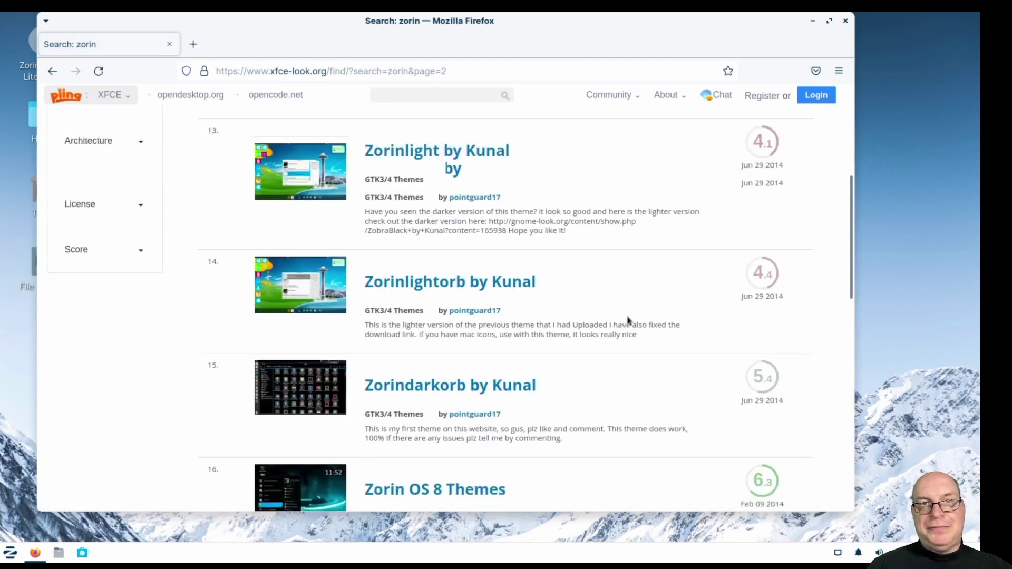
scroll(627, 320, "down", 12)
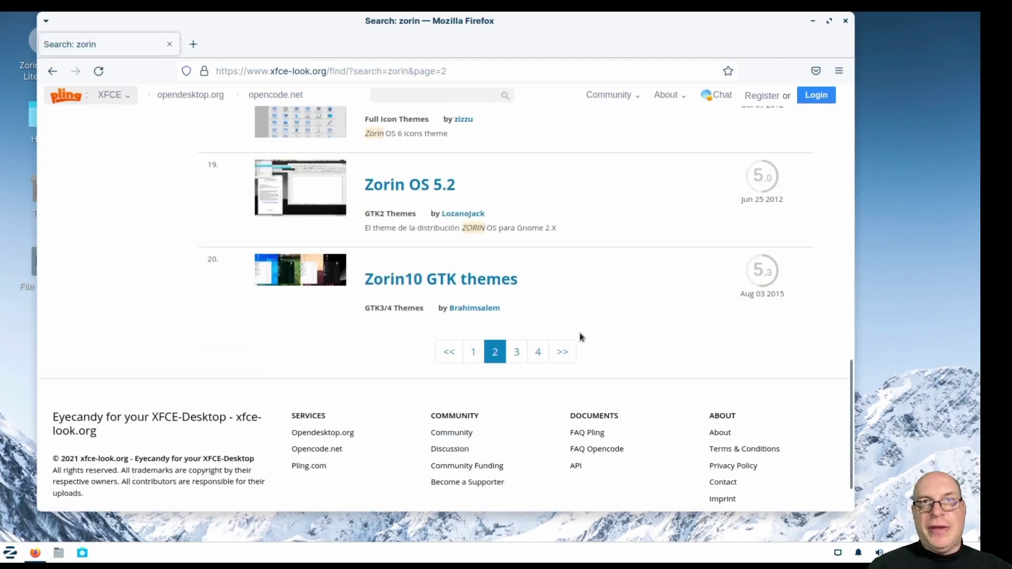
scroll(622, 316, "up", 10)
scroll(621, 312, "up", 3)
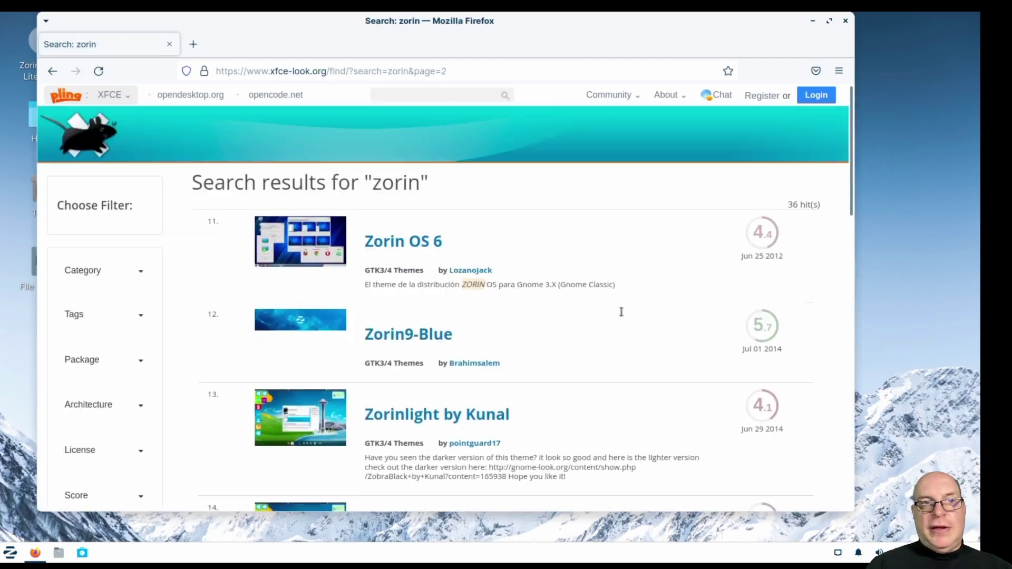
Close the Firefox window showing the zorin search results.
left_click(845, 22)
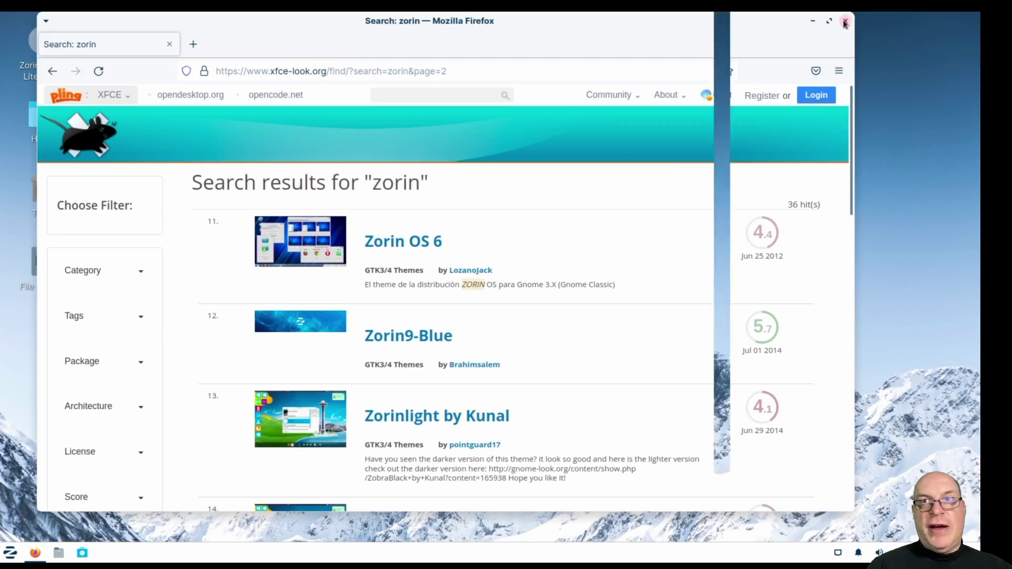